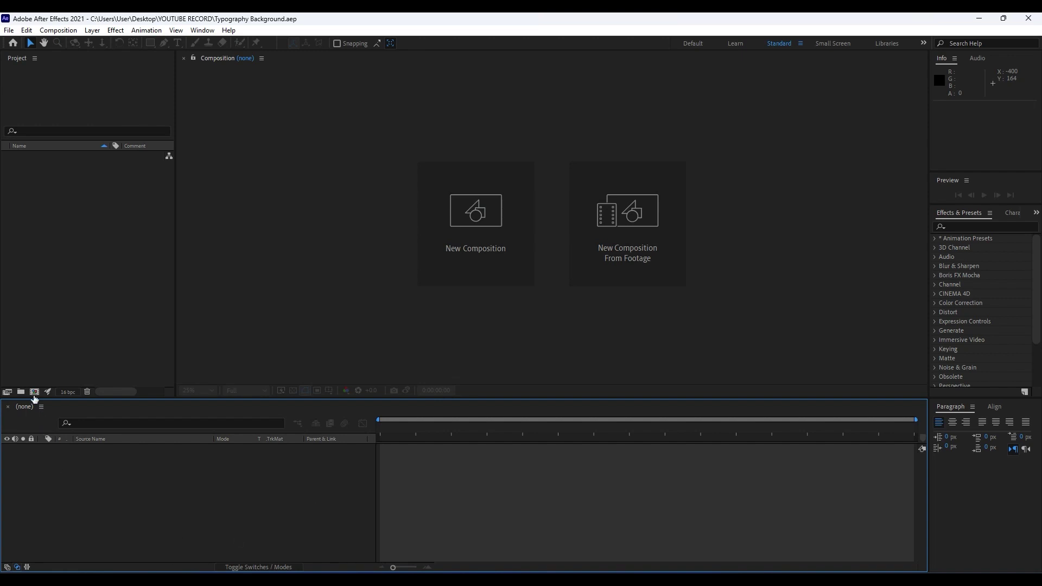
# Create a 1920 x 1080 px composition named Typography at 30 fps with a duration of 6 seconds
pyautogui.click(34, 397)
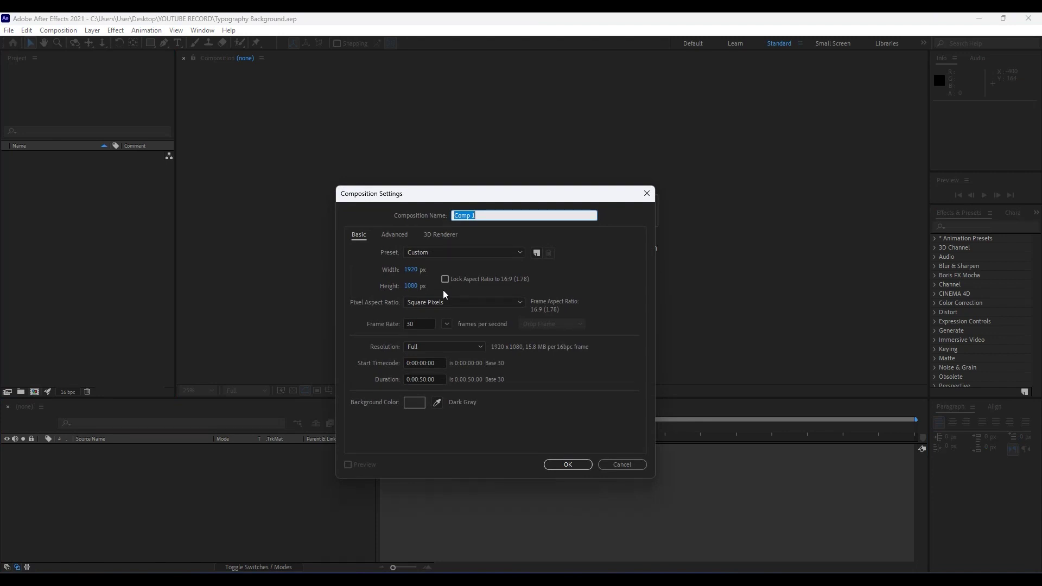
pyautogui.write('Typography')
pyautogui.click(419, 380)
pyautogui.press('BackSpace')
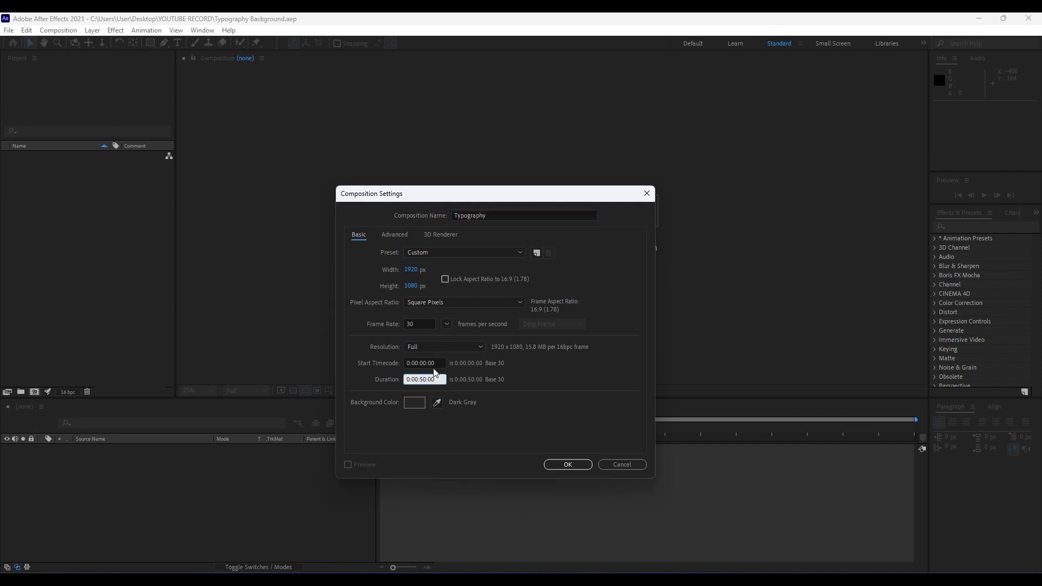
pyautogui.write('6')
pyautogui.press('Return')
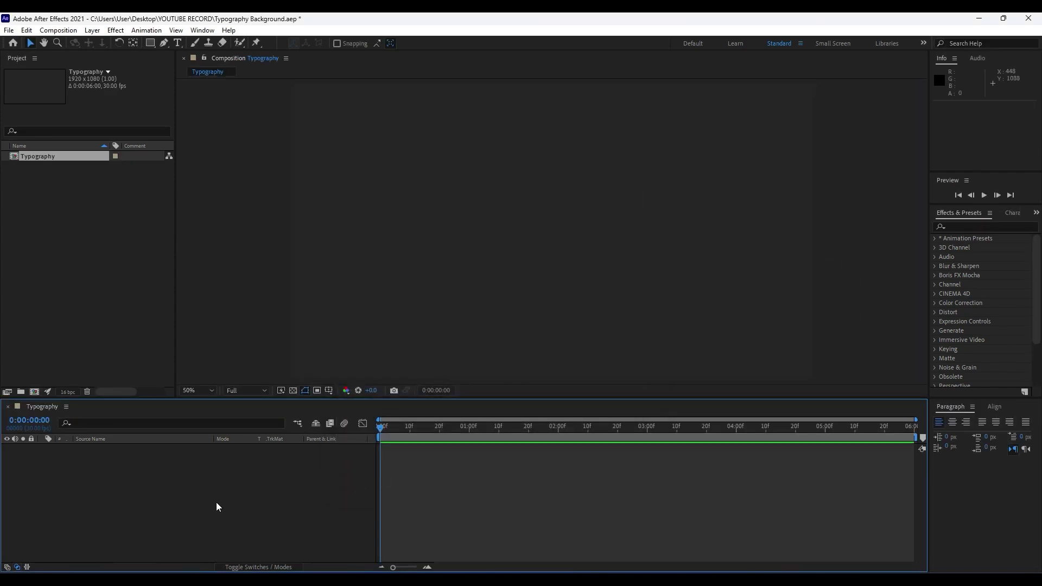
# Add a comp-sized solid layer named Background to the Typography composition
pyautogui.rightClick(189, 490)
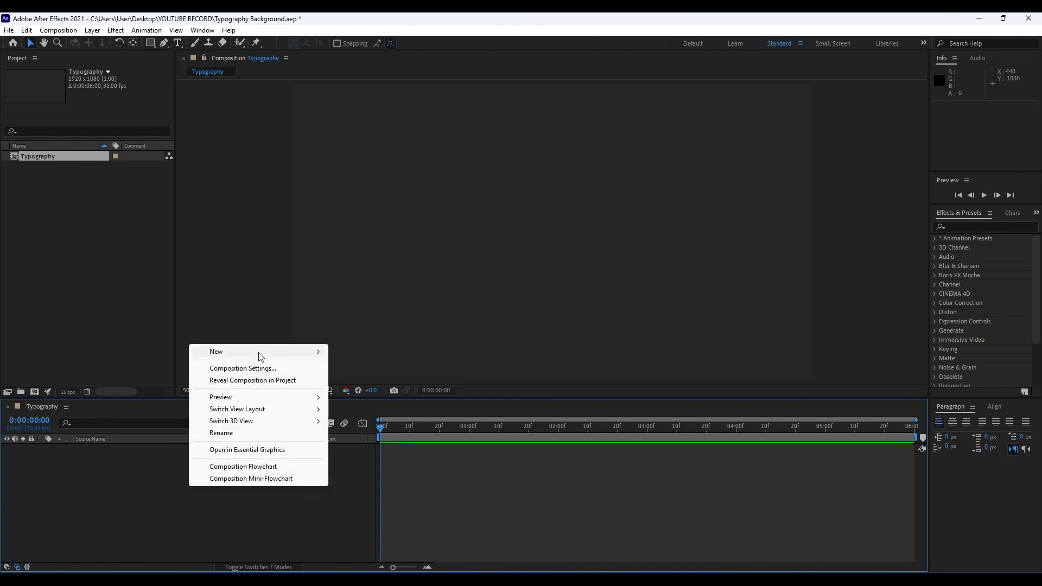
pyautogui.moveTo(261, 353)
pyautogui.click(360, 381)
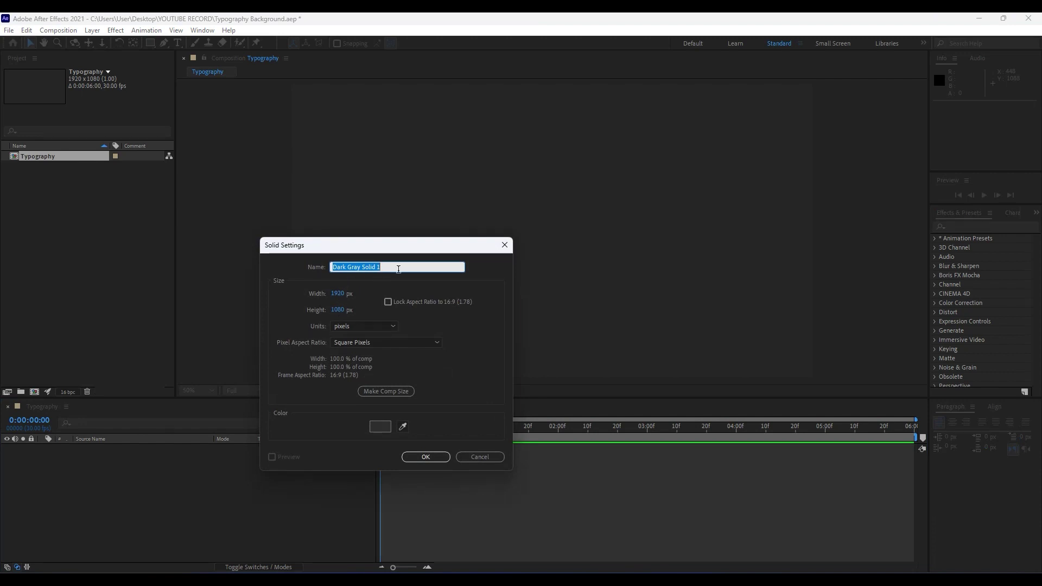
pyautogui.write('Background')
pyautogui.press('Return')
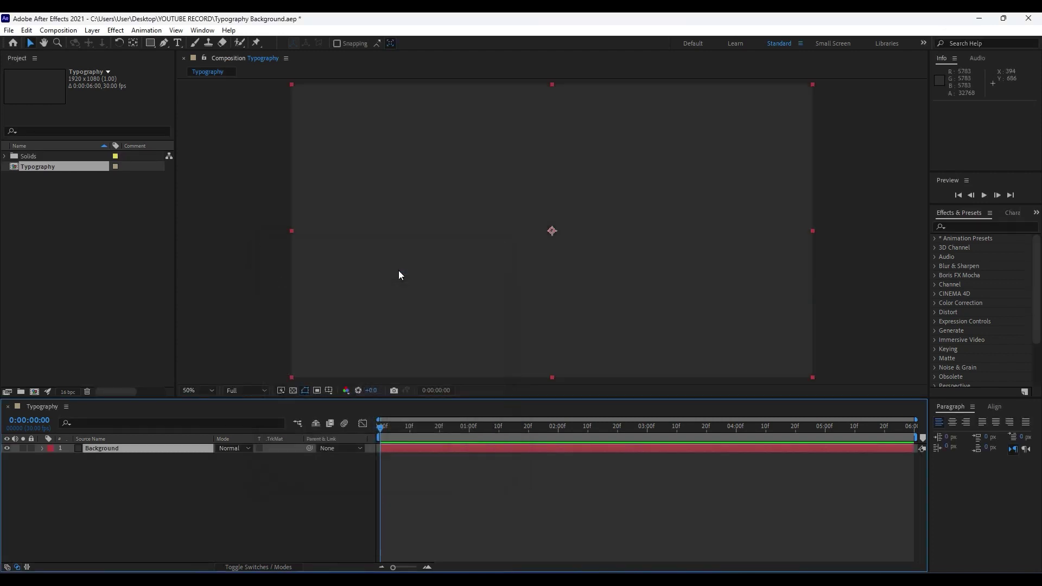
# Find the Gradient Ramp effect and apply it to the Background layer
pyautogui.click(968, 226)
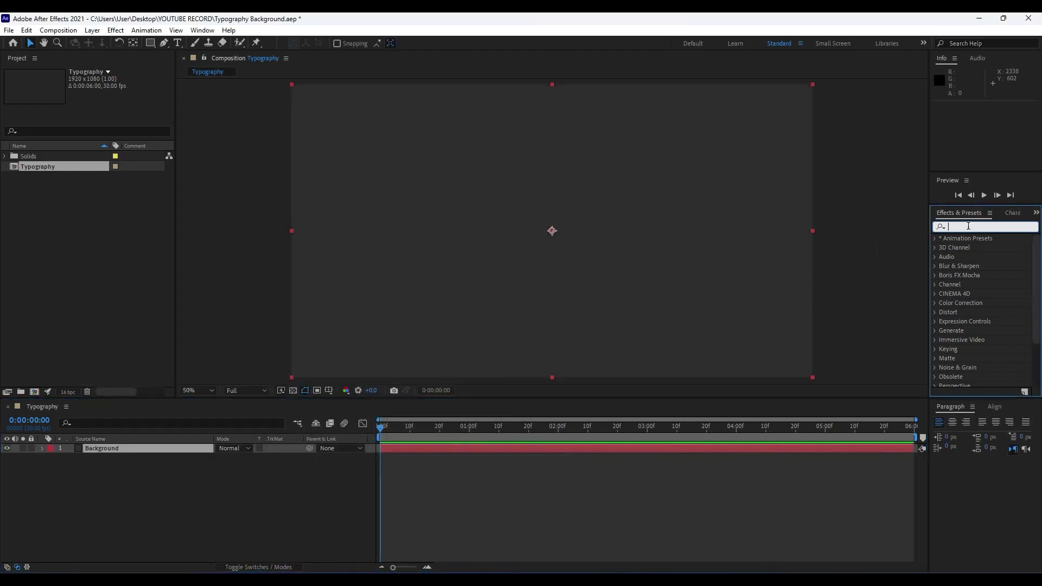
pyautogui.write('ramp')
pyautogui.click(962, 306)
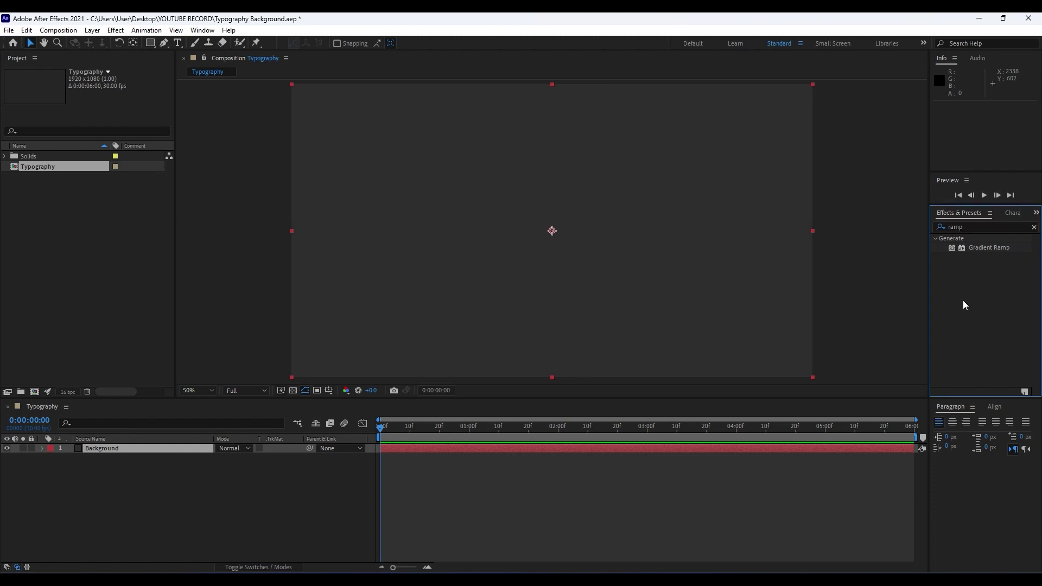
pyautogui.moveTo(988, 250); pyautogui.dragTo(112, 451)
# Make the gradient diagonal, placing its start at about -32, 8 and its end at about 2116, 1220
pyautogui.press(',')
pyautogui.press(',')
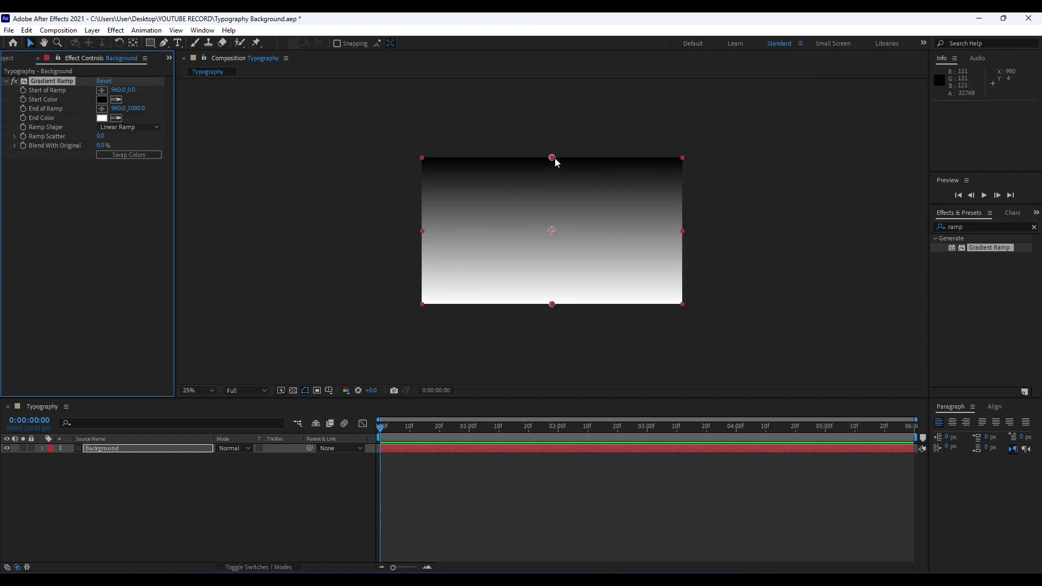
pyautogui.moveTo(553, 158); pyautogui.dragTo(419, 160)
pyautogui.moveTo(552, 304); pyautogui.dragTo(711, 323)
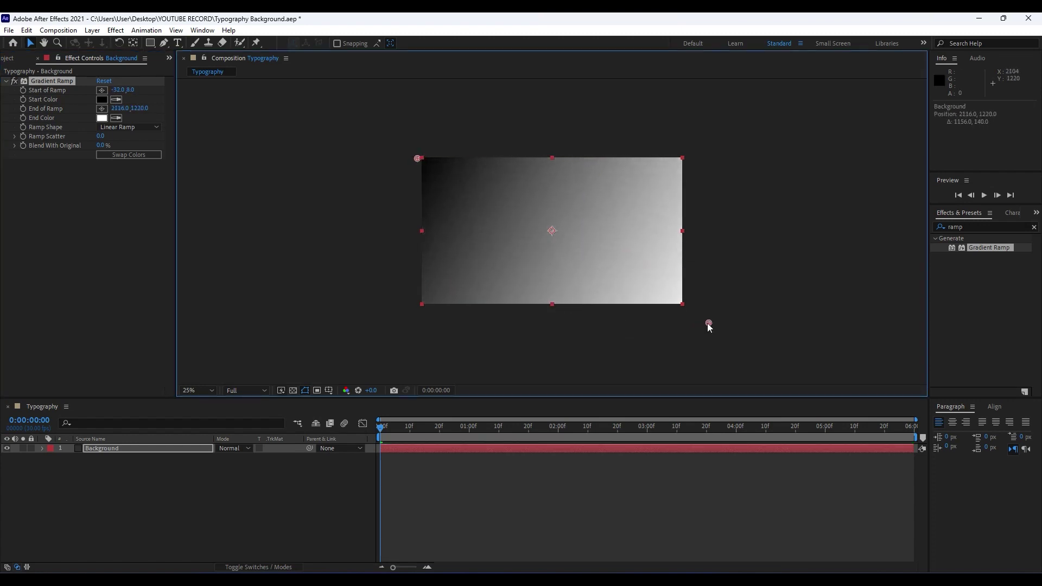
# Set the Gradient Ramp's start color to near-black 090909
pyautogui.click(104, 99)
pyautogui.moveTo(40, 406); pyautogui.dragTo(33, 408)
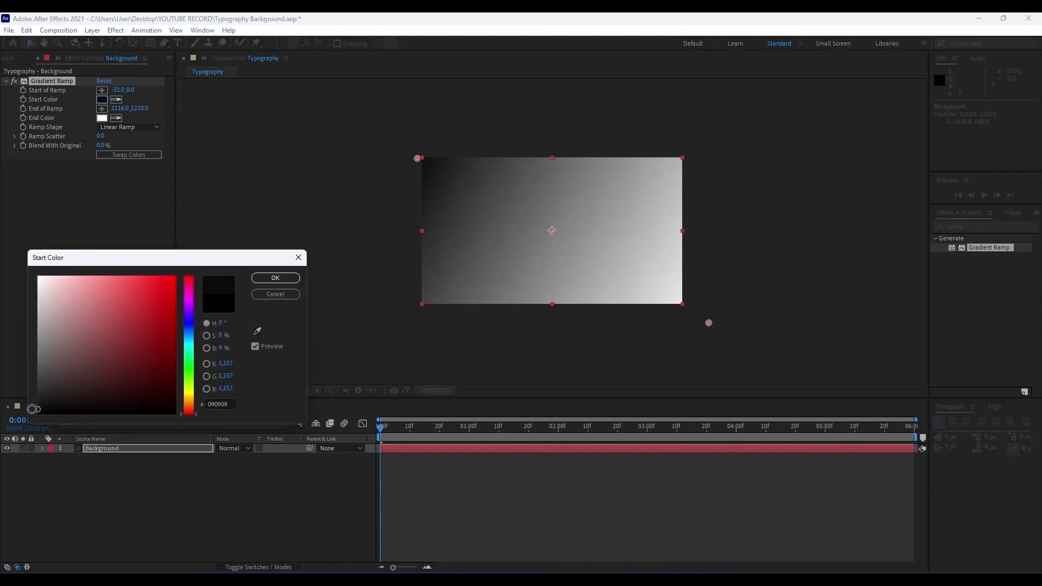
pyautogui.click(276, 277)
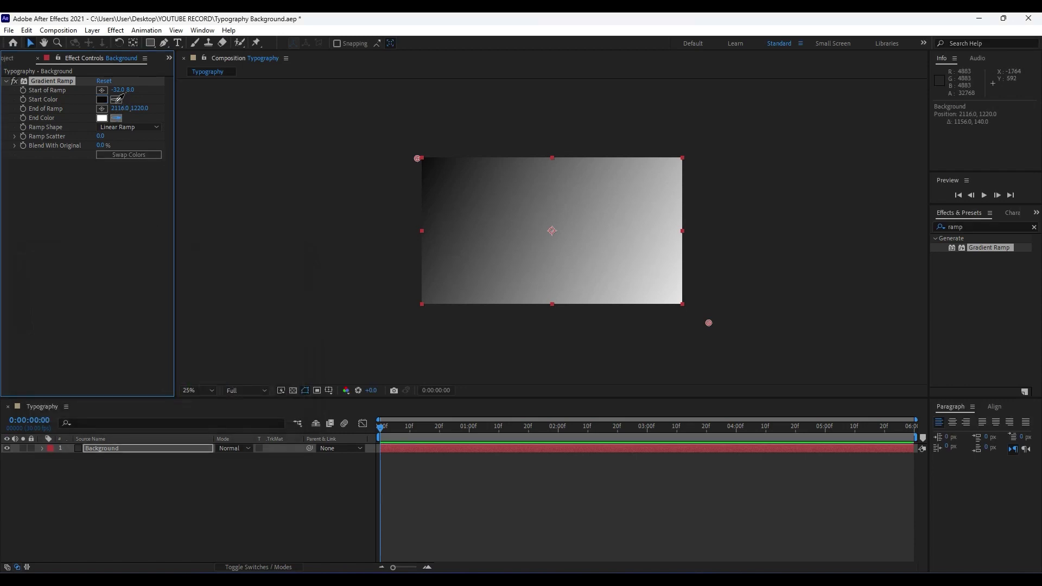
# Sample the start color for the Gradient Ramp's end color, then lighten it to dark gray 222222
pyautogui.click(102, 99)
pyautogui.click(102, 118)
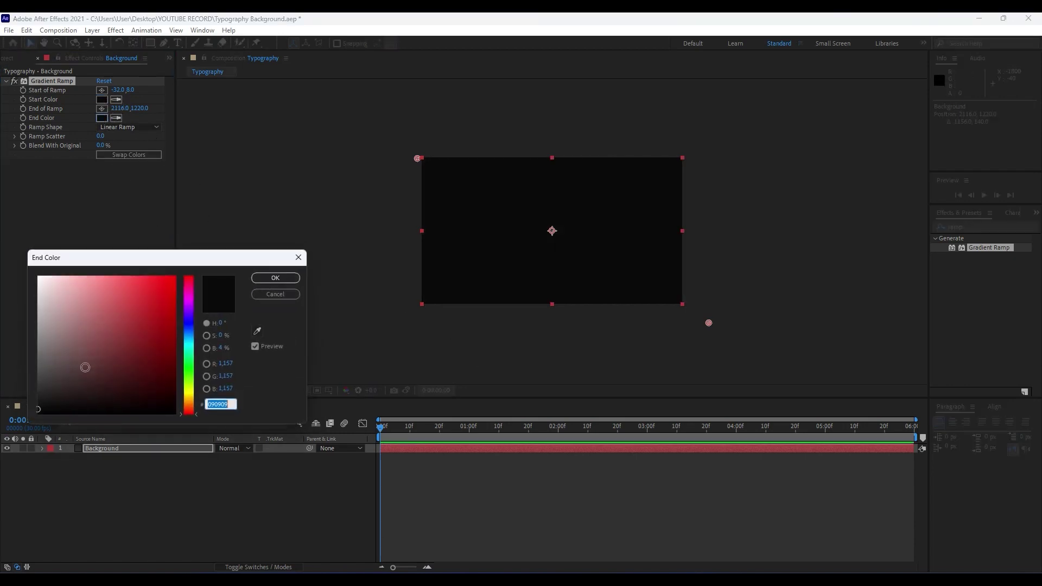
pyautogui.moveTo(39, 407); pyautogui.dragTo(30, 395)
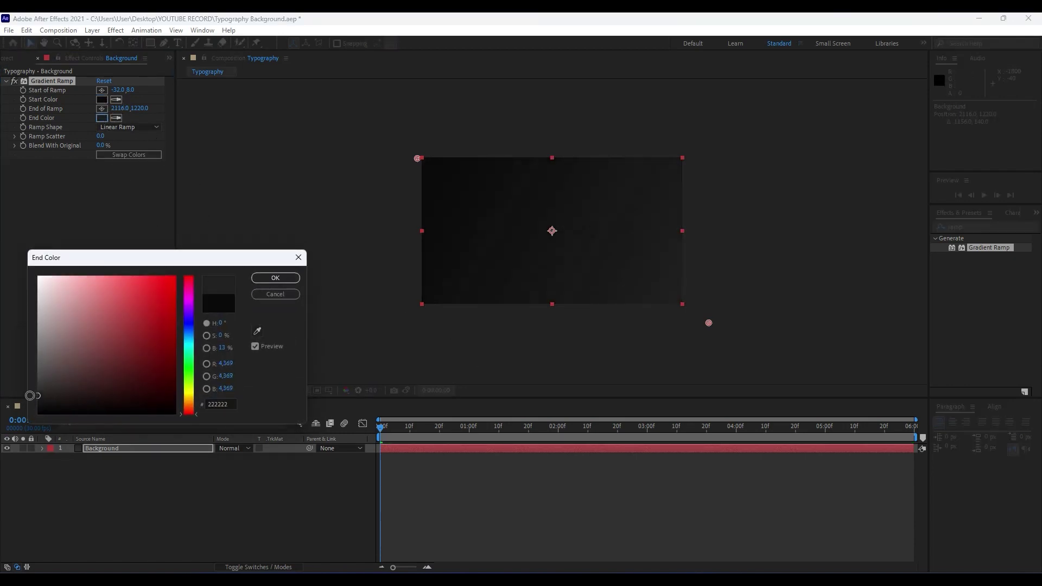
pyautogui.click(275, 278)
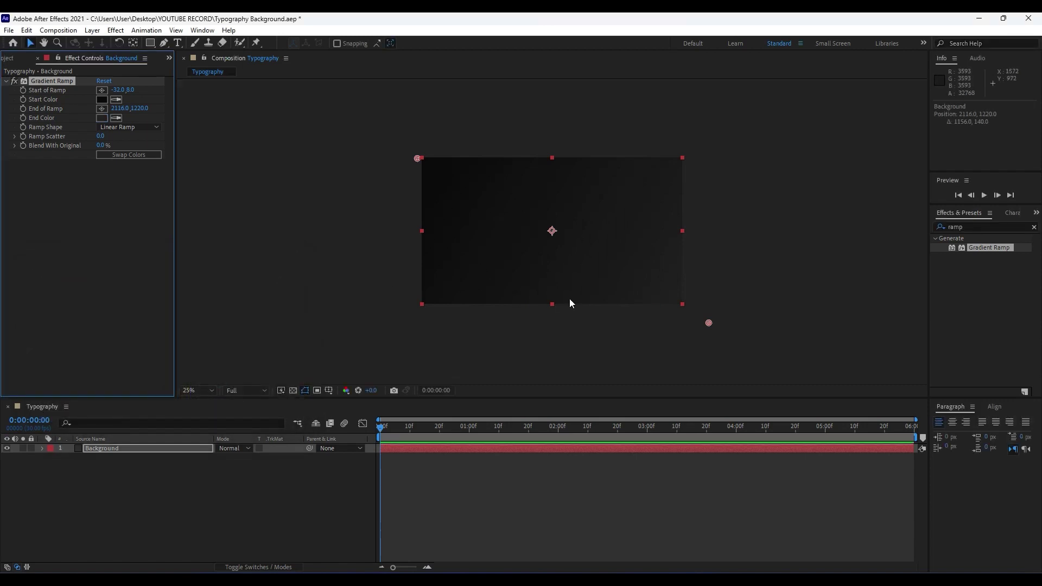
pyautogui.press('.')
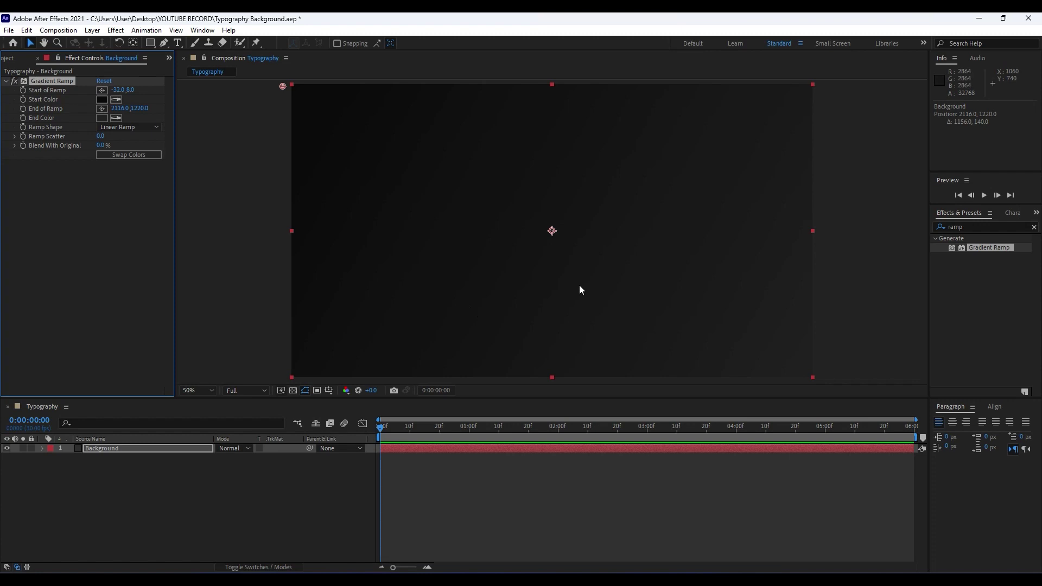
pyautogui.press(',')
# Search the effects for noise and apply Noise HLS to the Background layer
pyautogui.click(981, 227)
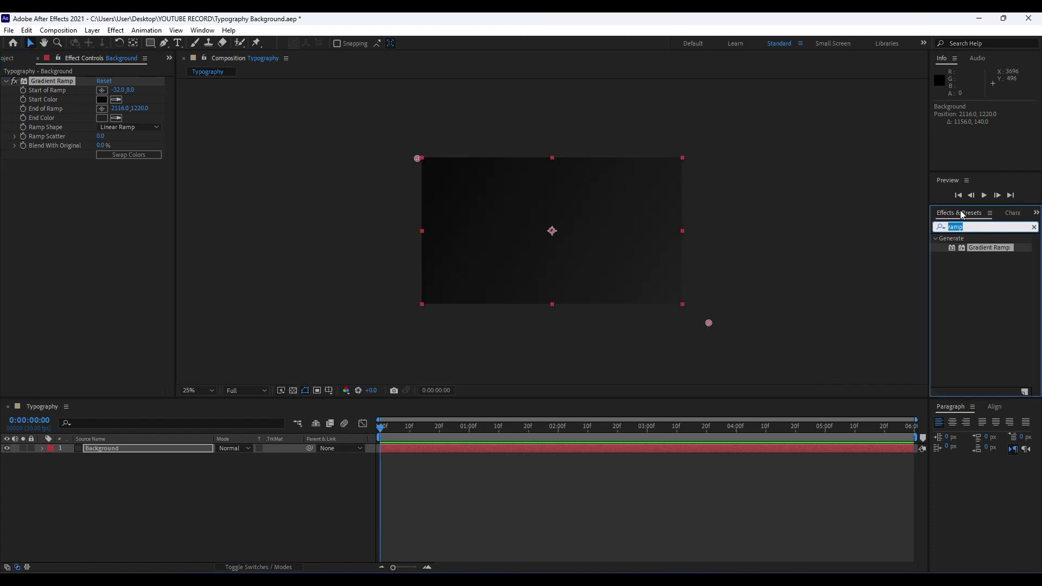
pyautogui.click(202, 30)
pyautogui.moveTo(228, 30)
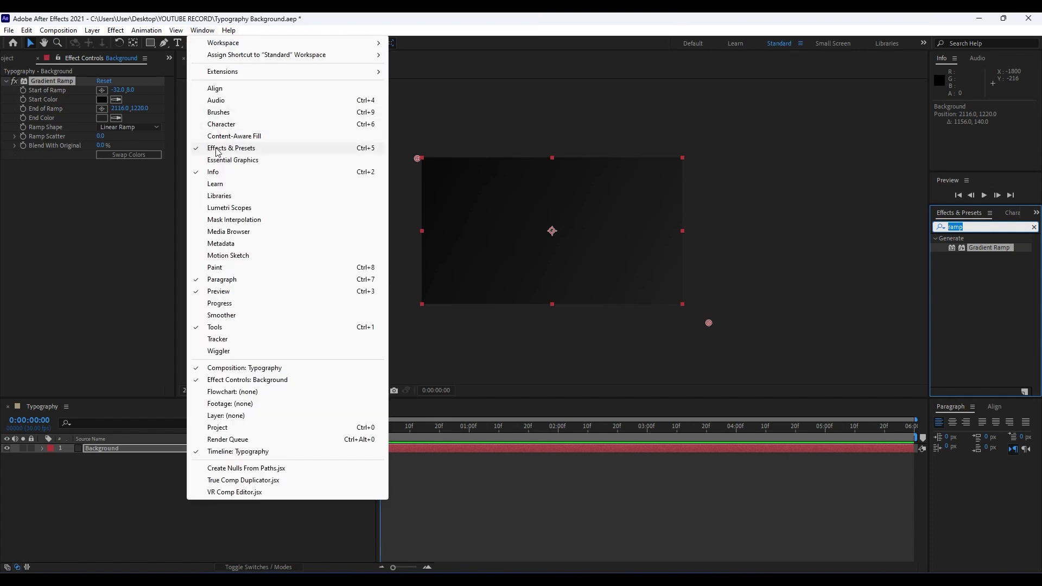
pyautogui.click(217, 148)
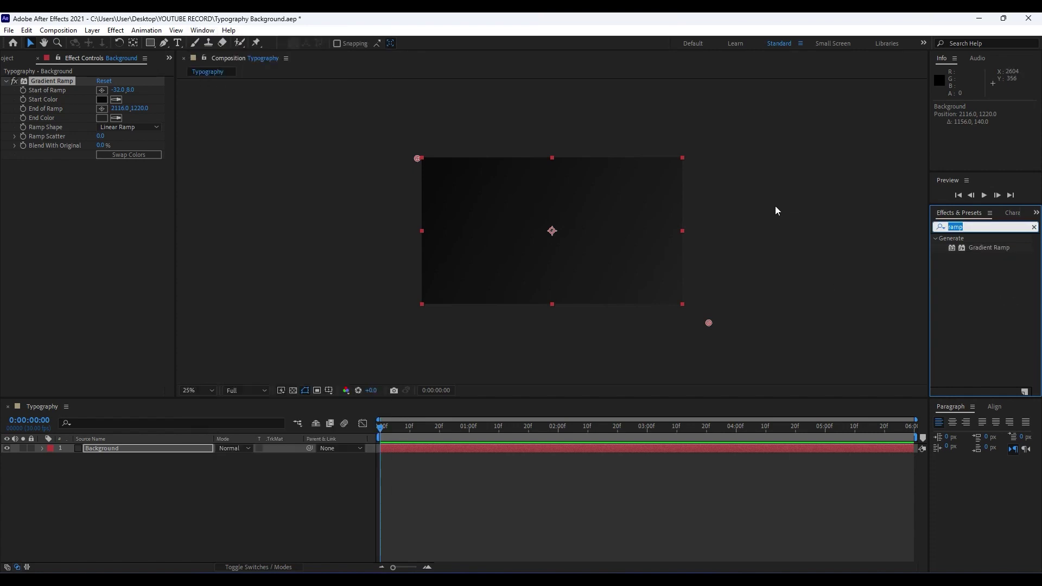
pyautogui.write('noise')
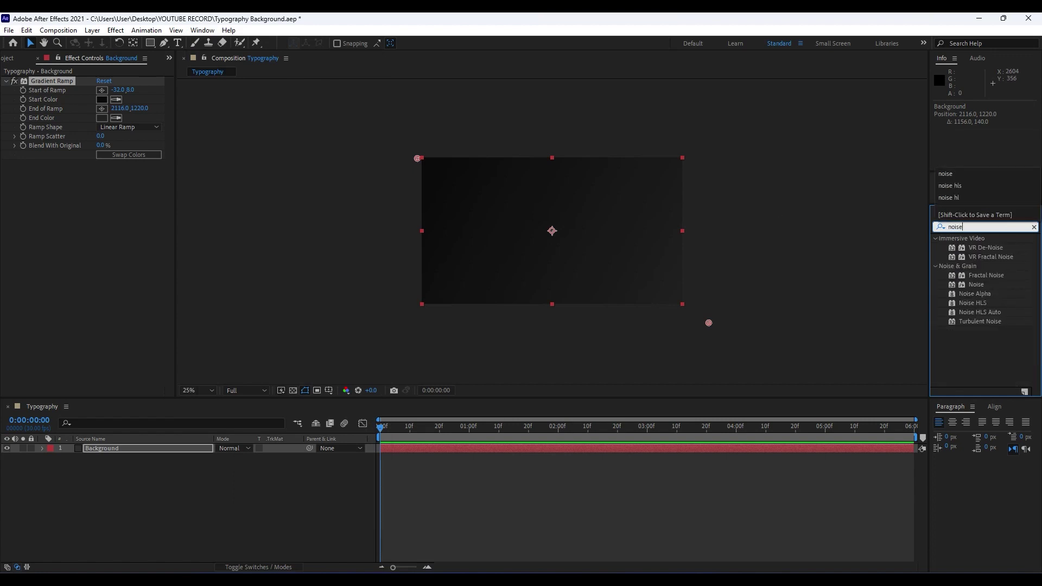
pyautogui.moveTo(973, 303); pyautogui.dragTo(112, 451)
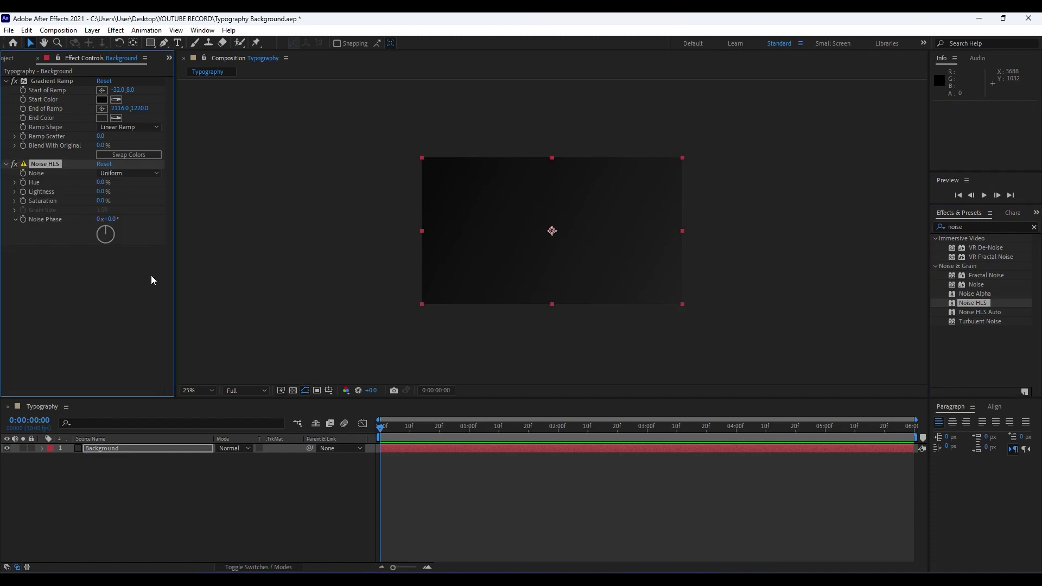
# Set the Noise HLS hue, lightness and saturation to 3% each
pyautogui.click(100, 183)
pyautogui.press('Return')
pyautogui.click(100, 201)
pyautogui.write('3')
pyautogui.press('Return')
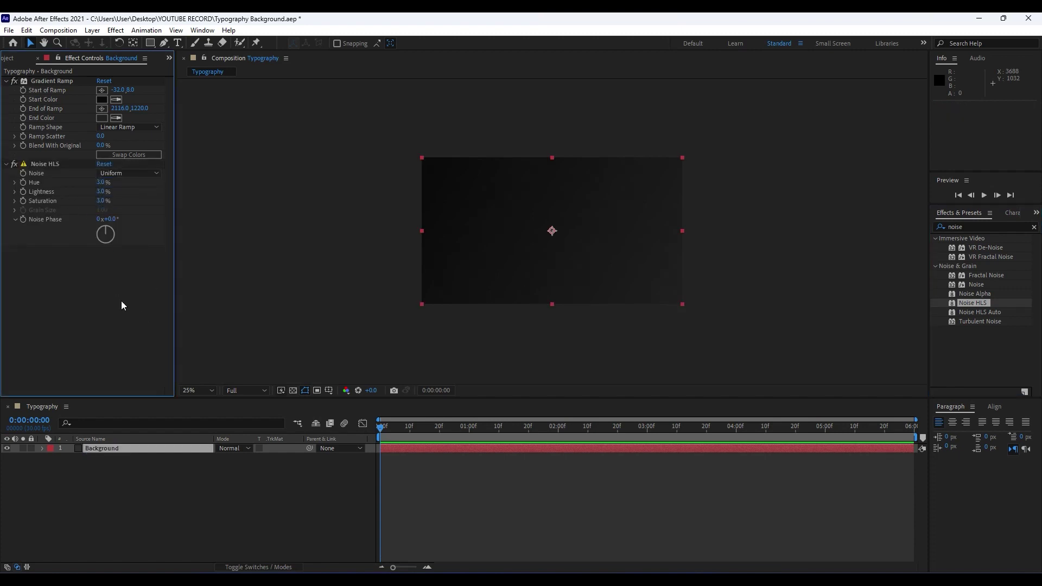
# Move the current time to 0:00:00:29 and save the project
pyautogui.click(470, 429)
pyautogui.moveTo(468, 430); pyautogui.dragTo(467, 430)
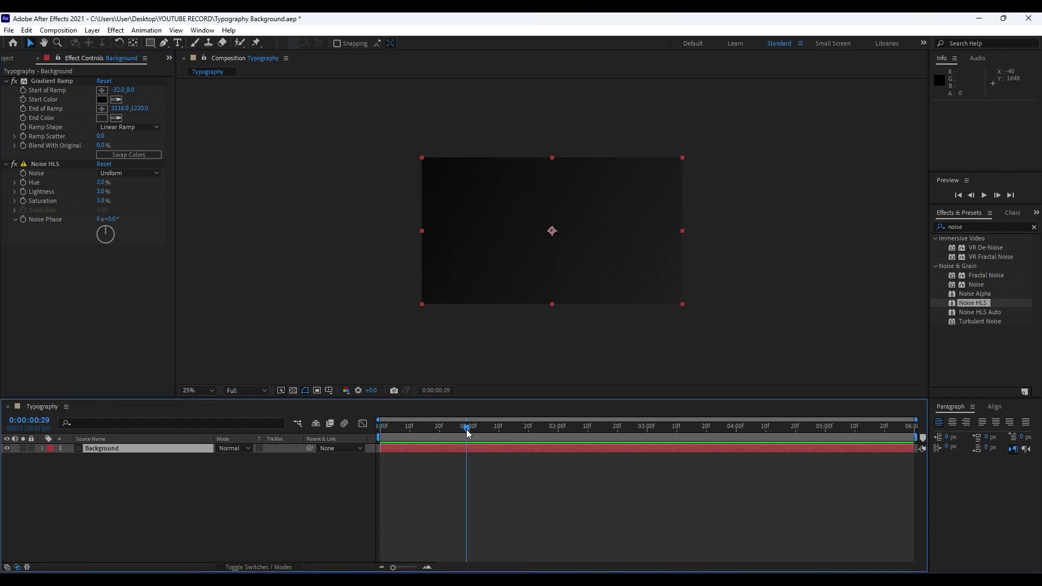
pyautogui.hotkey('ctrl', 's')
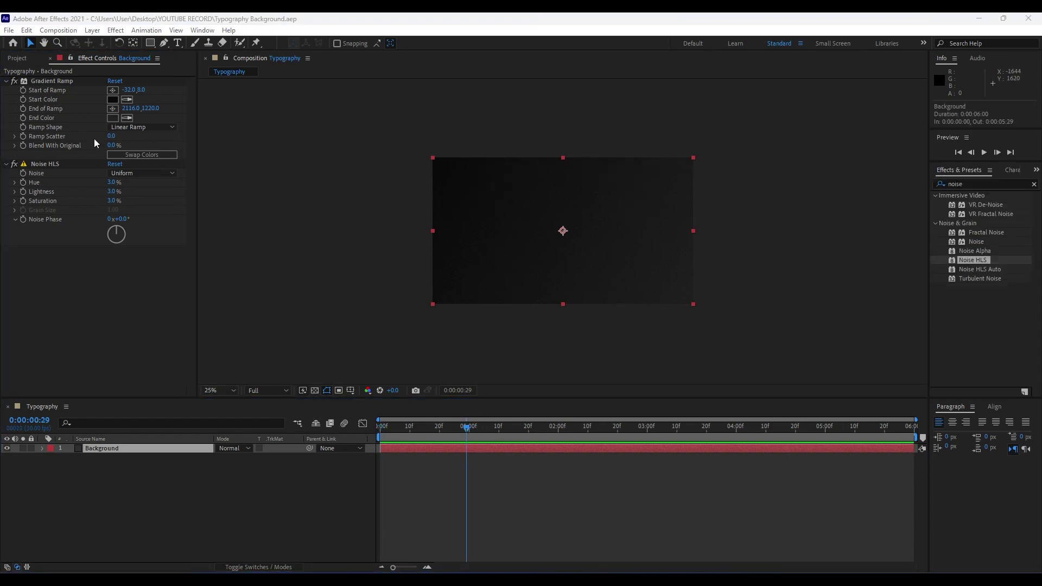
# Create a second composition named Fractal Noise with the same 1920 x 1080 px, 6-second settings
pyautogui.click(49, 58)
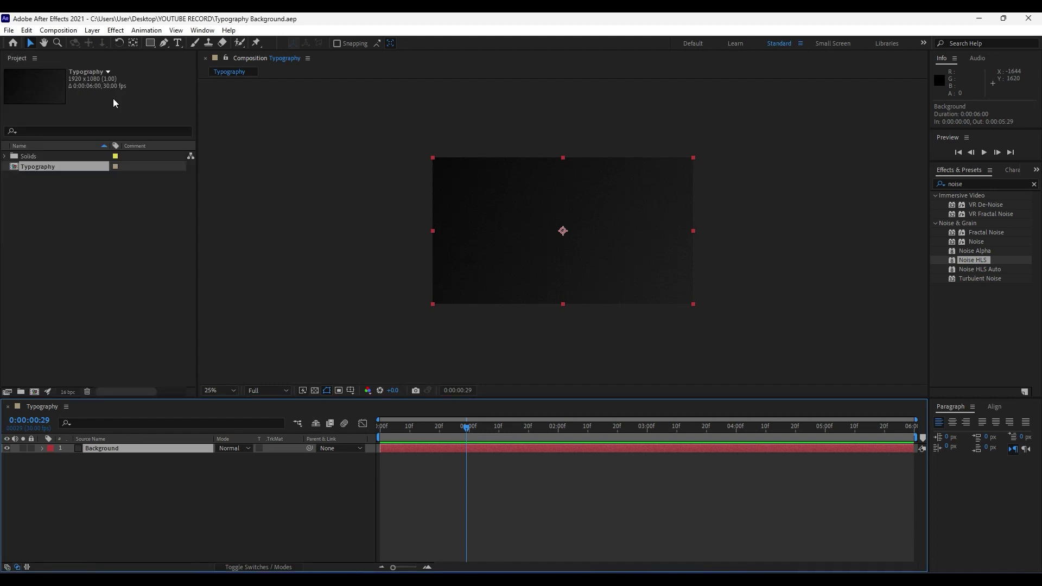
pyautogui.click(141, 496)
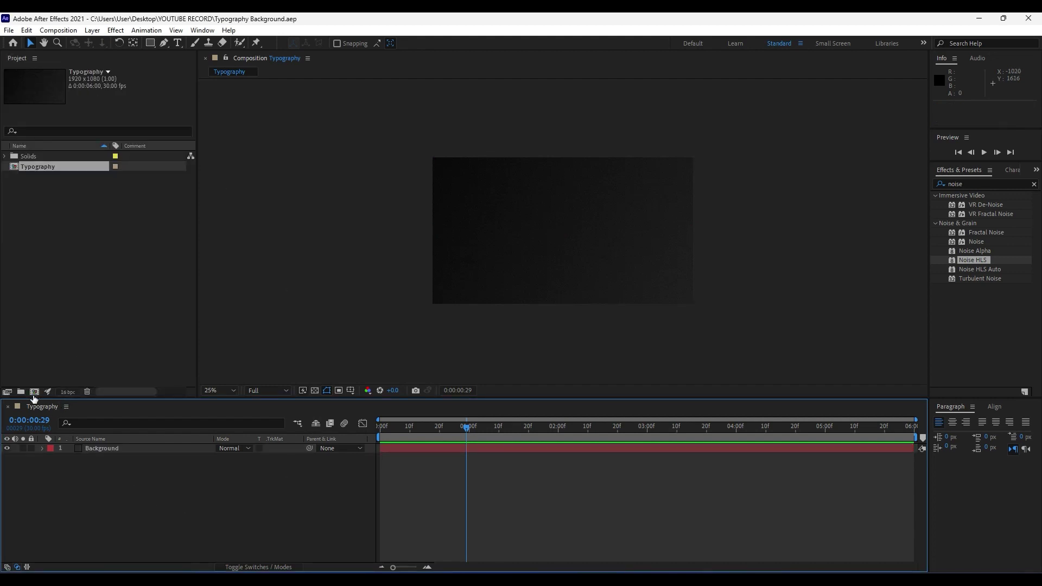
pyautogui.click(33, 393)
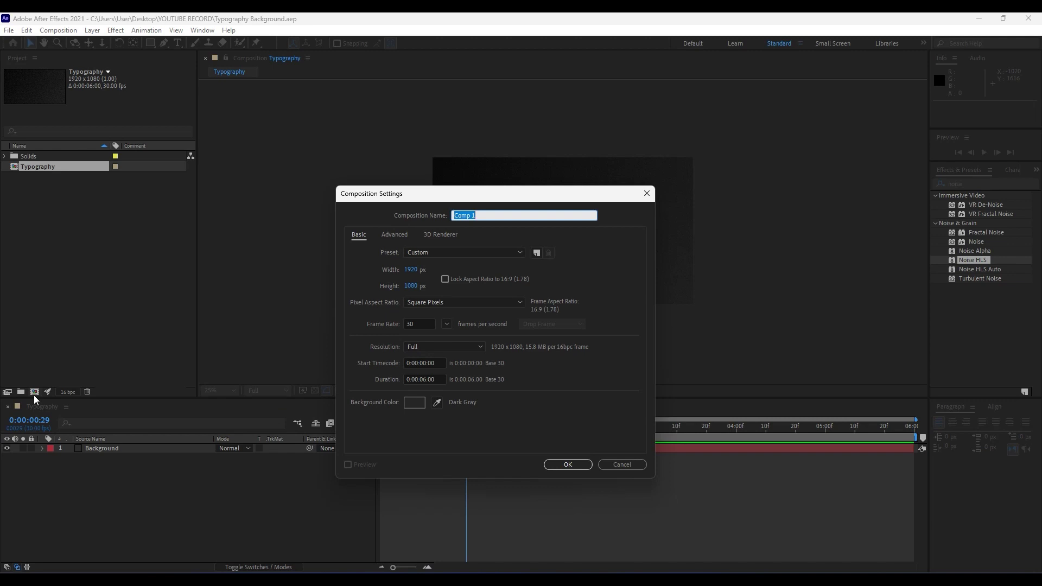
pyautogui.write('Fractal Noise')
pyautogui.click(568, 465)
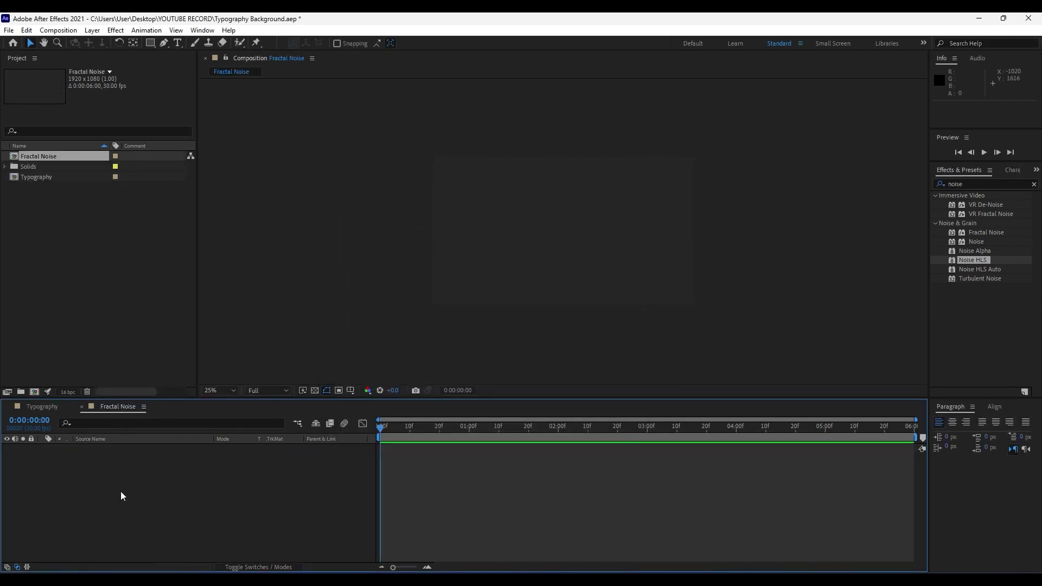
# Add a comp-sized solid layer named Dots to the Fractal Noise composition
pyautogui.rightClick(159, 511)
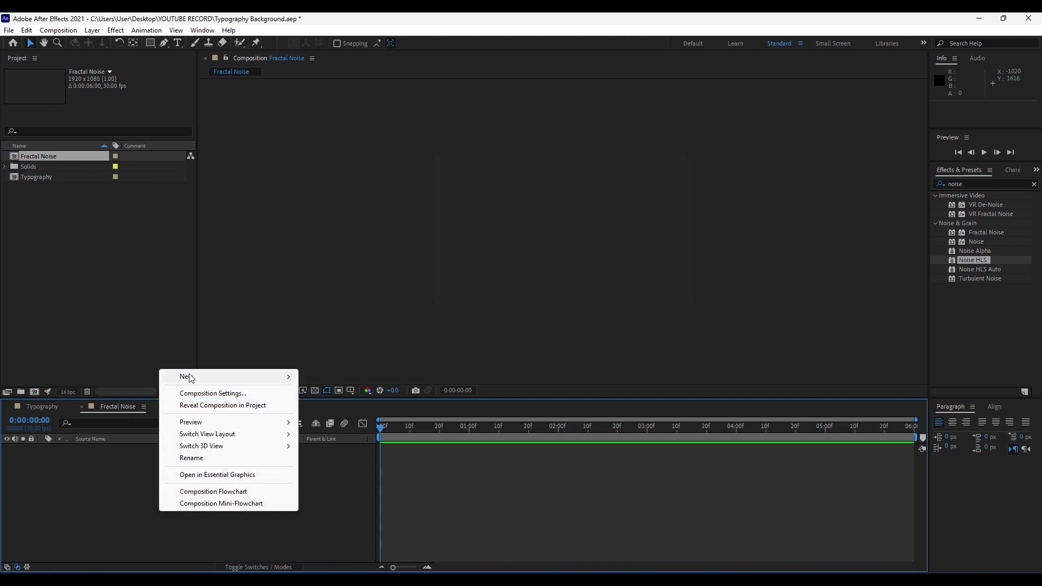
pyautogui.moveTo(191, 378)
pyautogui.click(330, 408)
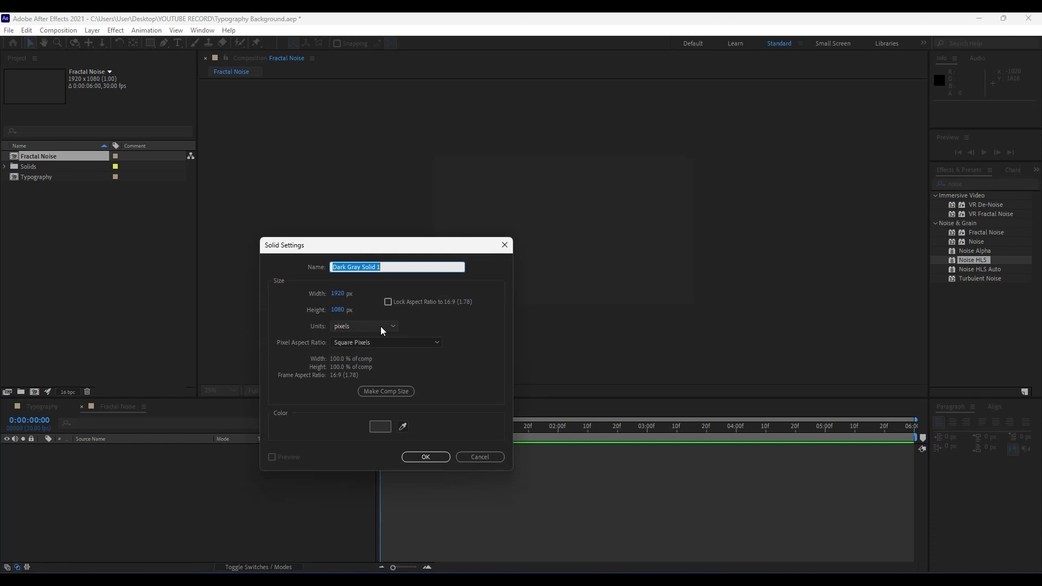
pyautogui.write('Dots')
pyautogui.press('Return')
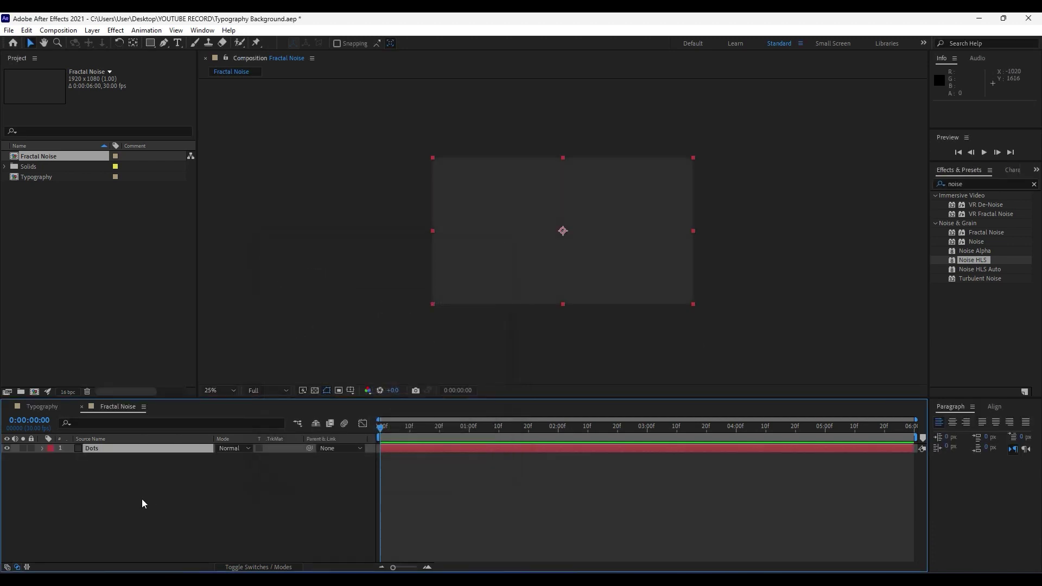
# Find the CC Ball Action effect and apply it to the Dots layer
pyautogui.click(982, 184)
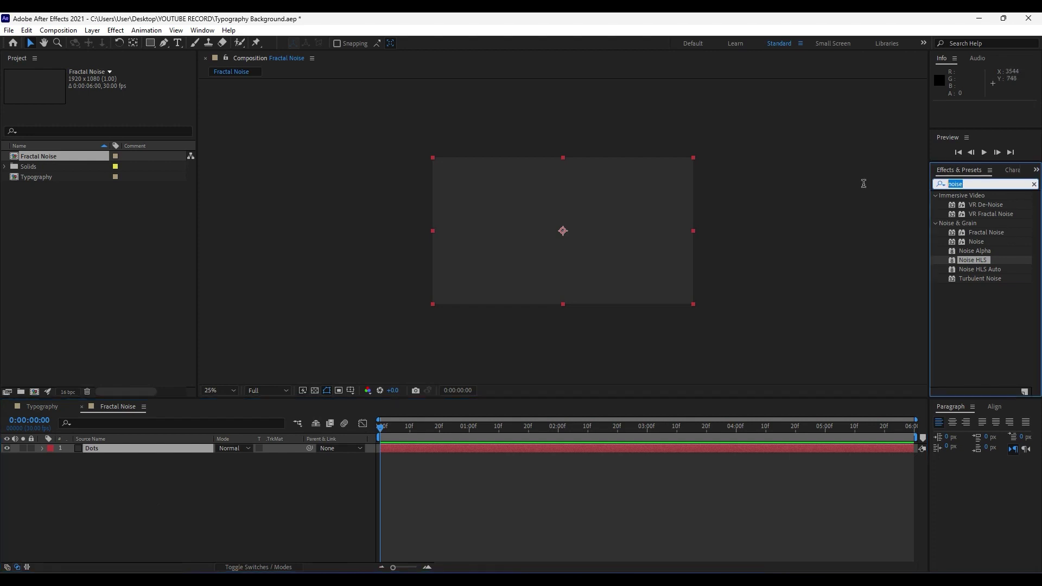
pyautogui.write('cc ball')
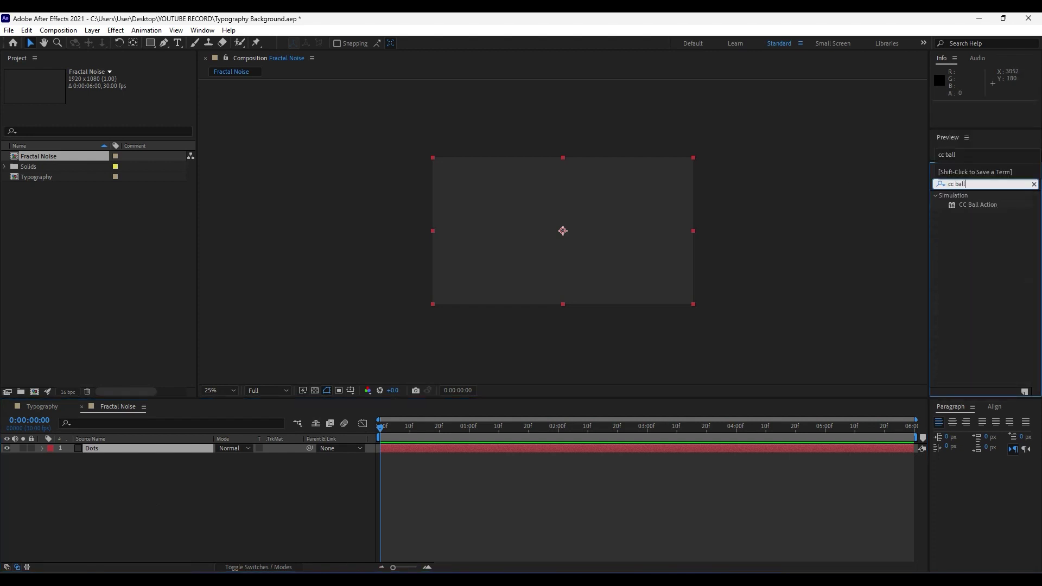
pyautogui.moveTo(980, 204); pyautogui.dragTo(122, 448)
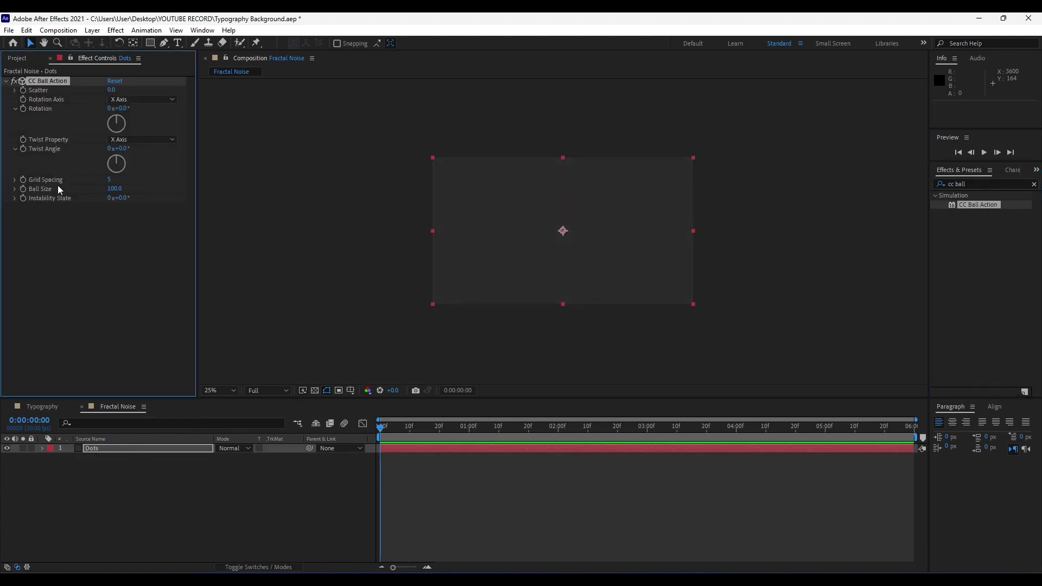
# Set the CC Ball Action effect on the Dots layer to Grid Spacing 10 and Ball Size 10
pyautogui.click(111, 180)
pyautogui.write('10')
pyautogui.press('Return')
pyautogui.click(114, 188)
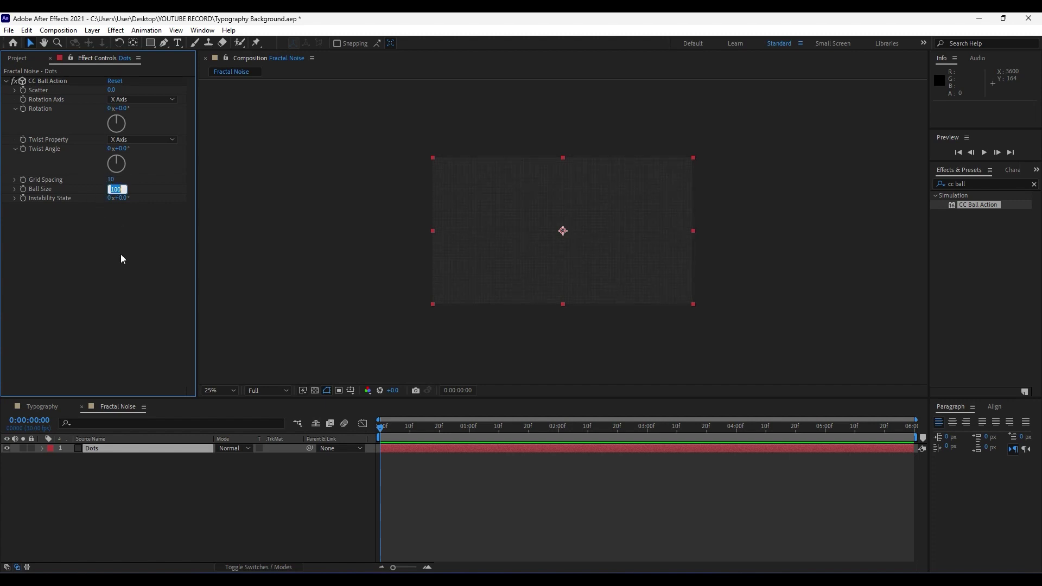
pyautogui.click(139, 309)
pyautogui.click(185, 518)
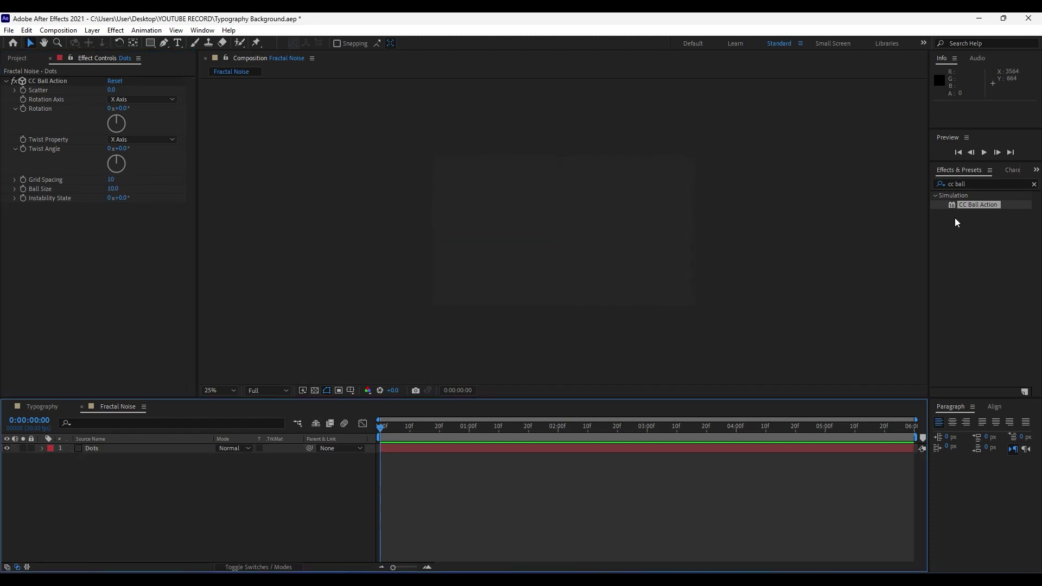
# Apply the Fill effect to the Dots layer and set its color to white, FFFFFF
pyautogui.click(113, 448)
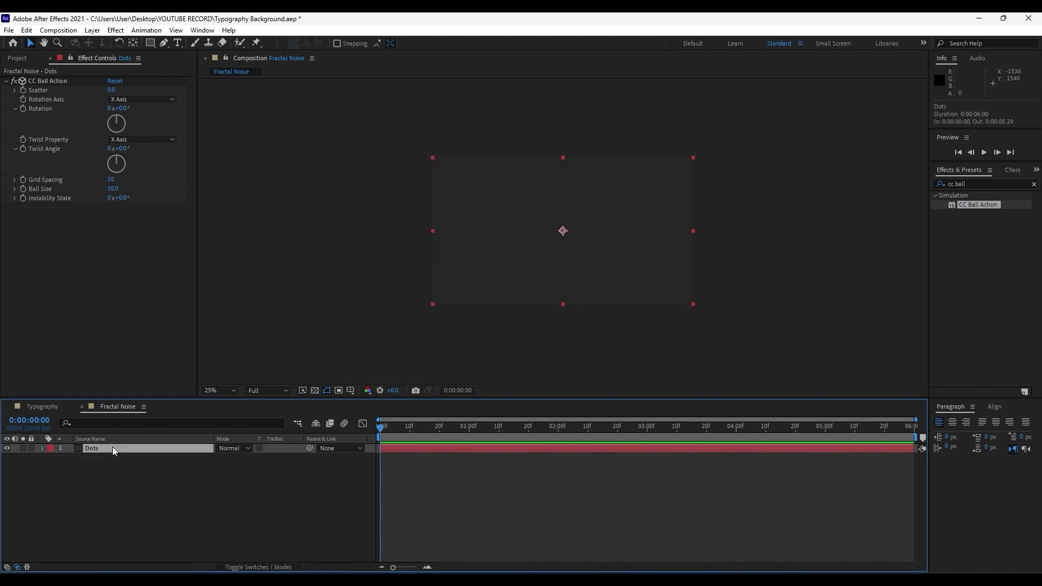
pyautogui.tripleClick(970, 183)
pyautogui.write('fill')
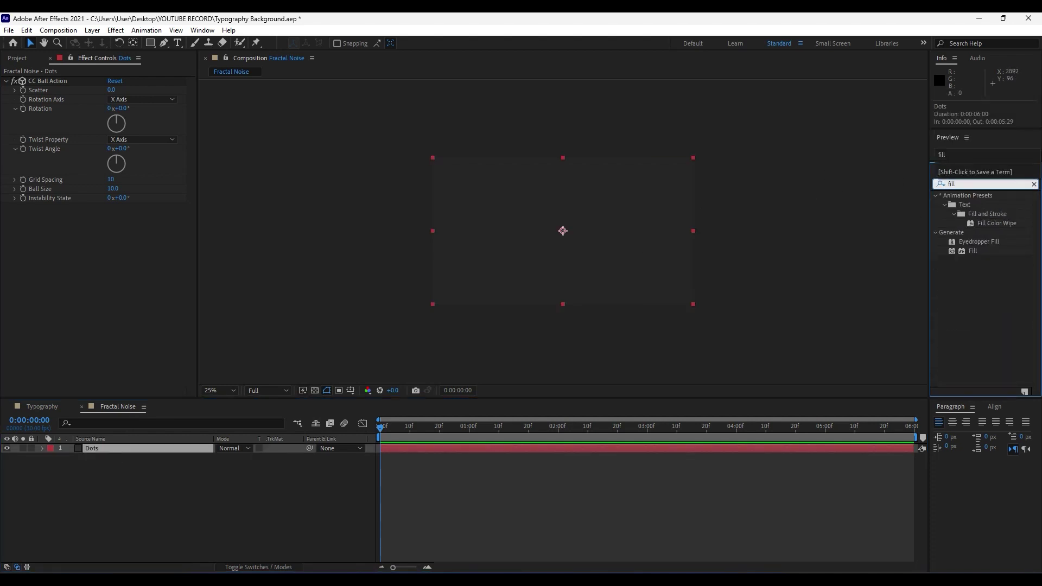
pyautogui.moveTo(973, 250); pyautogui.dragTo(112, 350)
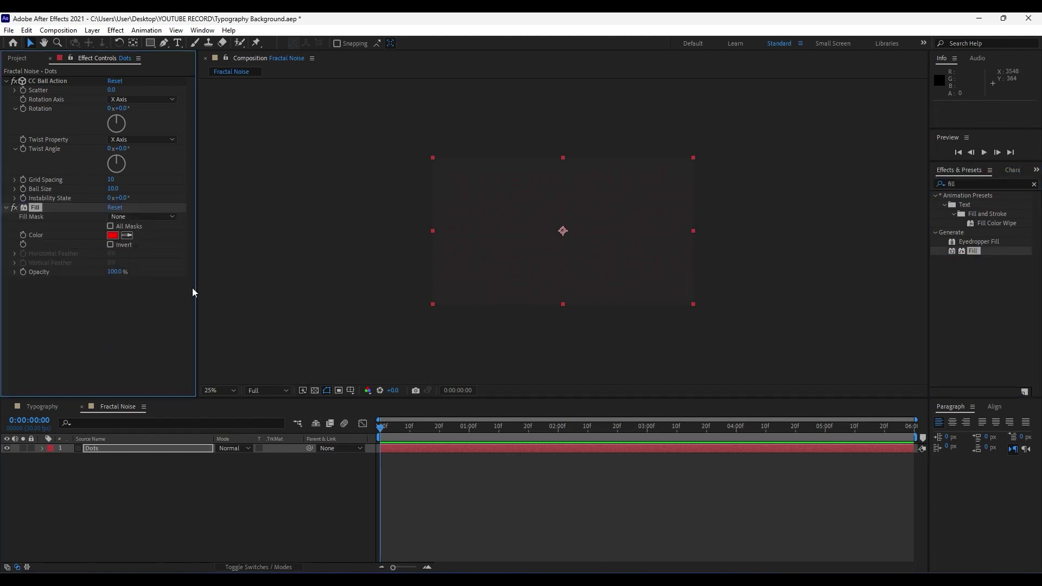
pyautogui.click(113, 235)
pyautogui.write('FFFFFF')
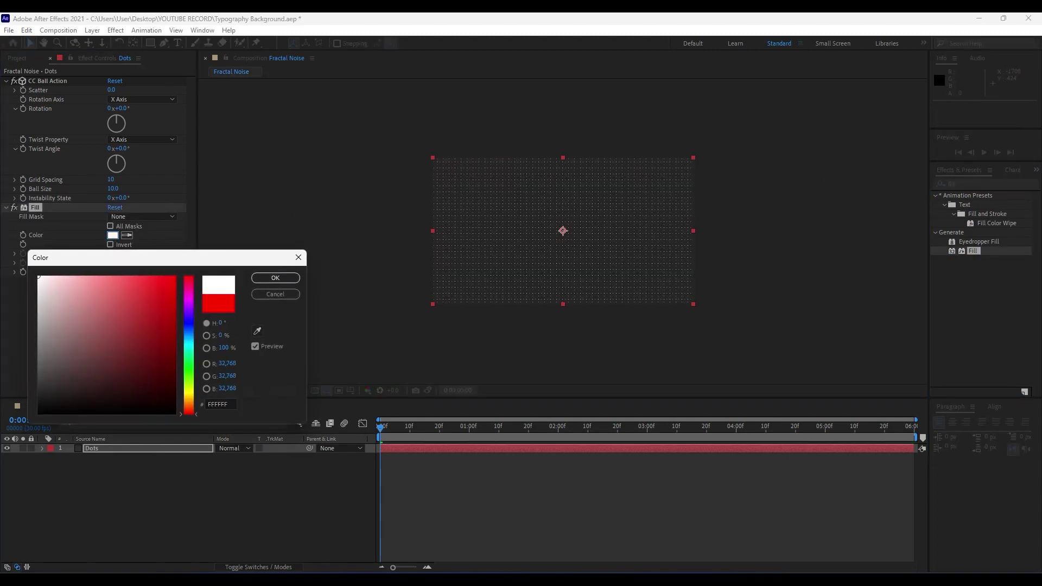
pyautogui.click(275, 278)
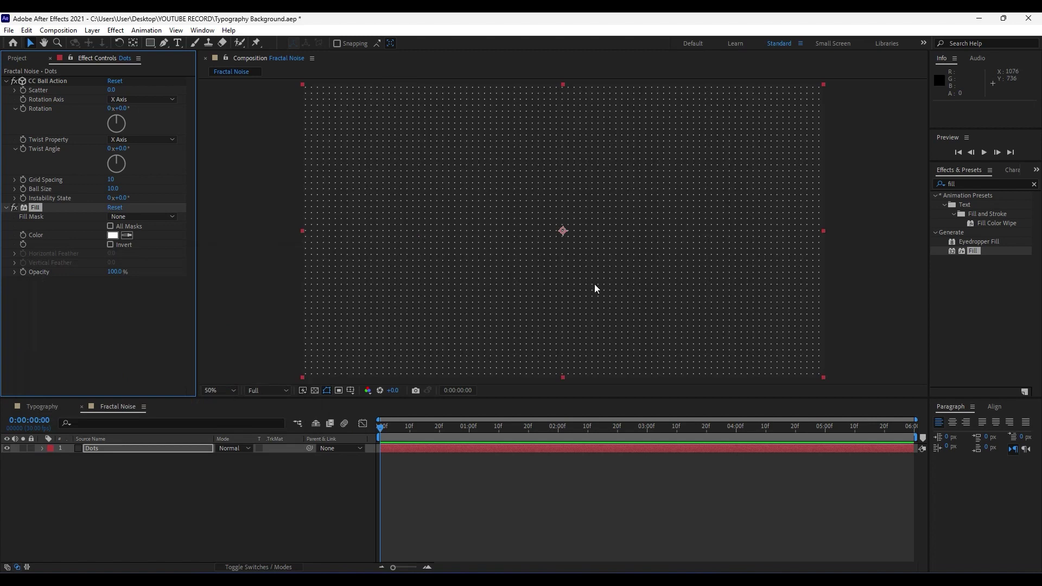
# Place the Fractal Noise composition above the Background layer in the Typography composition and save the project
pyautogui.click(49, 58)
pyautogui.click(82, 407)
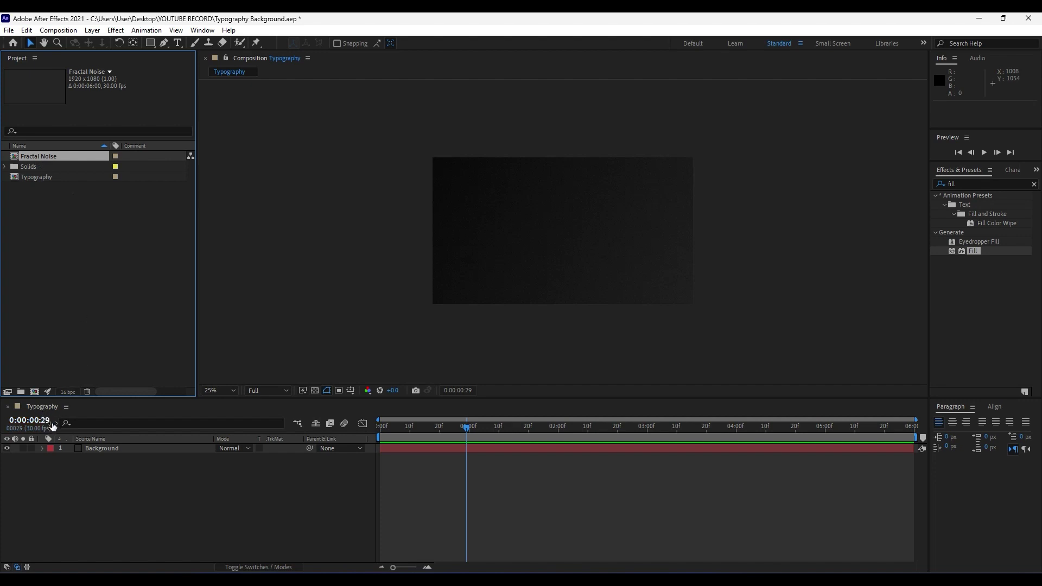
pyautogui.moveTo(38, 155); pyautogui.dragTo(150, 449)
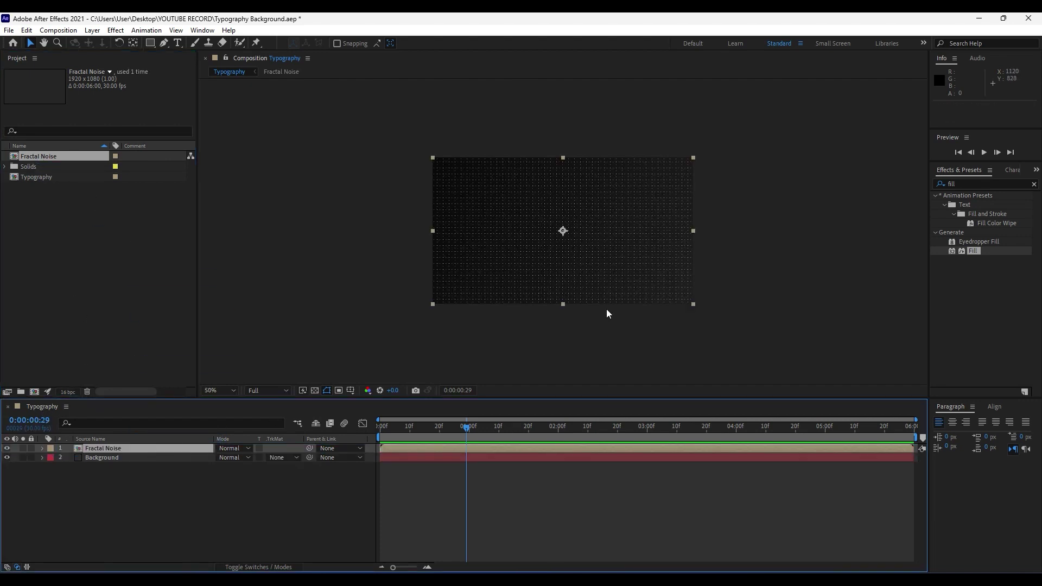
pyautogui.press('.')
pyautogui.press('.')
pyautogui.press(',')
pyautogui.press('.')
pyautogui.press('.')
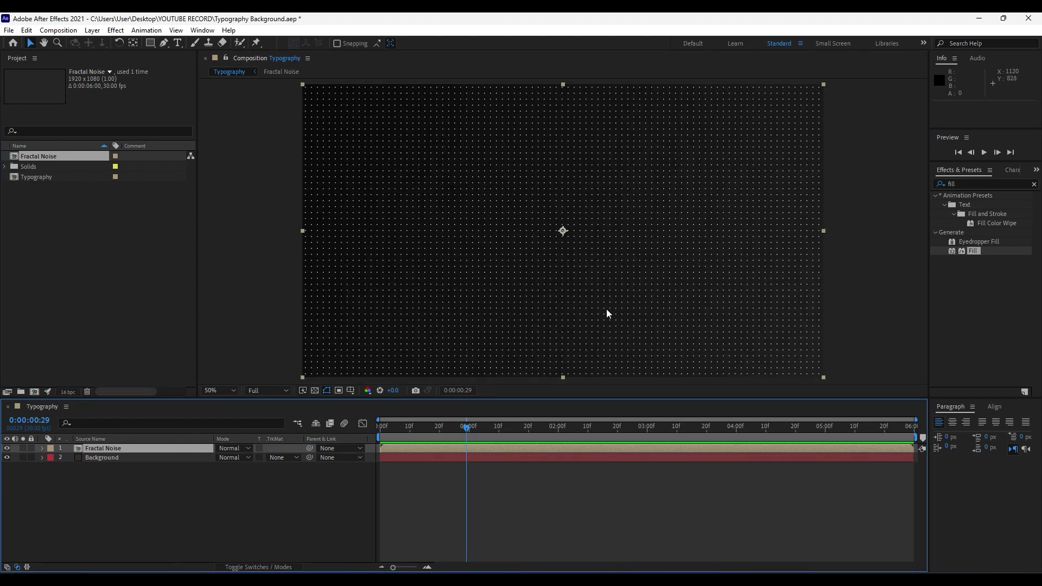
pyautogui.hotkey('ctrl', 'shift', 'a')
pyautogui.hotkey('ctrl', 's')
# Open the nested Fractal Noise composition and add a new adjustment layer above the Dots layer
pyautogui.click(108, 459)
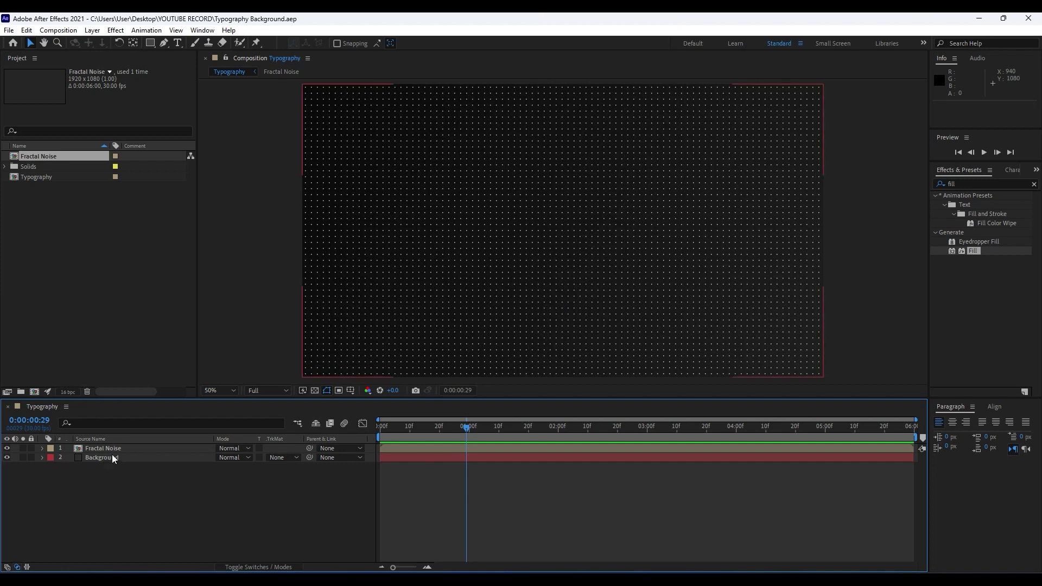
pyautogui.doubleClick(116, 449)
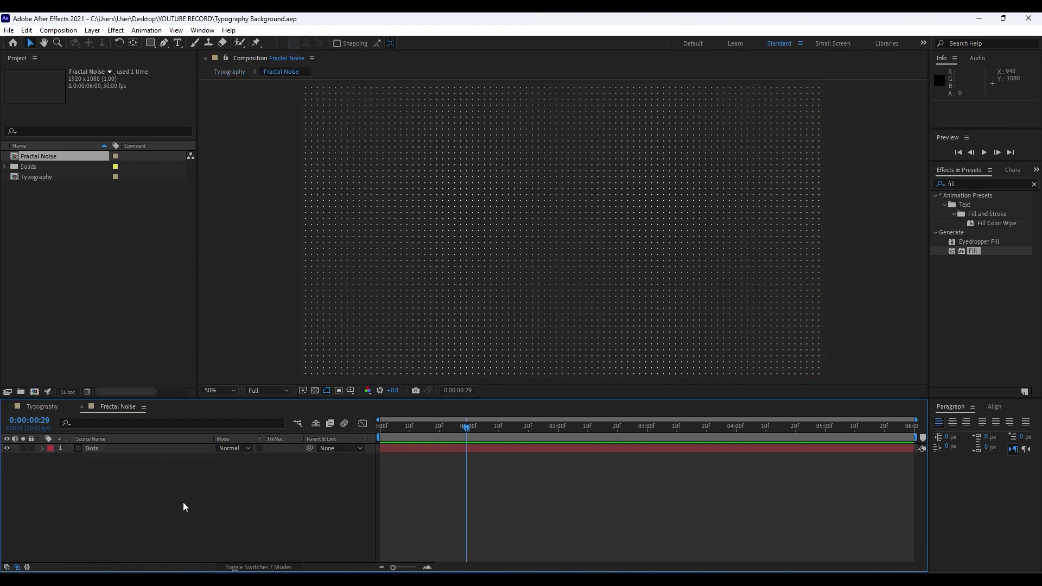
pyautogui.rightClick(145, 502)
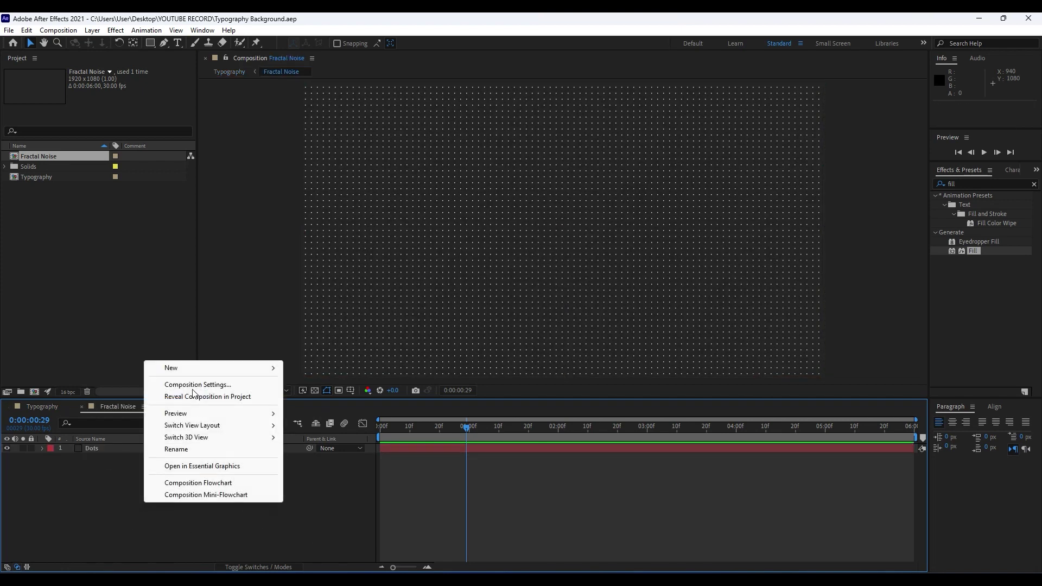
pyautogui.moveTo(246, 367)
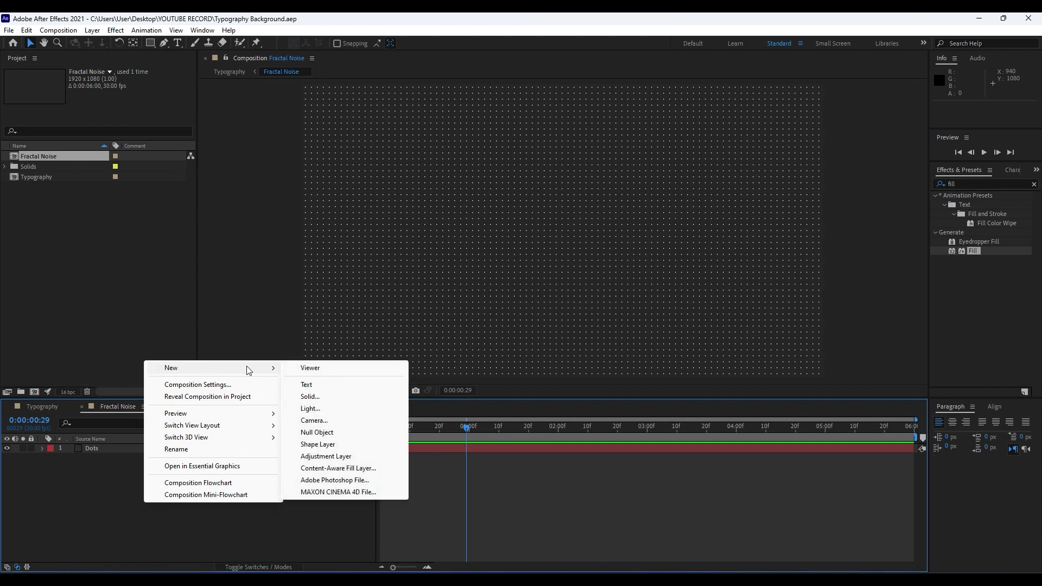
pyautogui.click(346, 458)
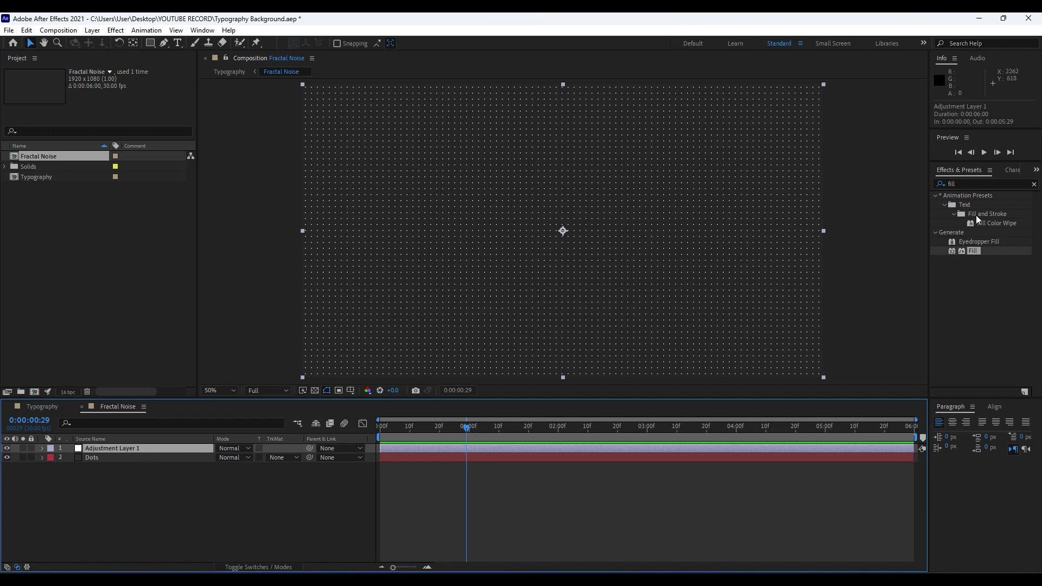
# Find the Fractal Noise effect and apply it to the adjustment layer
pyautogui.click(972, 183)
pyautogui.write('fract')
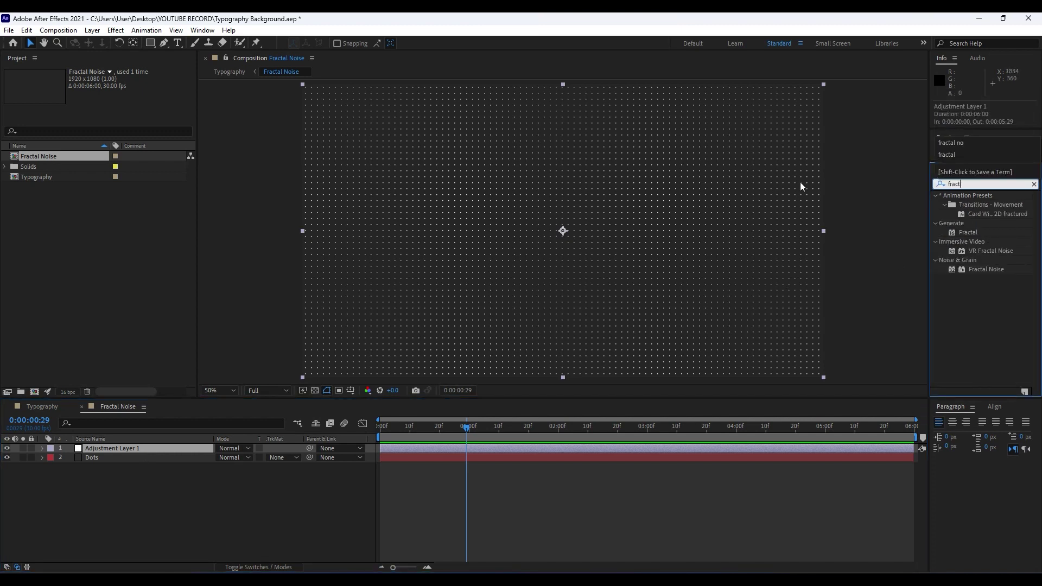
pyautogui.moveTo(989, 269); pyautogui.dragTo(156, 449)
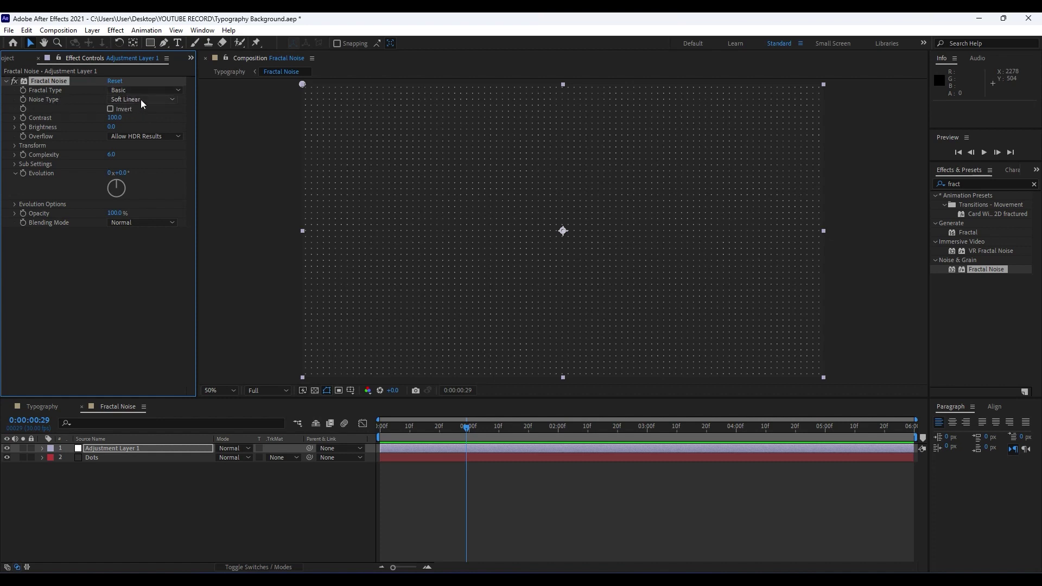
# Set the Fractal Noise effect's Contrast to 450 and Brightness to -50
pyautogui.click(115, 118)
pyautogui.write('450')
pyautogui.press('Return')
pyautogui.click(113, 126)
pyautogui.write('-50')
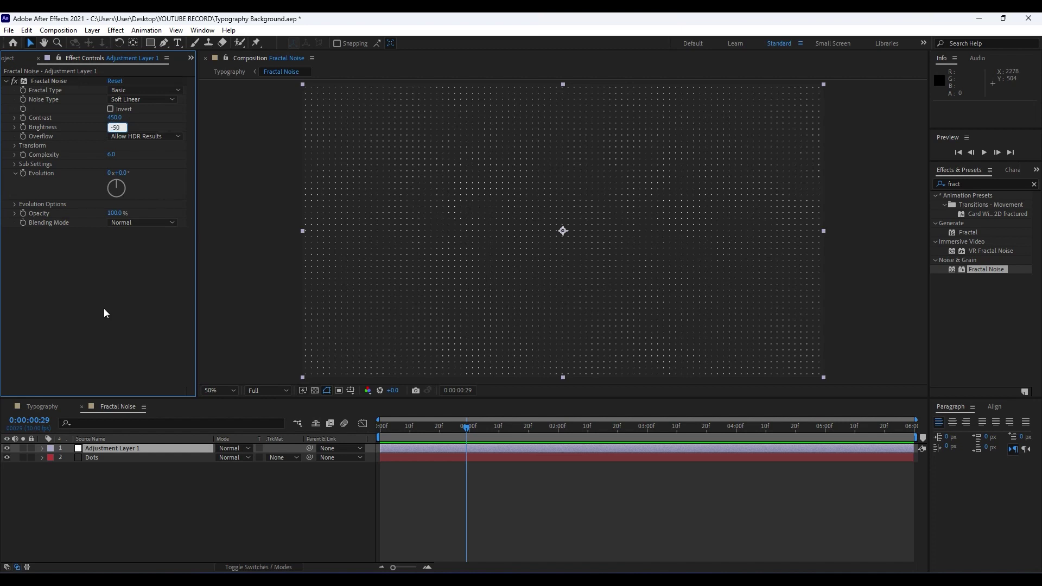
pyautogui.press('Return')
# Apply the Tritone effect to the adjustment layer and set its Highlights color to yellow-green, CCFF00
pyautogui.hotkey('ctrl', '5')
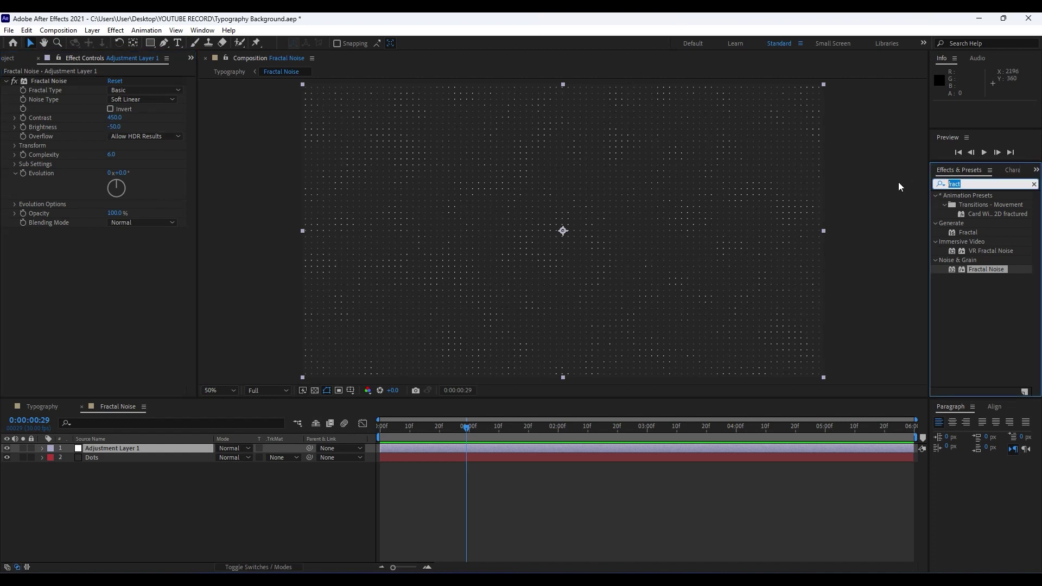
pyautogui.write('trito')
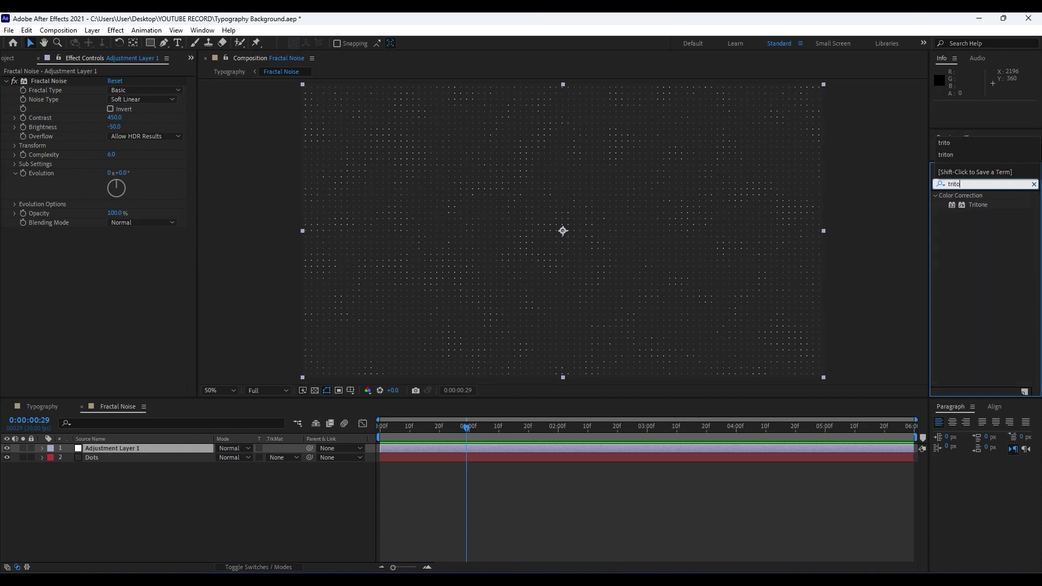
pyautogui.moveTo(977, 204); pyautogui.dragTo(135, 314)
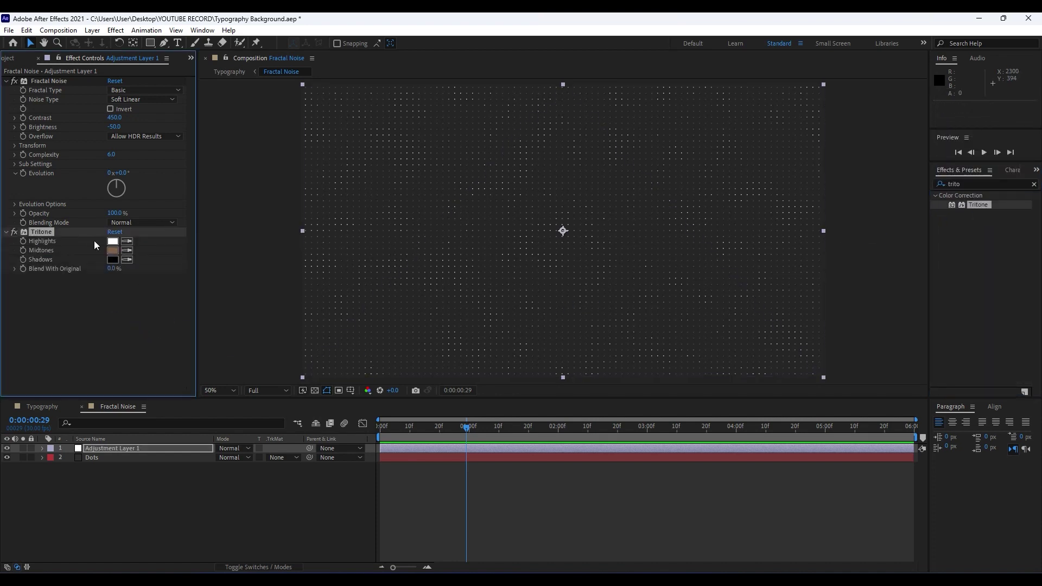
pyautogui.click(111, 241)
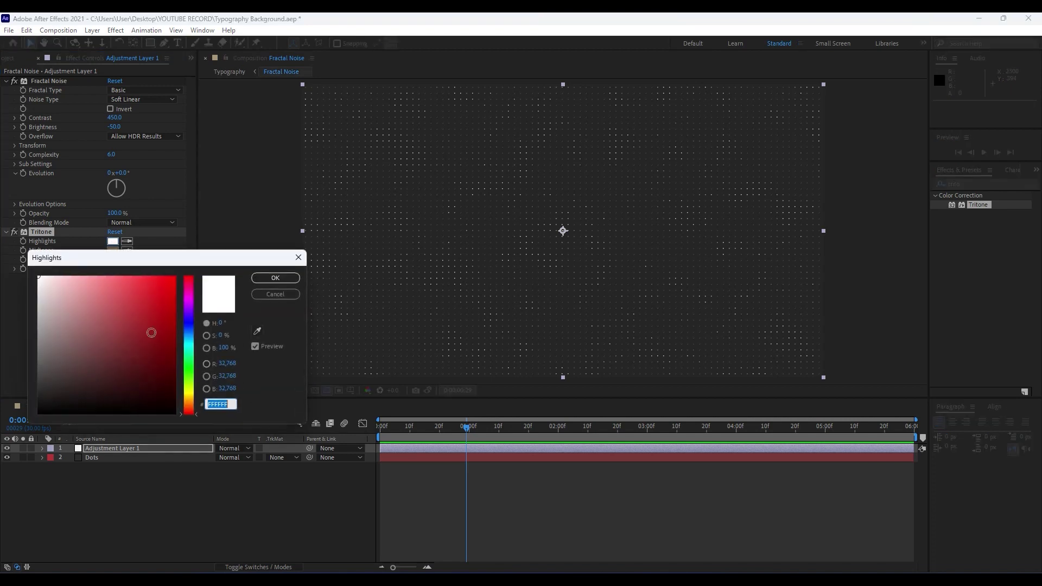
pyautogui.click(191, 361)
pyautogui.moveTo(191, 374); pyautogui.dragTo(191, 386)
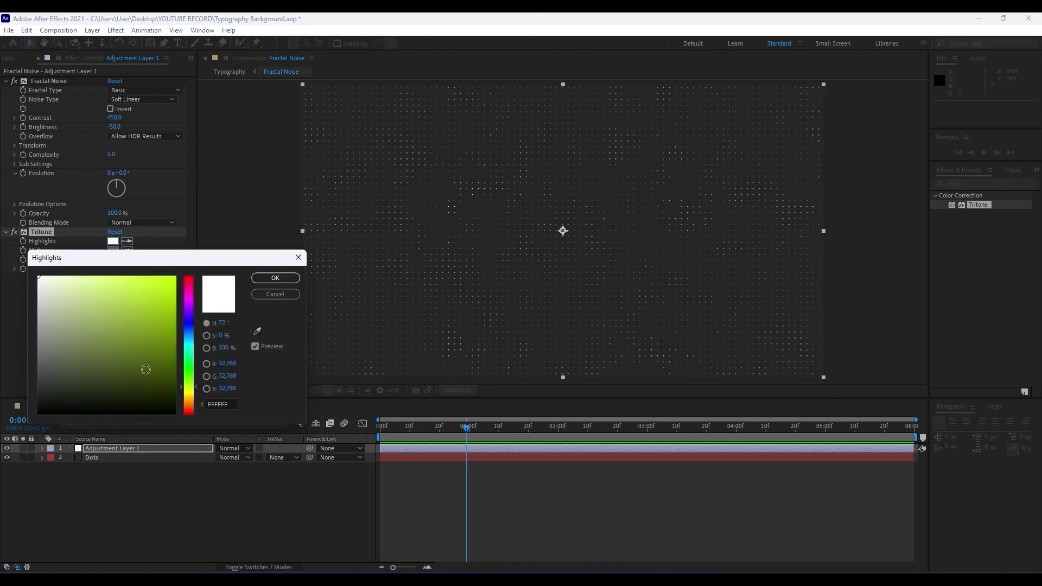
pyautogui.click(175, 277)
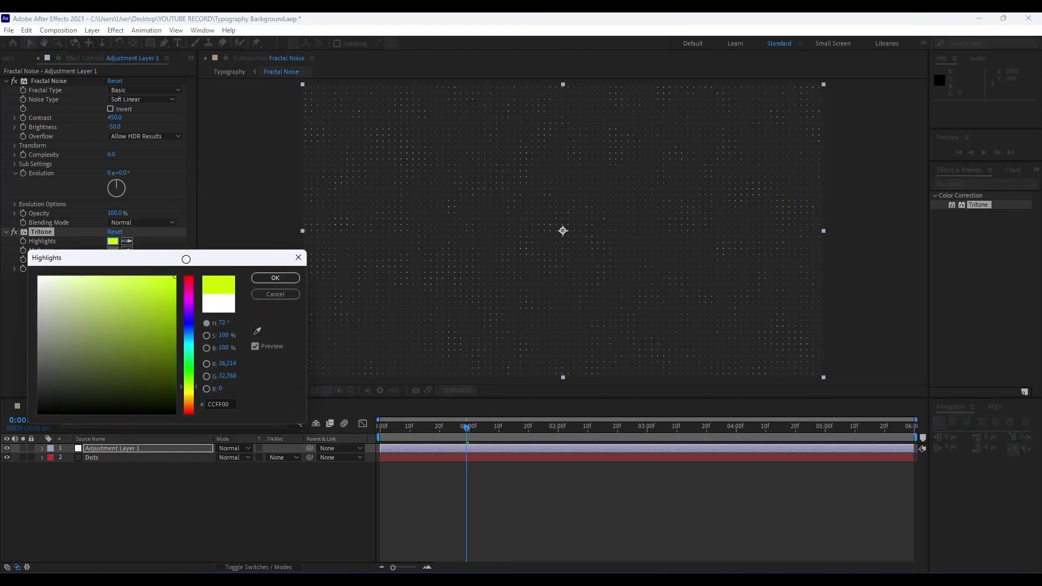
pyautogui.click(288, 278)
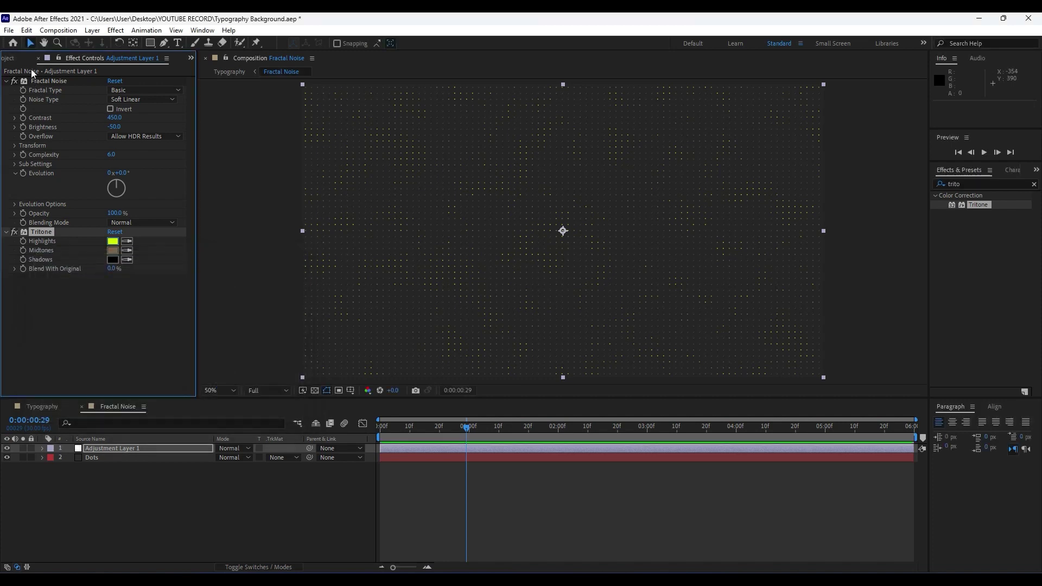
# Switch to the Typography composition and check the colored dots at 0:00:01:10
pyautogui.click(14, 57)
pyautogui.click(44, 408)
pyautogui.moveTo(413, 432); pyautogui.dragTo(499, 432)
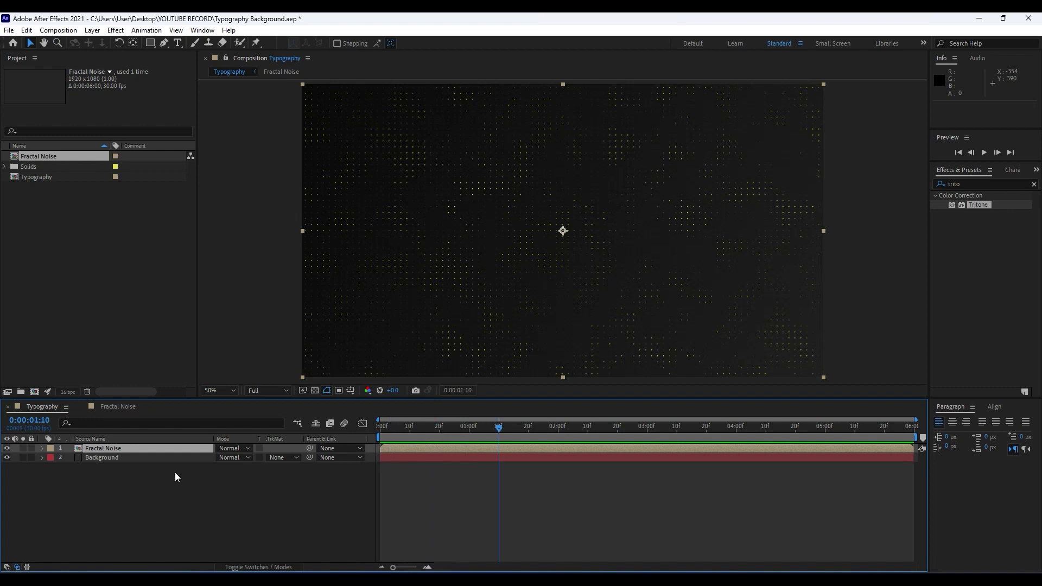
# Add the expression time*150 to the Fractal Noise Evolution property of the adjustment layer and preview the Fractal Noise composition
pyautogui.click(113, 406)
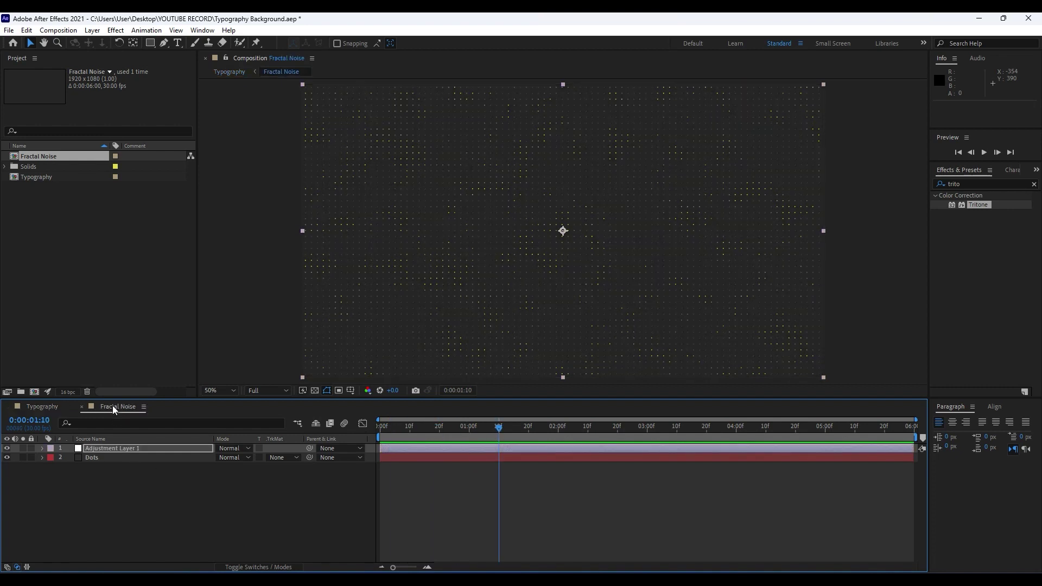
pyautogui.doubleClick(110, 449)
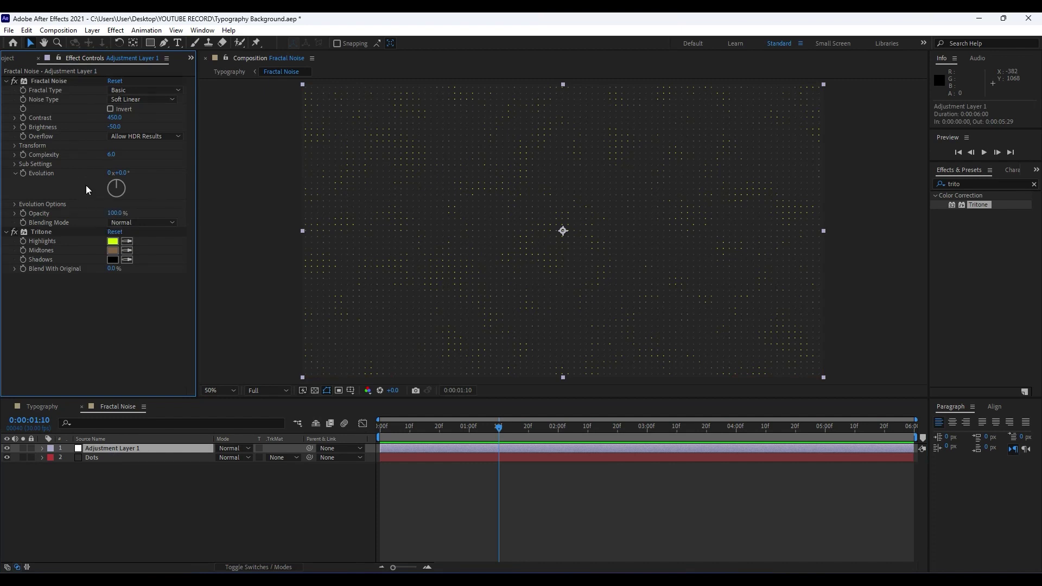
pyautogui.keyDown('alt'); pyautogui.click(23, 172); pyautogui.keyUp('alt')
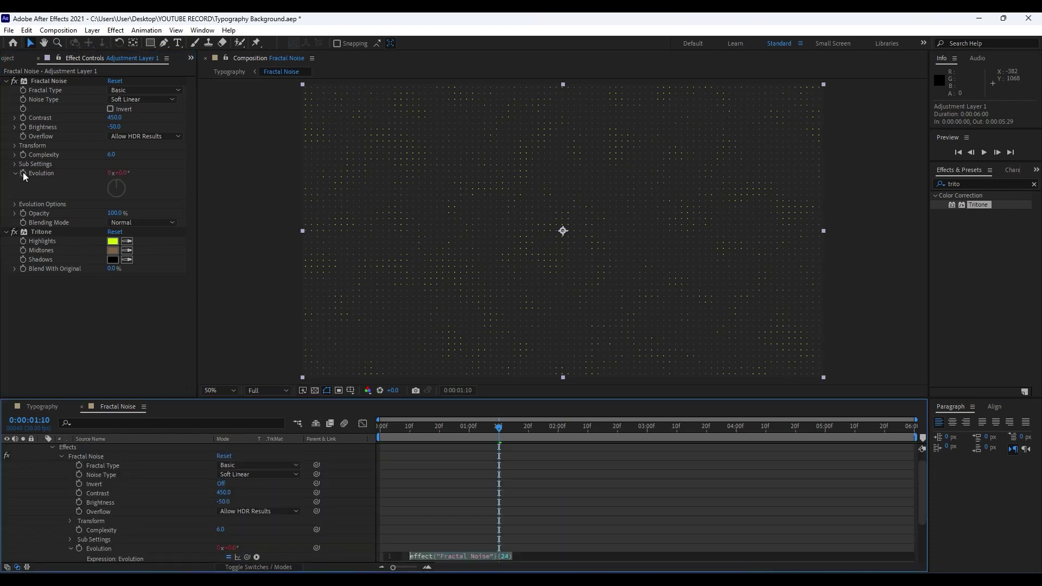
pyautogui.write('time')
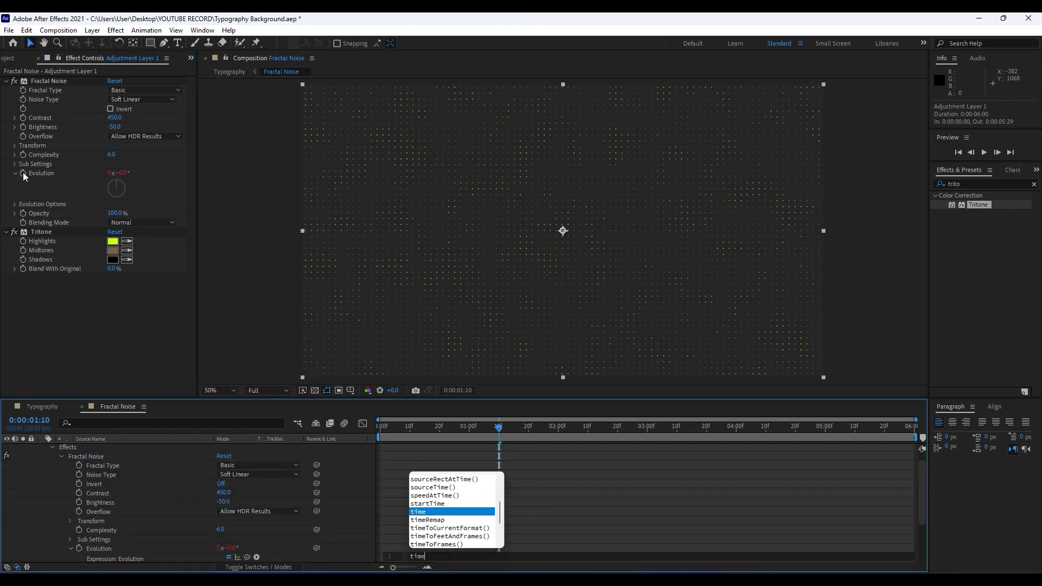
pyautogui.write('*')
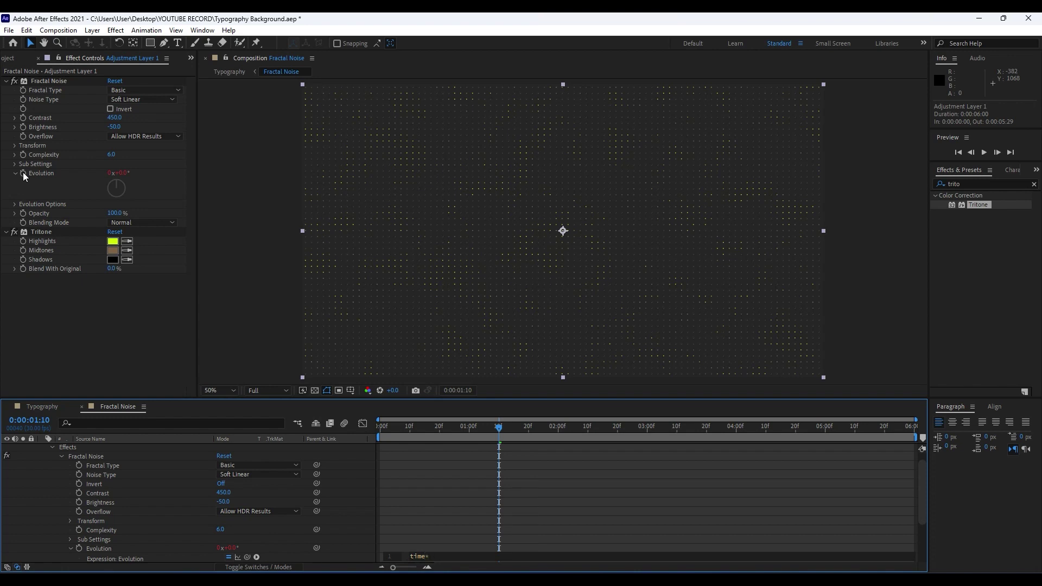
pyautogui.write('150')
pyautogui.click(86, 390)
pyautogui.press('space')
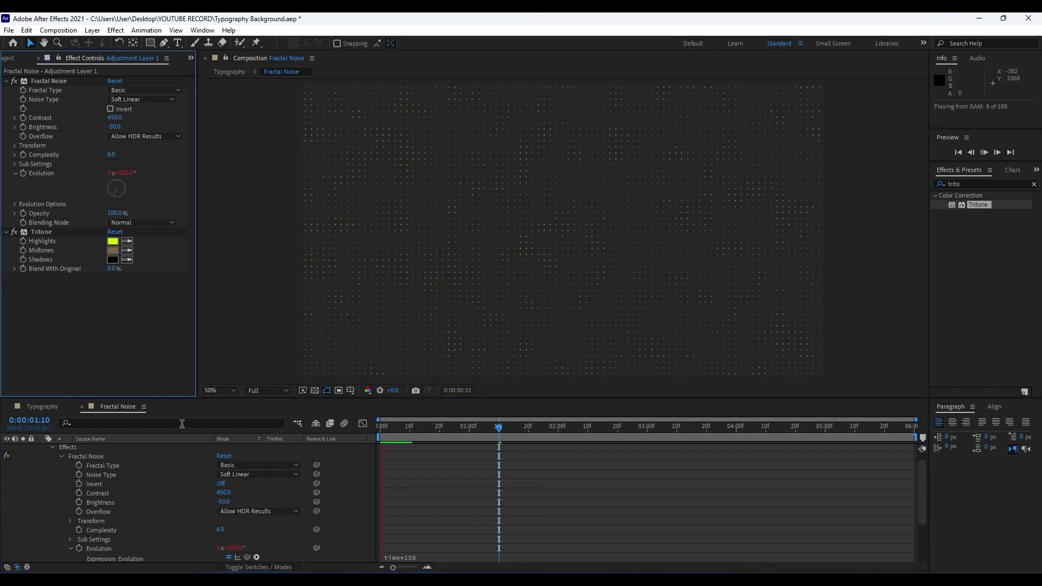
# Close the Fractal Noise composition's timeline, move to 0:00:00:15 in the Typography composition and preview its animation
pyautogui.click(82, 407)
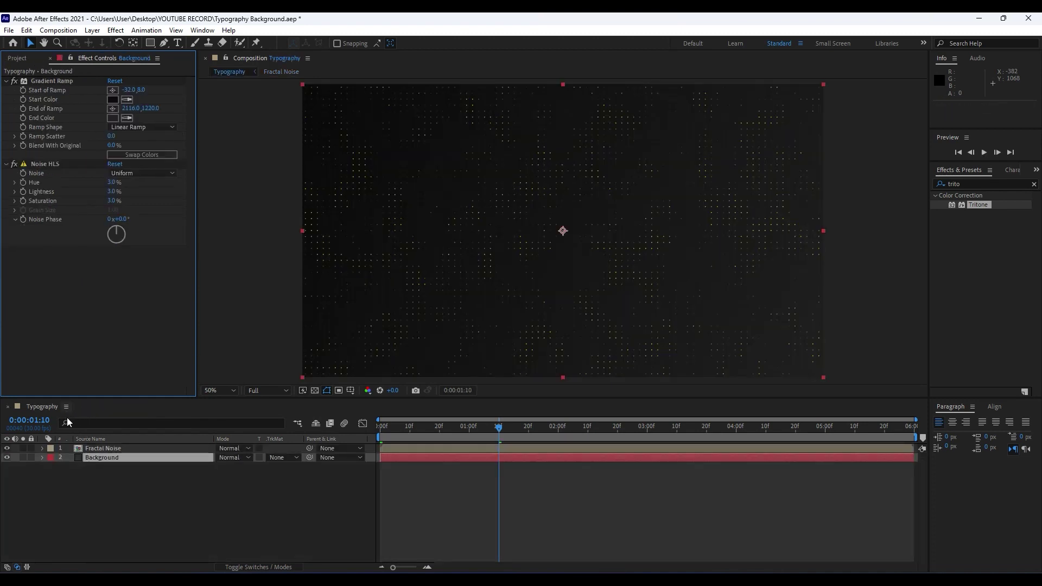
pyautogui.moveTo(389, 435); pyautogui.dragTo(424, 434)
pyautogui.press('space')
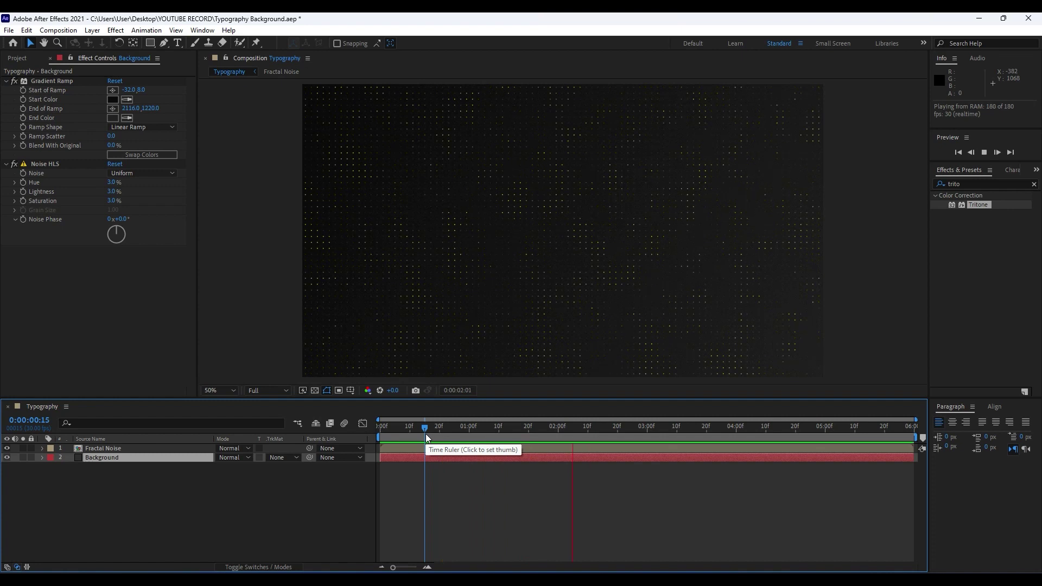
# Move the current time of the Typography composition to 0:00:01:20 and save the project
pyautogui.click(530, 427)
pyautogui.moveTo(531, 427); pyautogui.dragTo(528, 427)
pyautogui.hotkey('ctrl', 's')
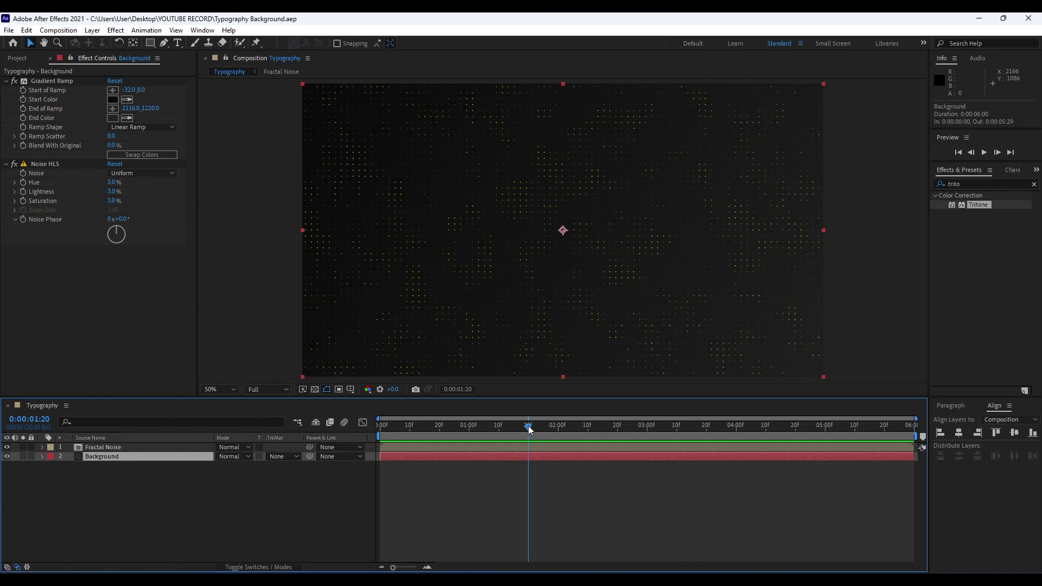
# Create a text layer reading CREATIVE near the centre of the Typography composition
pyautogui.click(178, 42)
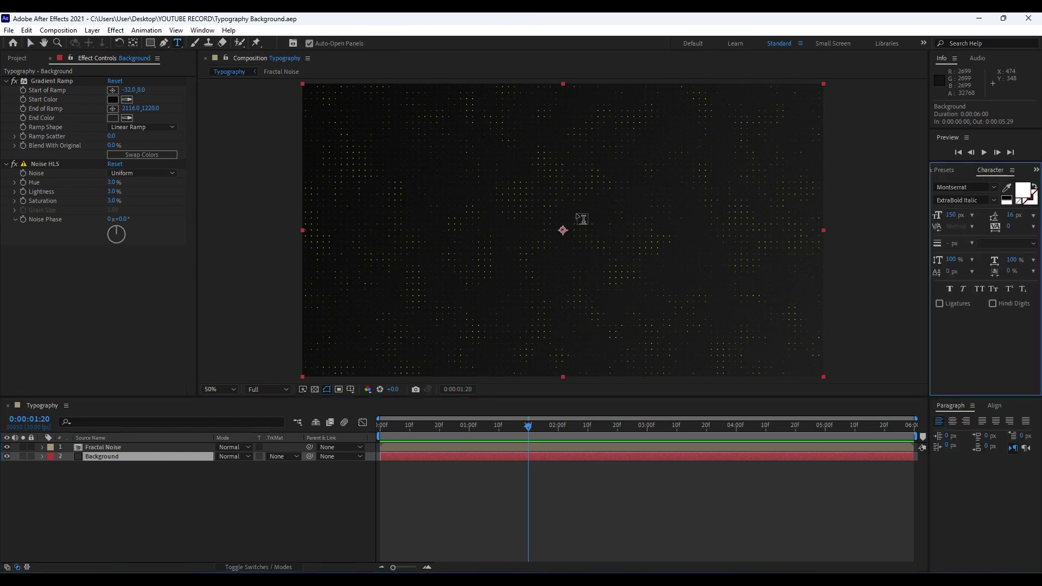
pyautogui.click(510, 227)
pyautogui.write('CREA')
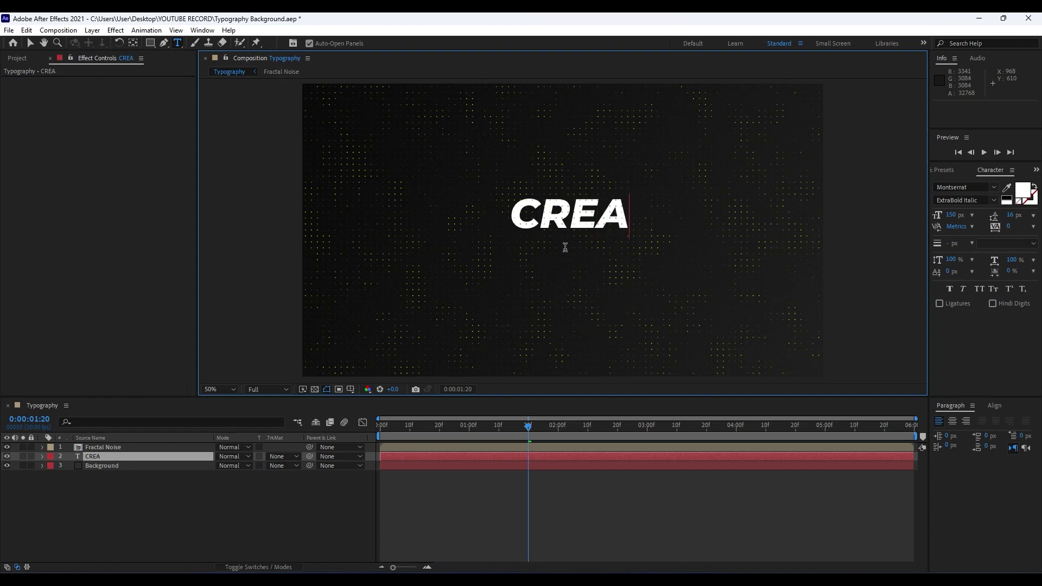
pyautogui.write('TIO')
pyautogui.press('BackSpace')
pyautogui.write('VE')
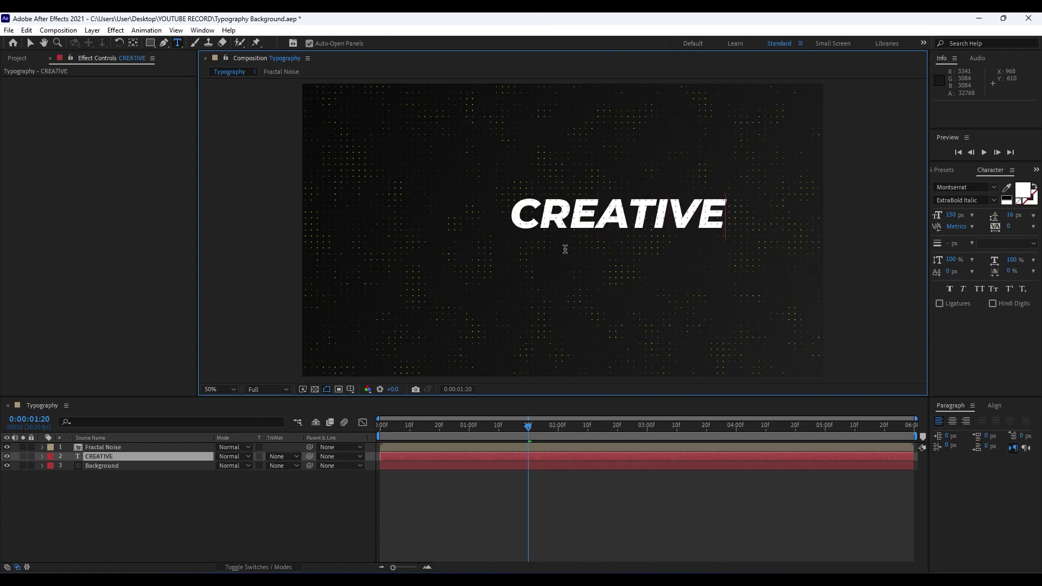
# Change the font style of the CREATIVE text to Black
pyautogui.click(112, 459)
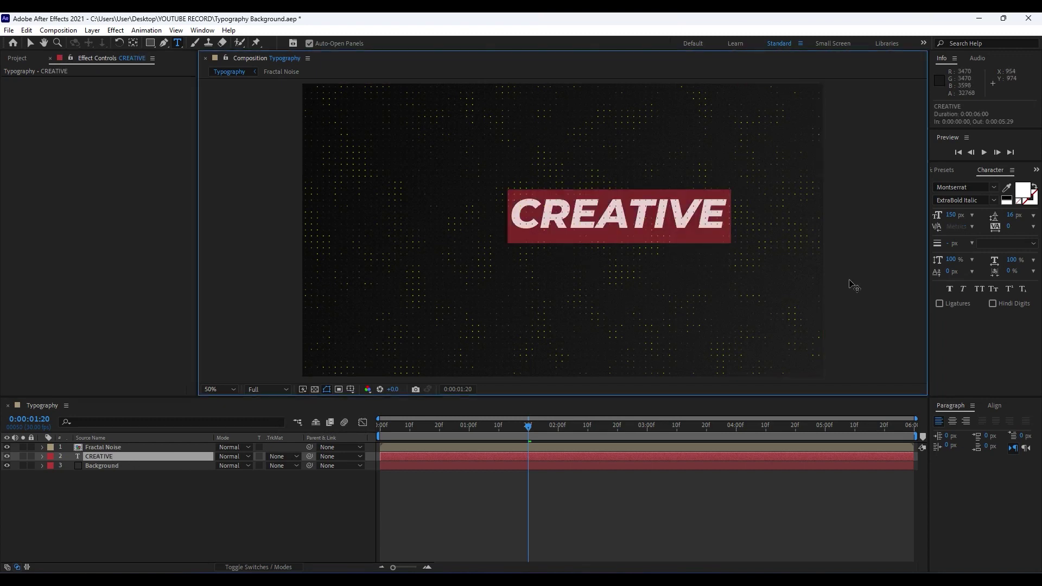
pyautogui.click(954, 201)
pyautogui.press('Down')
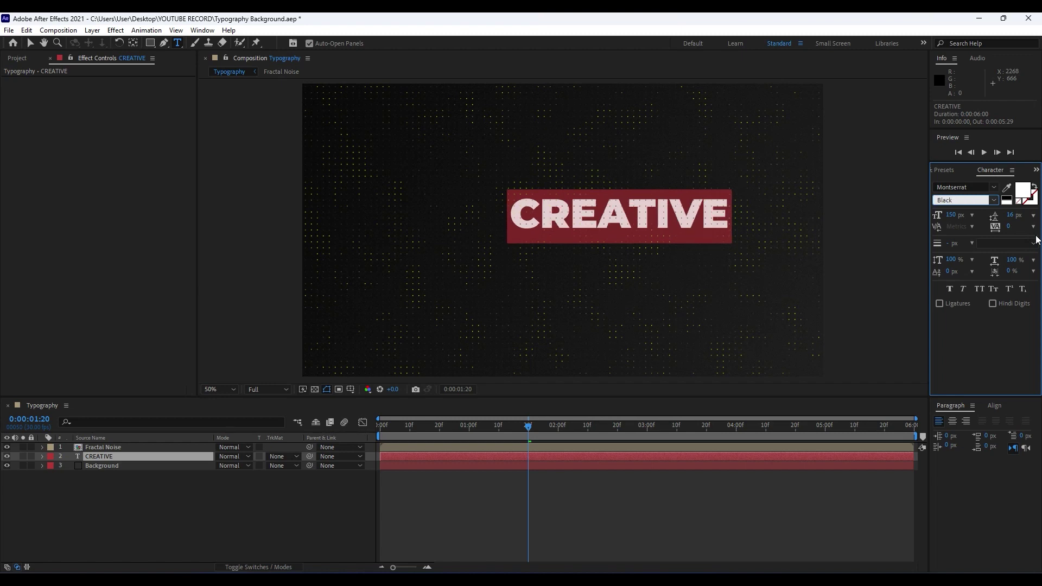
pyautogui.click(209, 506)
# Centre the CREATIVE layer horizontally and vertically in the composition
pyautogui.click(127, 457)
pyautogui.click(994, 405)
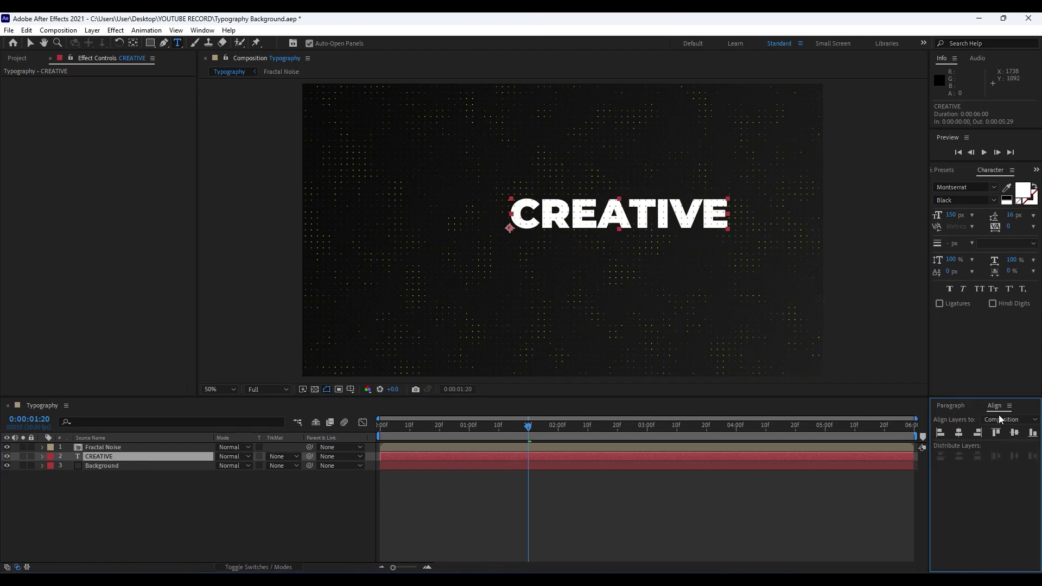
pyautogui.click(959, 433)
pyautogui.click(1019, 432)
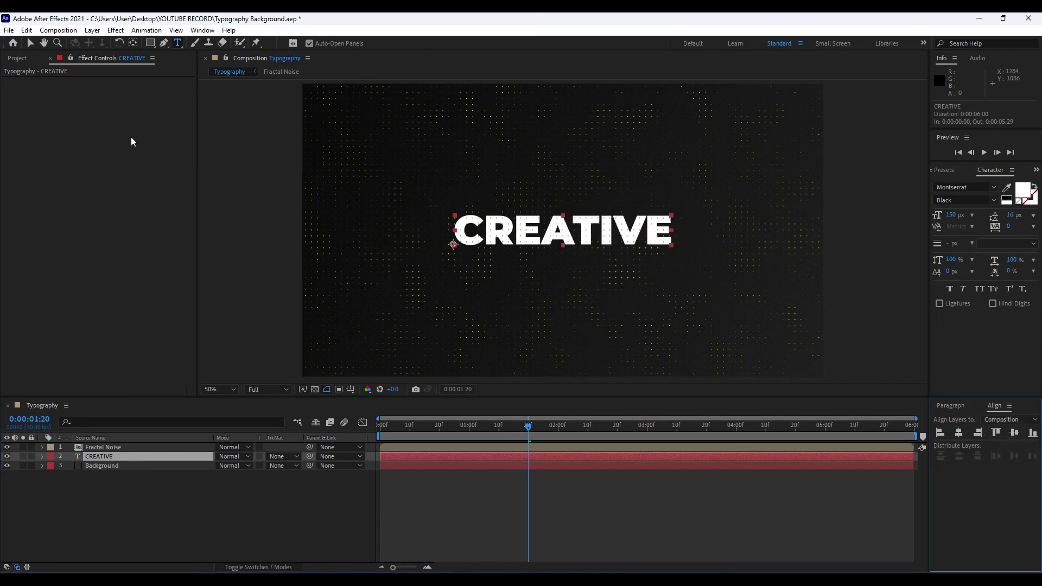
pyautogui.click(203, 30)
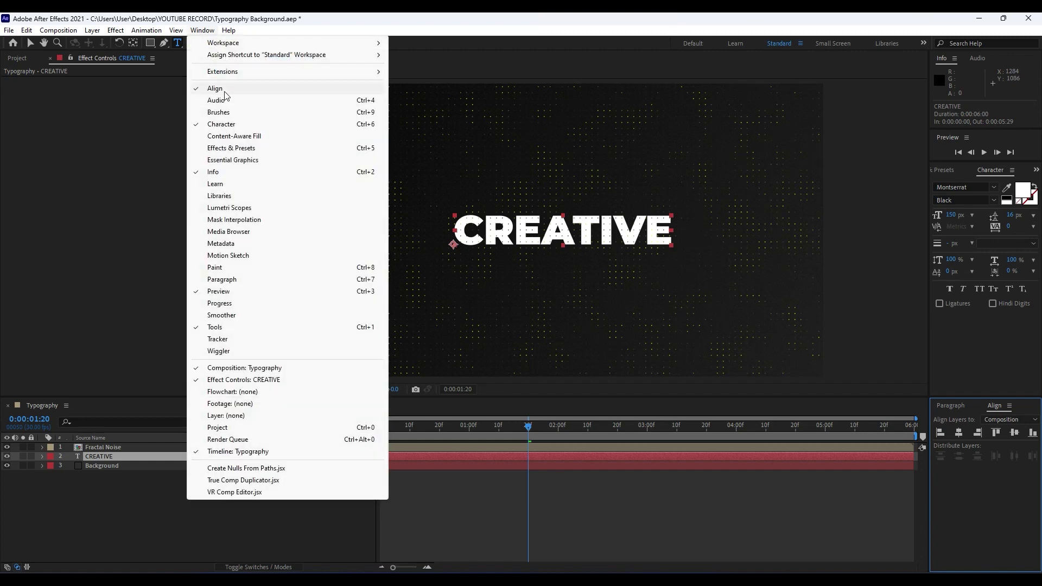
pyautogui.click(87, 526)
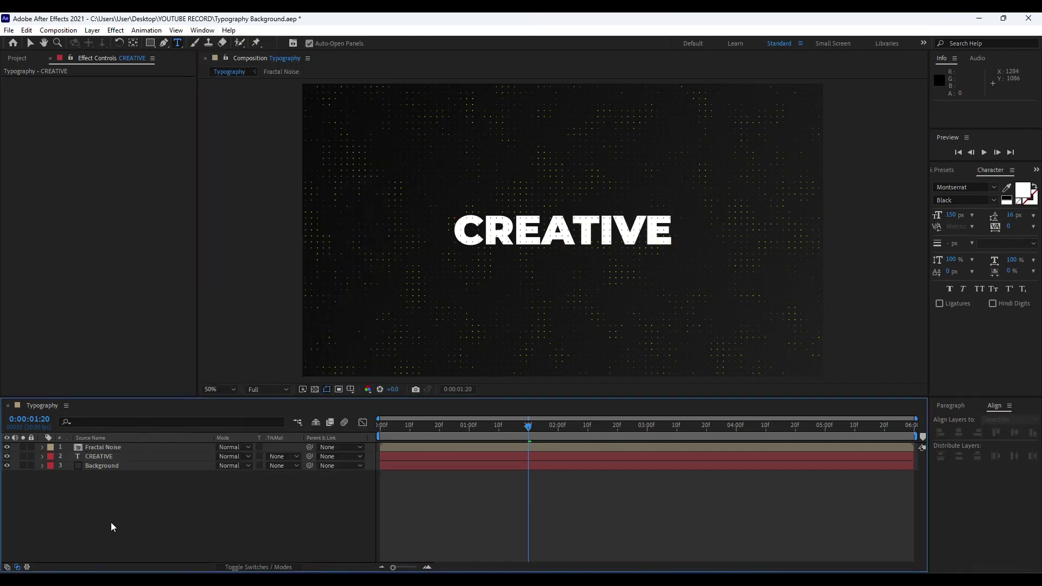
# Add a text animator with Position and Opacity properties to the CREATIVE layer
pyautogui.click(118, 457)
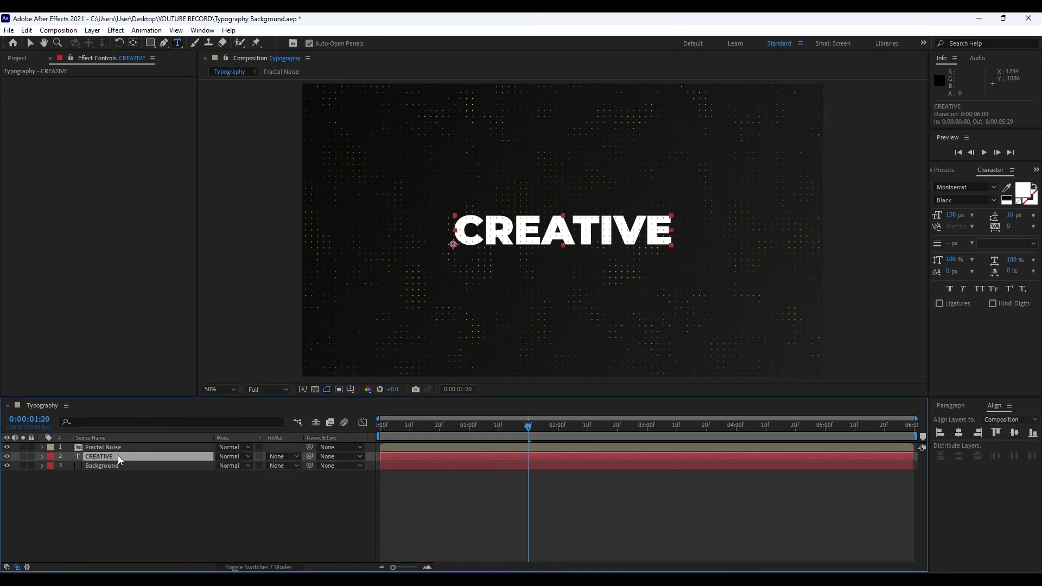
pyautogui.click(42, 458)
pyautogui.click(298, 465)
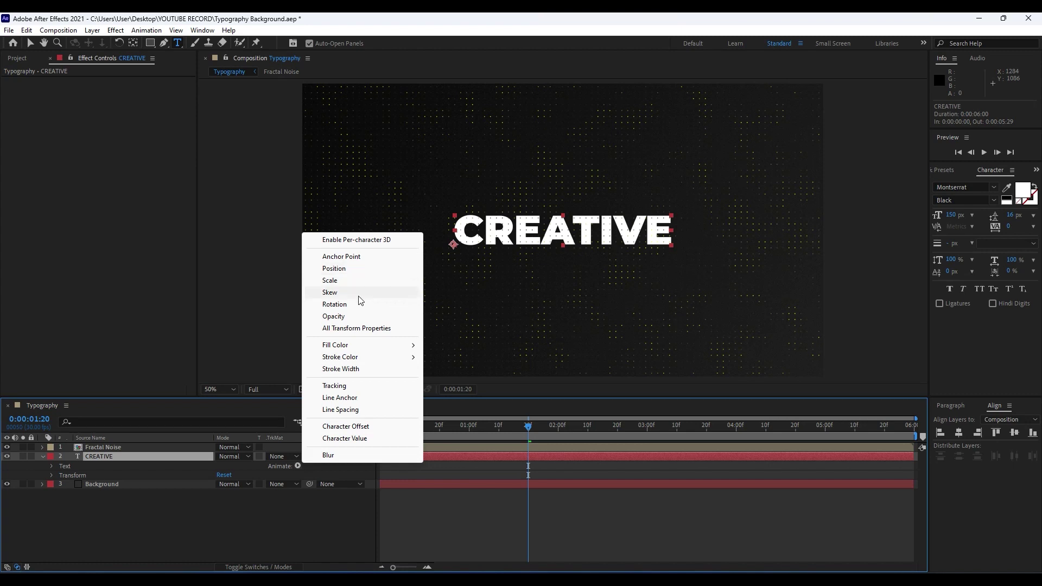
pyautogui.click(347, 269)
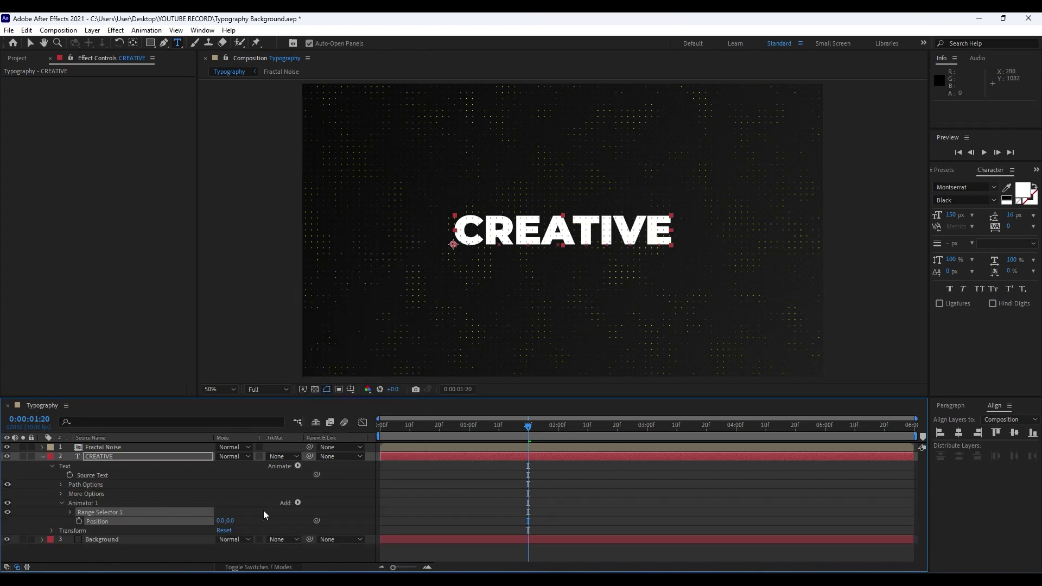
pyautogui.click(298, 504)
pyautogui.moveTo(320, 507)
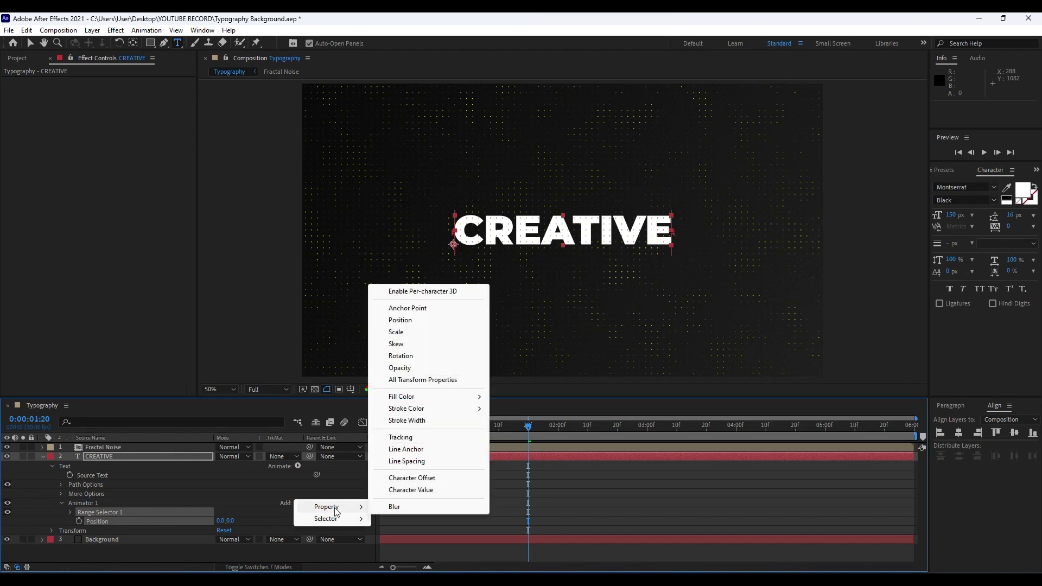
pyautogui.click(404, 368)
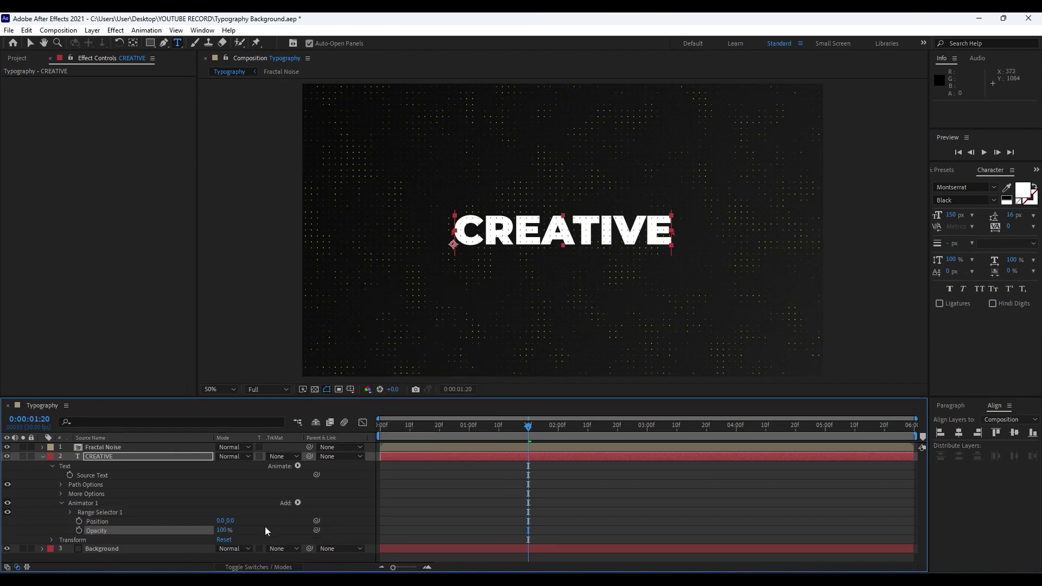
# Set the text animator's Position to 0, 130 and its Opacity to 0%
pyautogui.click(228, 521)
pyautogui.write('130')
pyautogui.click(189, 486)
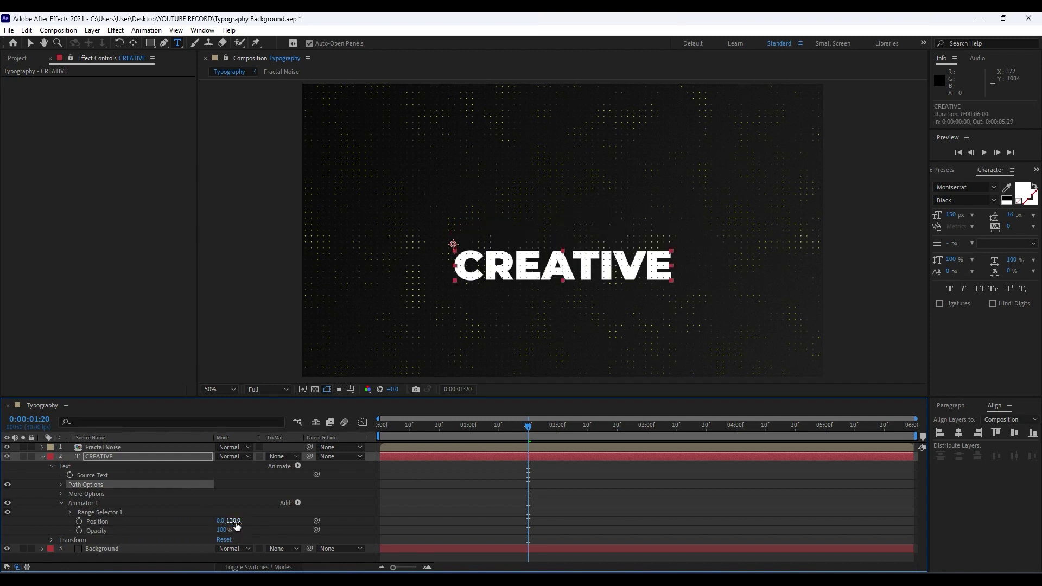
pyautogui.moveTo(223, 531); pyautogui.dragTo(145, 532)
# Add a keyframe for the Range Selector's Offset at 0:00:02:00 with a value of 100%
pyautogui.moveTo(541, 425)
pyautogui.mouseDown()
pyautogui.moveTo(449, 432)
pyautogui.moveTo(558, 425)
pyautogui.mouseUp()
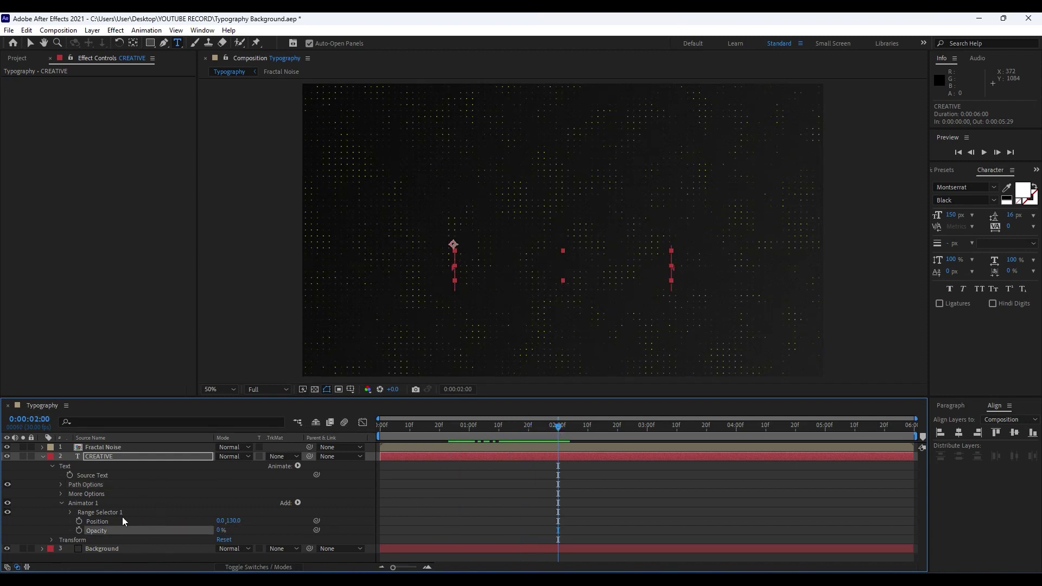
pyautogui.click(71, 513)
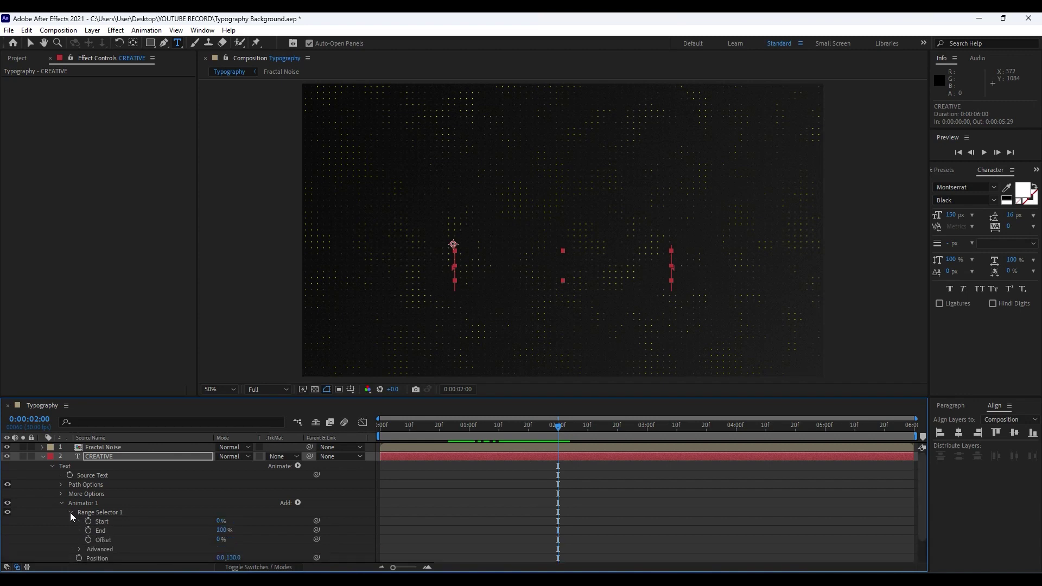
pyautogui.scroll(-1, 161, 494)
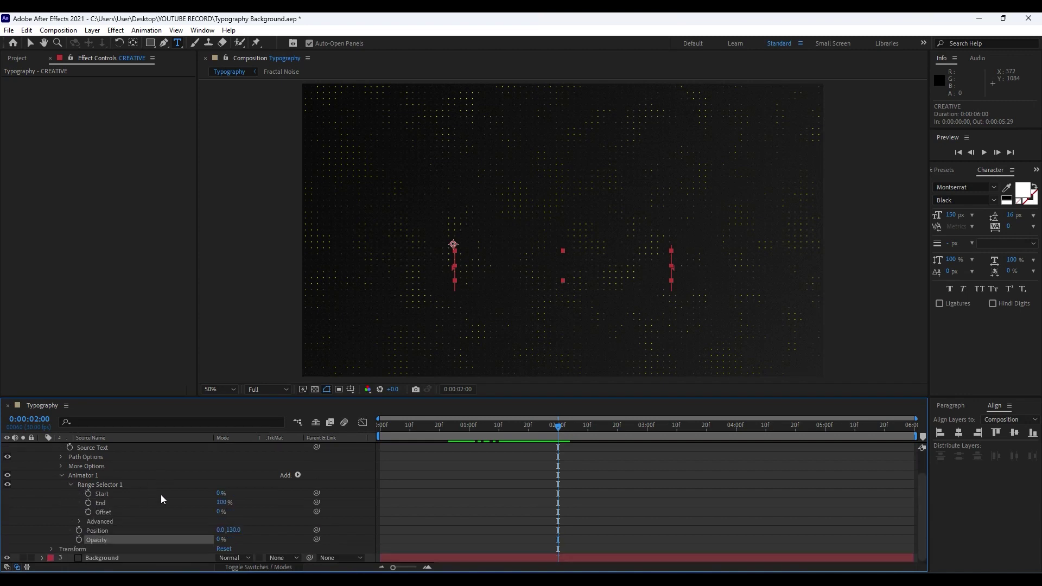
pyautogui.click(88, 512)
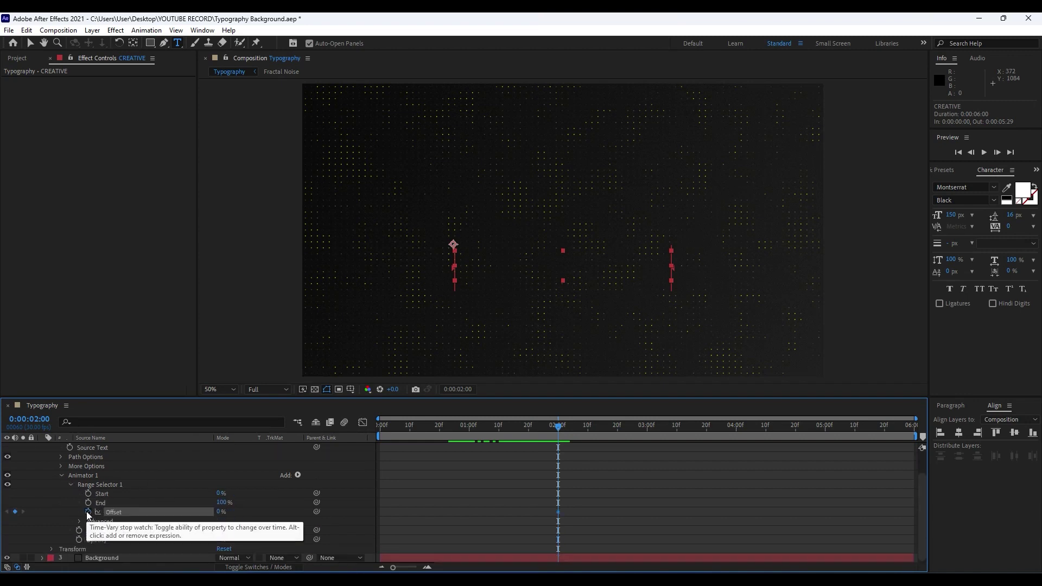
pyautogui.click(220, 511)
pyautogui.write('100')
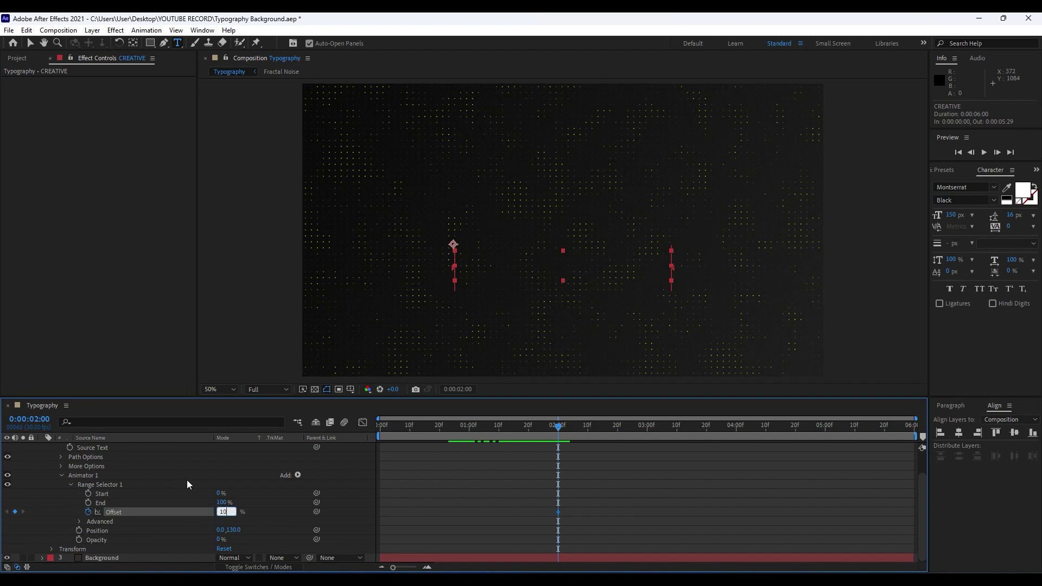
pyautogui.press('Return')
# Set the Range Selector's Offset to -100% at 0:00:00:00 and preview the text reveal
pyautogui.moveTo(546, 428); pyautogui.dragTo(352, 428)
pyautogui.click(221, 513)
pyautogui.write('-100')
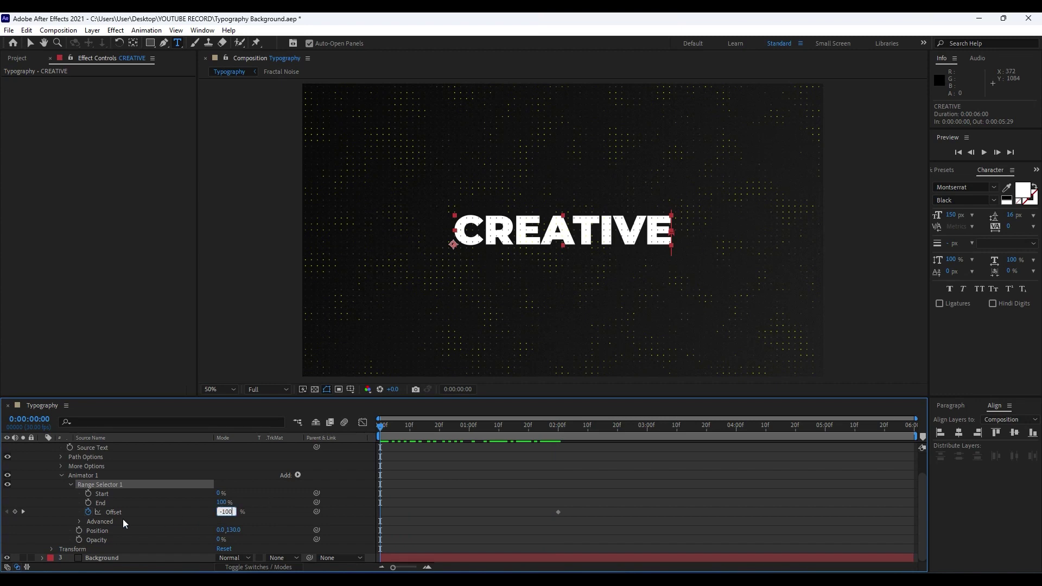
pyautogui.click(67, 510)
pyautogui.press('space')
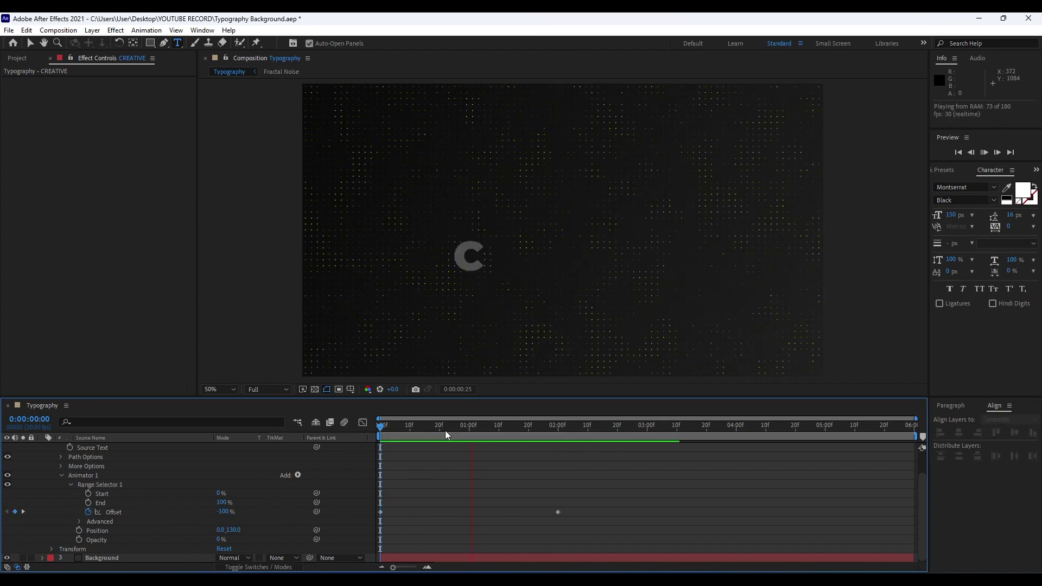
pyautogui.press('space')
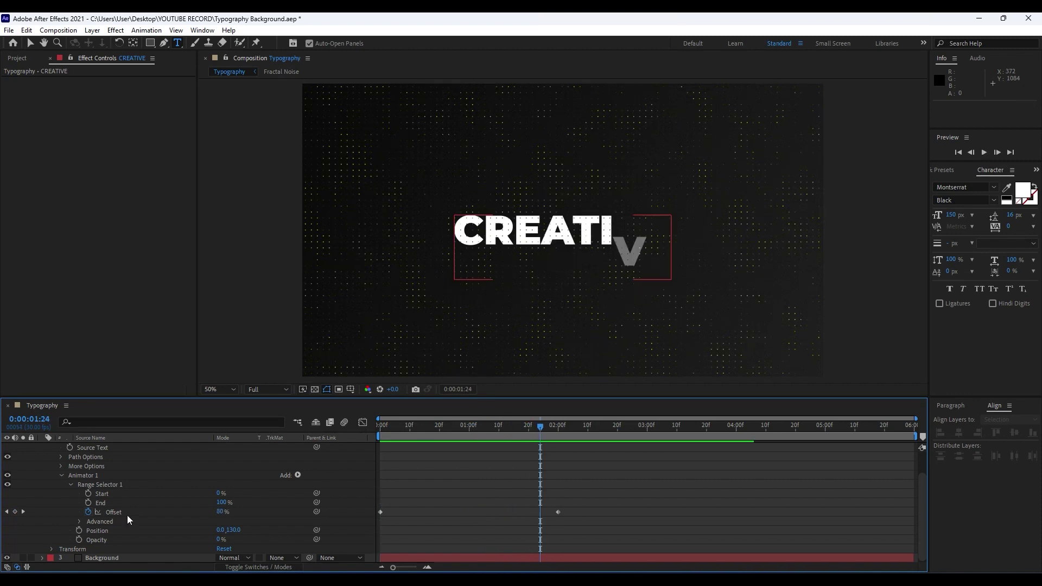
# Set the Range Selector's advanced Shape to Ramp Up, Ease High to 70% and Ease Low to 30%
pyautogui.click(79, 522)
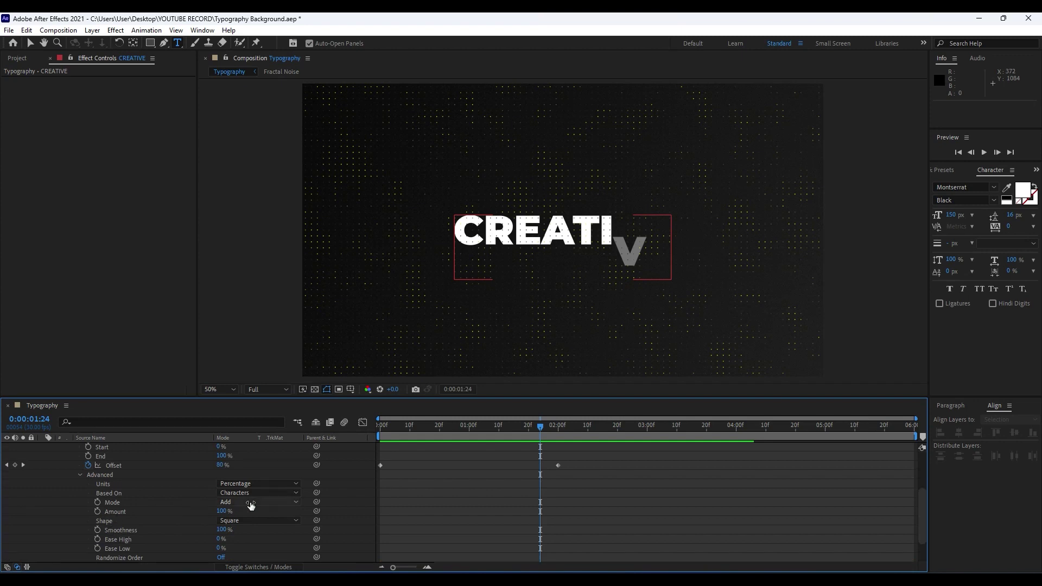
pyautogui.click(233, 520)
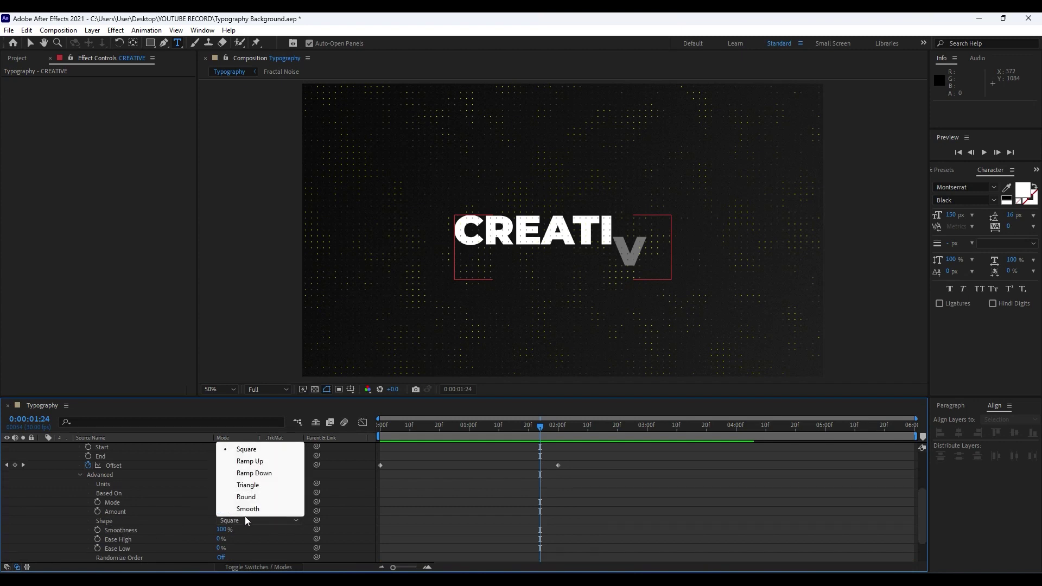
pyautogui.click(258, 461)
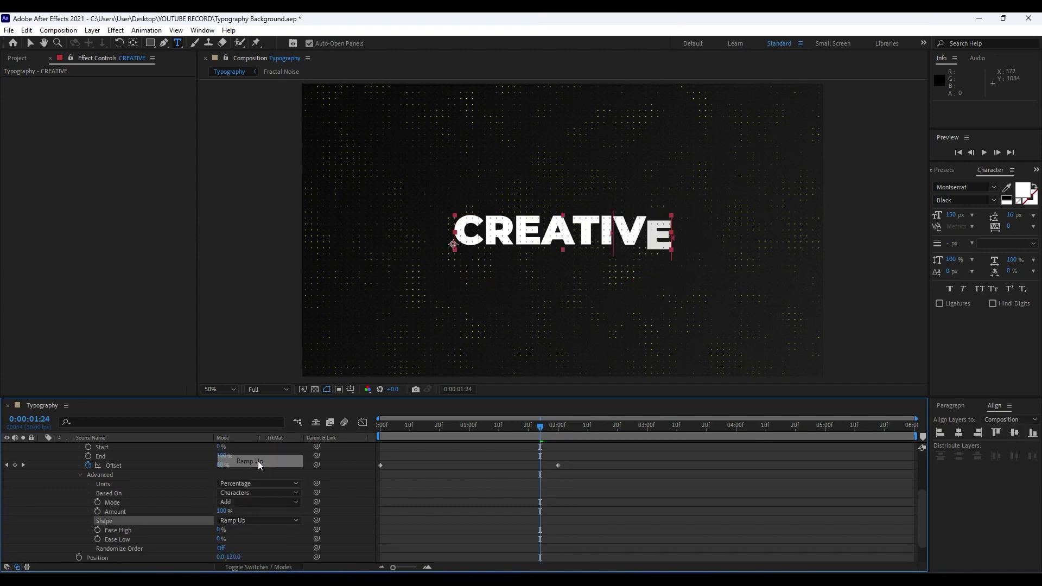
pyautogui.click(220, 530)
pyautogui.write('70')
pyautogui.press('Return')
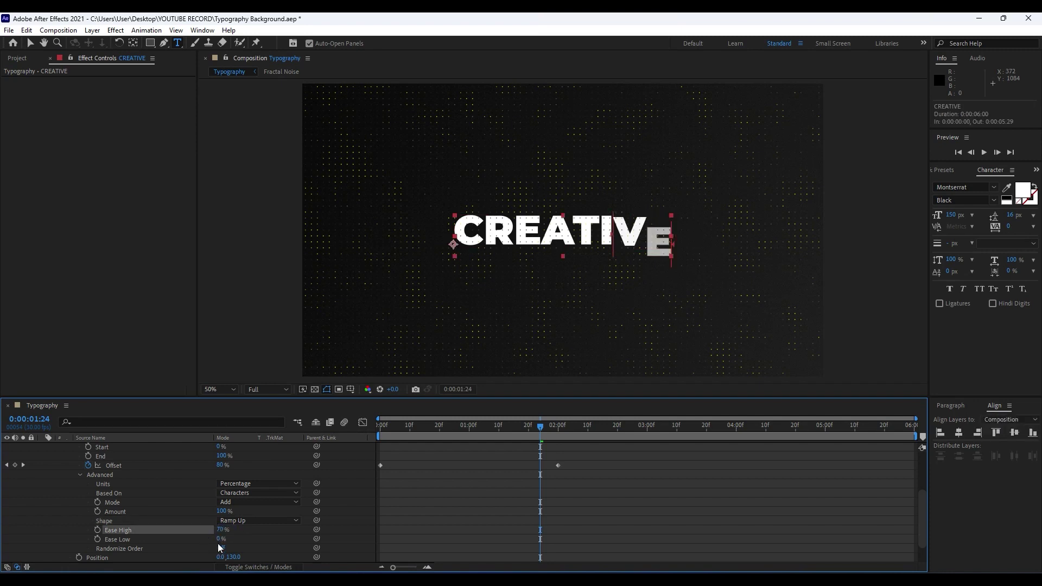
pyautogui.hotkey('ctrl', 'Down')
pyautogui.click(219, 512)
pyautogui.press('Return')
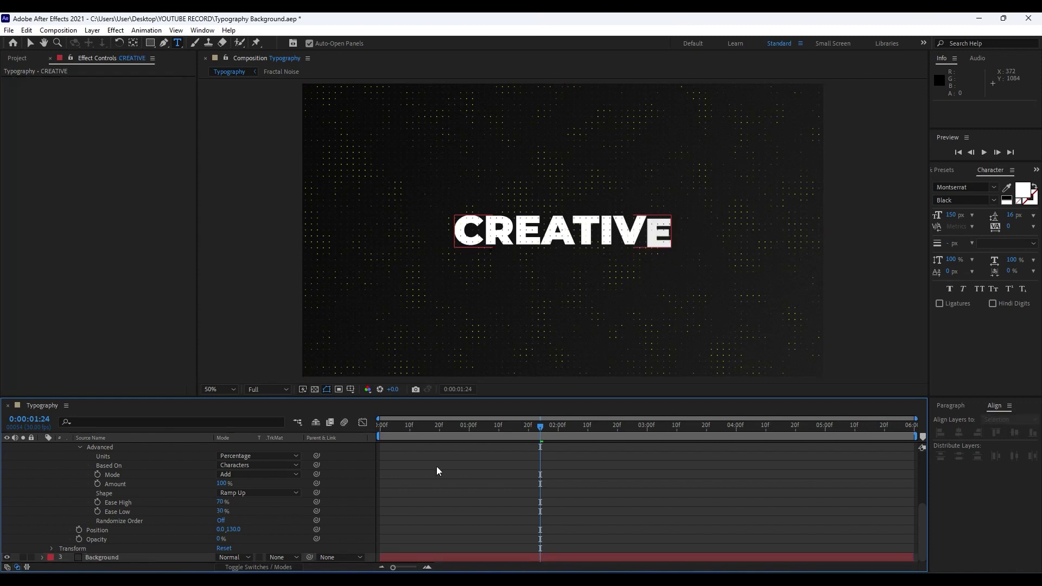
# Preview the CREATIVE text animation and move the current time to 0:00:01:01
pyautogui.press('space')
pyautogui.click(473, 427)
pyautogui.scroll(5, 92, 484)
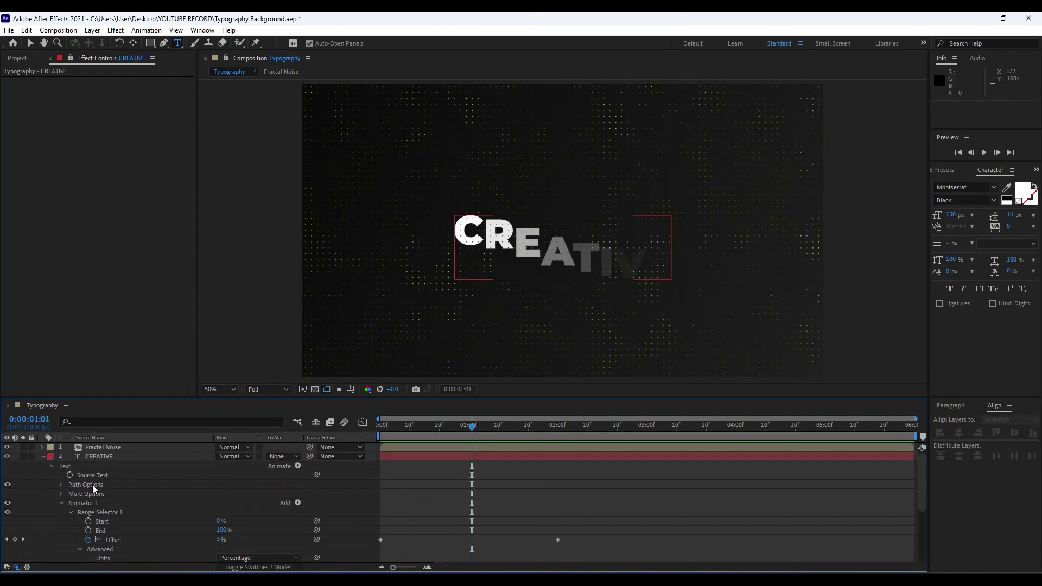
# Show only the CREATIVE layer's modified properties and apply Easy Ease to both Offset keyframes
pyautogui.click(103, 458)
pyautogui.press('u')
pyautogui.press('u')
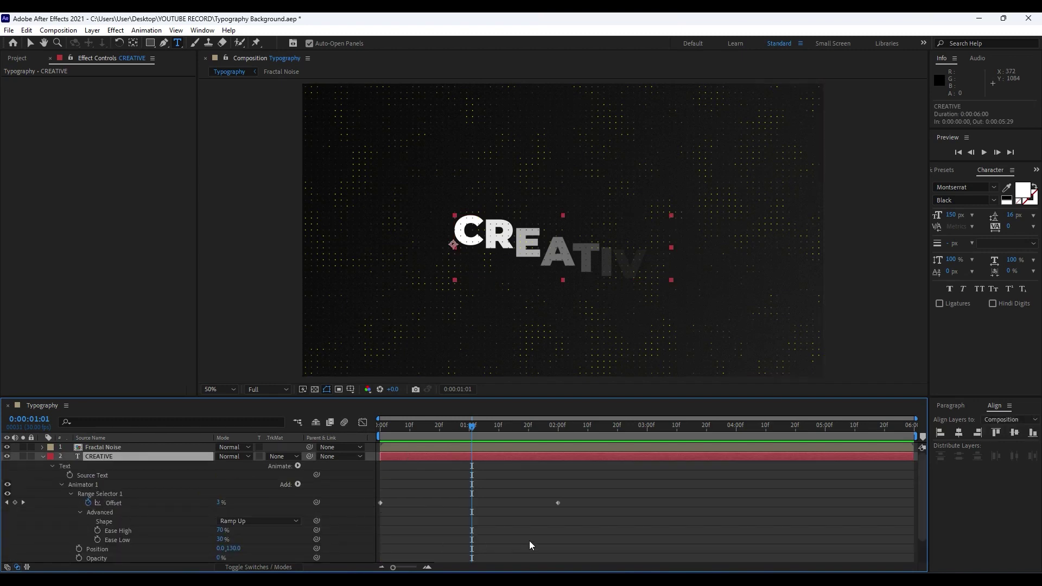
pyautogui.moveTo(635, 542); pyautogui.dragTo(347, 476)
pyautogui.press('F9')
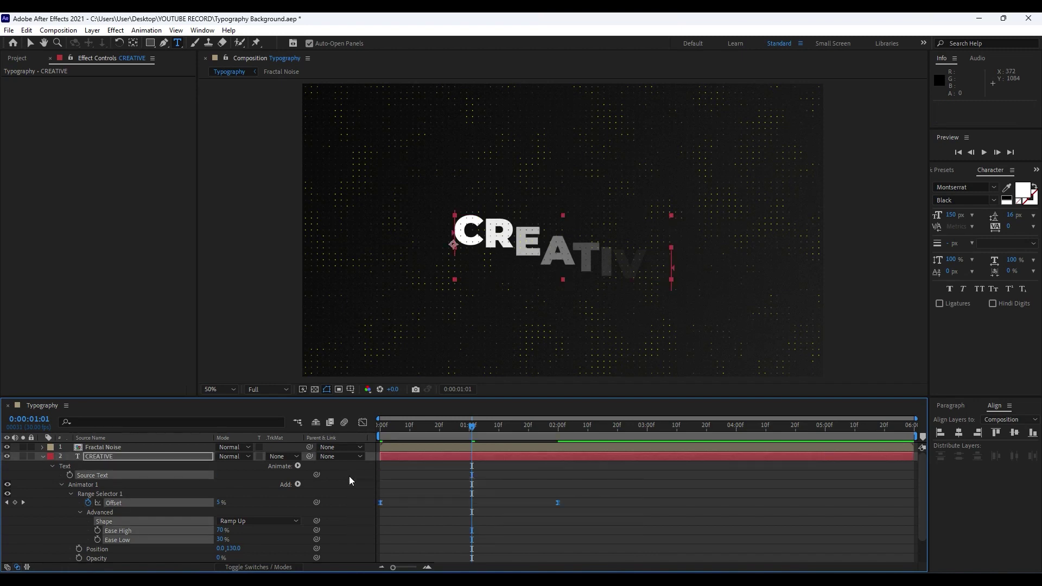
# In the Offset speed graph, raise the end keyframe's incoming influence to 100% and preview the animation
pyautogui.click(363, 422)
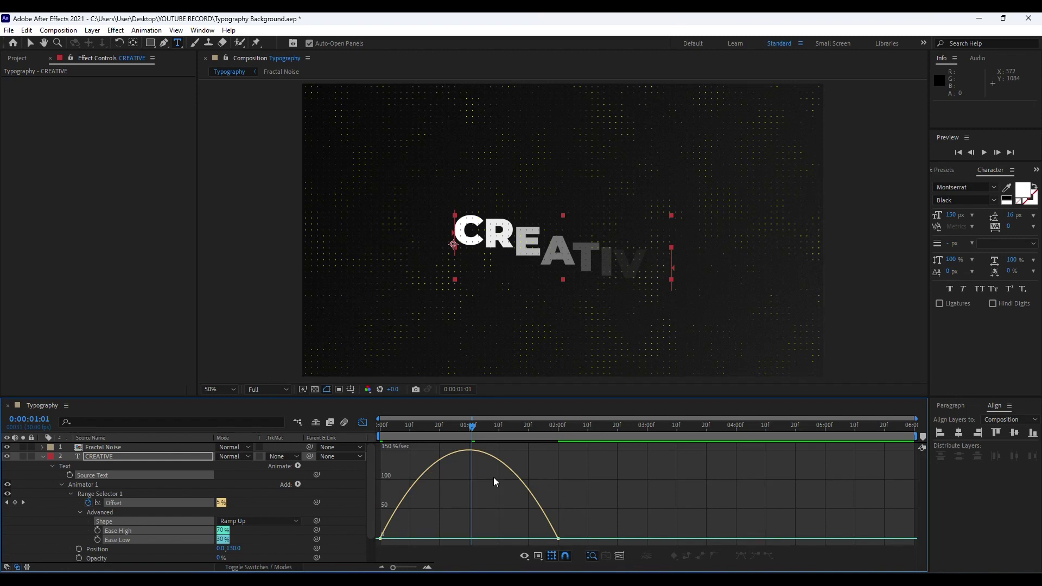
pyautogui.rightClick(578, 487)
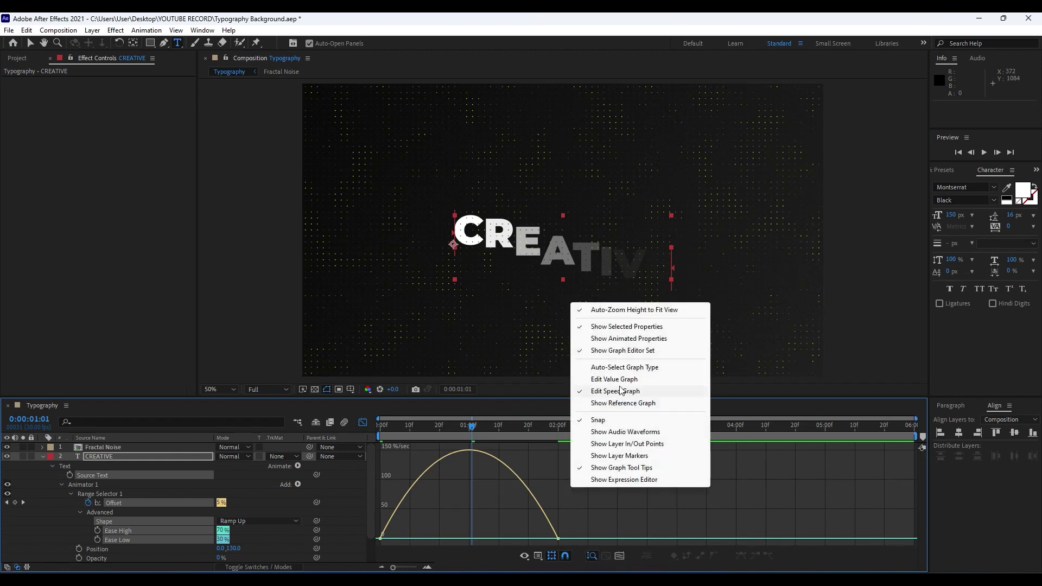
pyautogui.click(577, 512)
pyautogui.moveTo(596, 505); pyautogui.dragTo(445, 539)
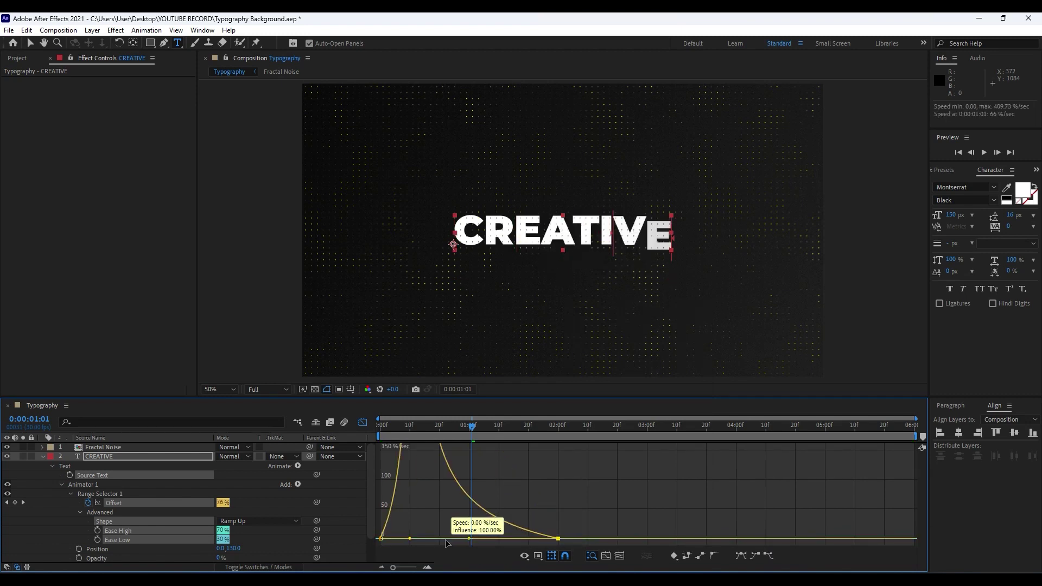
pyautogui.press('space')
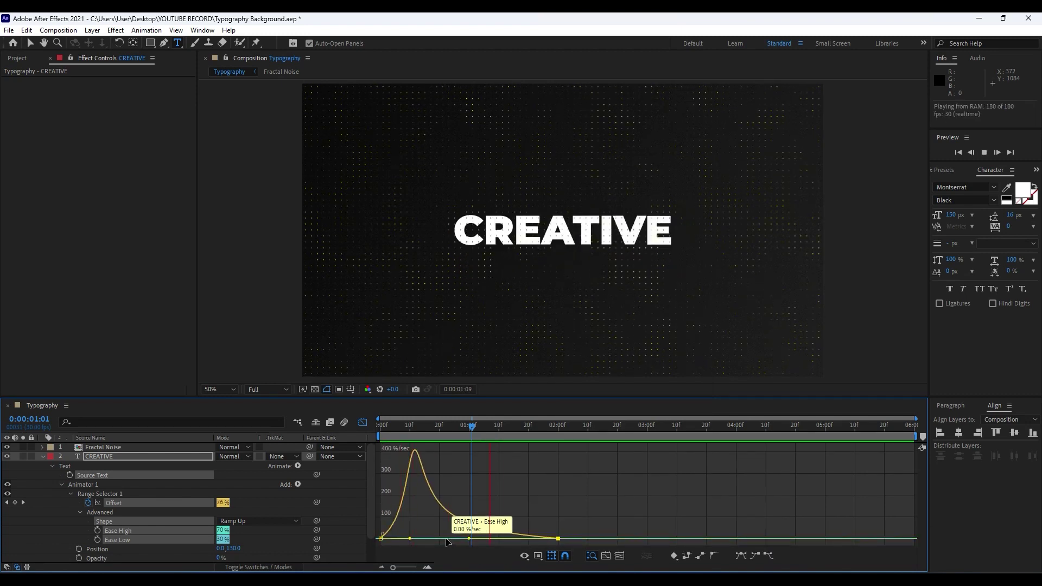
# Preview the eased CREATIVE animation from the start of the composition and move the current time to 0:00:01:14
pyautogui.click(379, 431)
pyautogui.press('space')
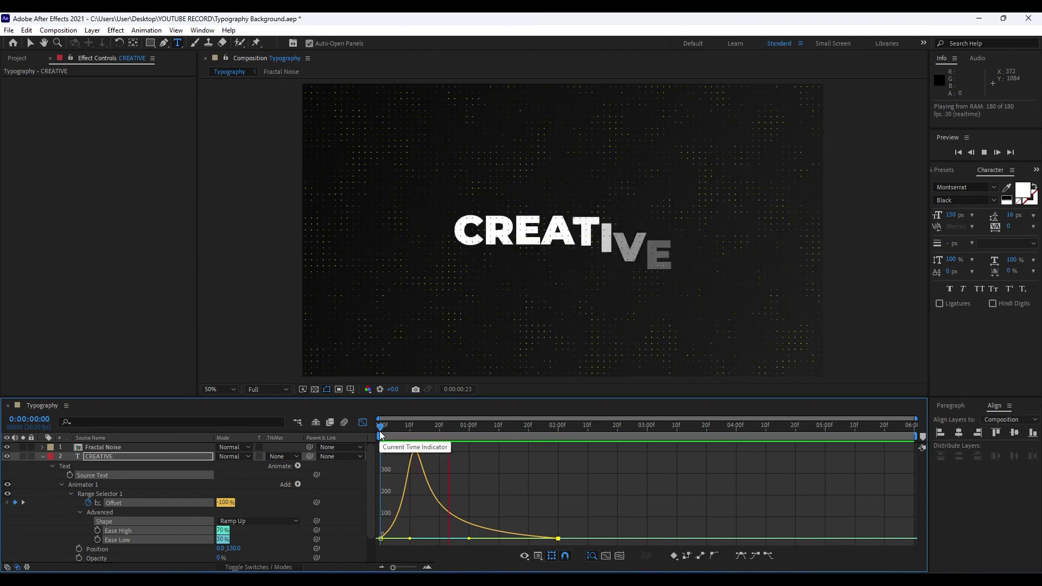
pyautogui.press('space')
pyautogui.click(510, 436)
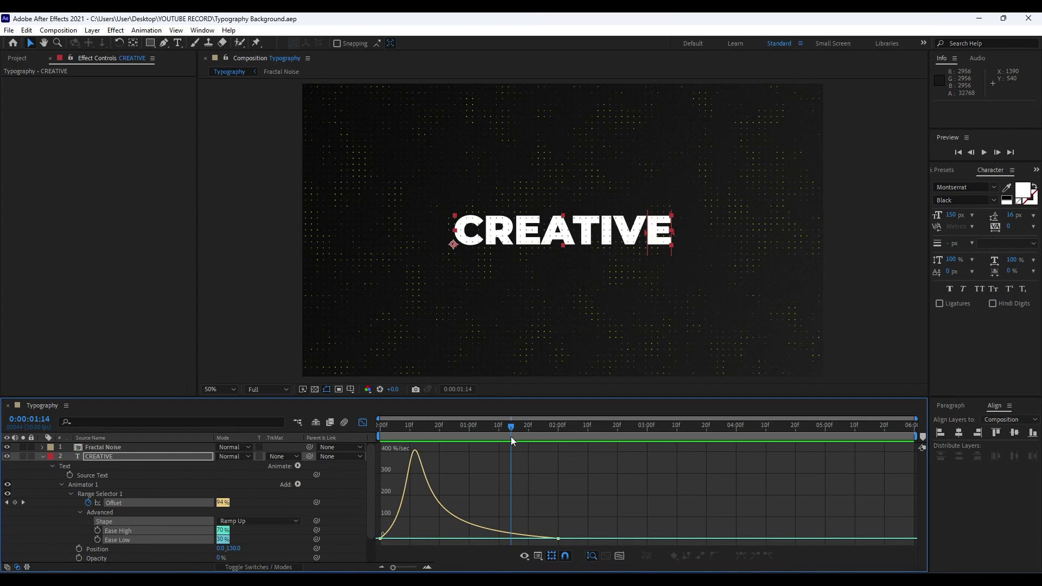
# Collapse the CREATIVE layer's properties and return the timeline from the graph editor to layer bars
pyautogui.click(45, 457)
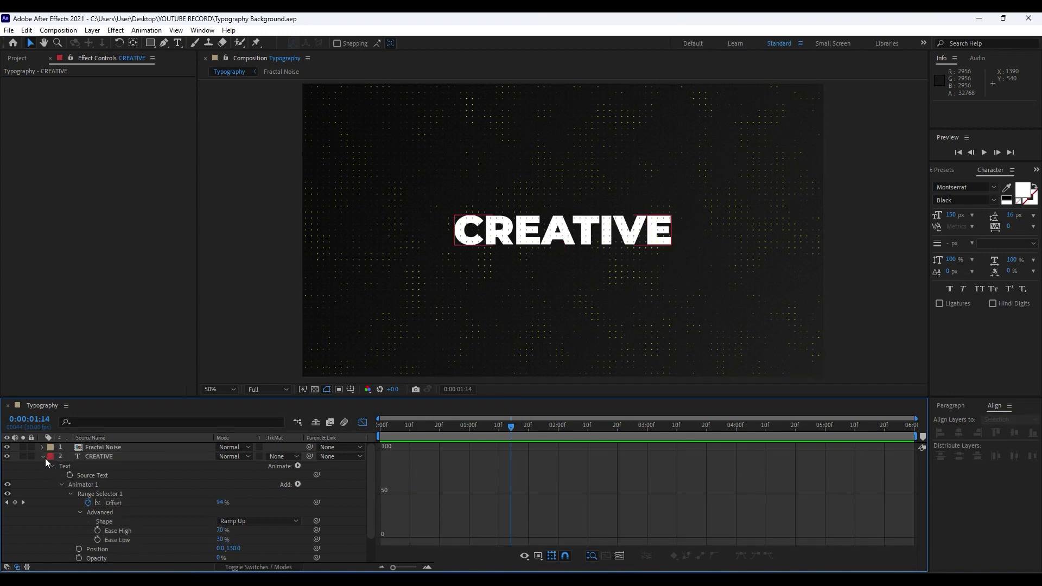
pyautogui.click(43, 457)
pyautogui.click(50, 58)
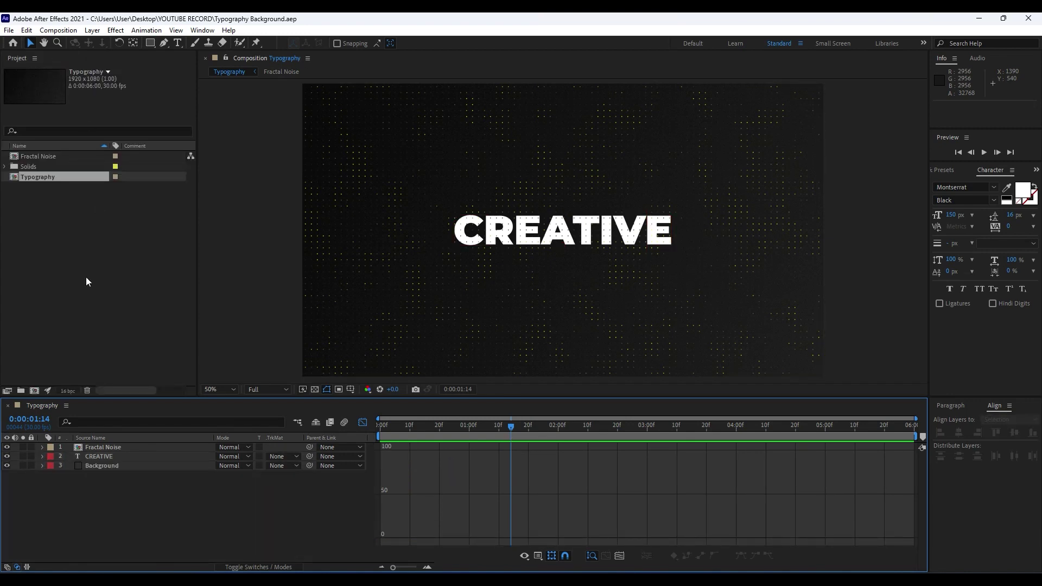
pyautogui.click(361, 423)
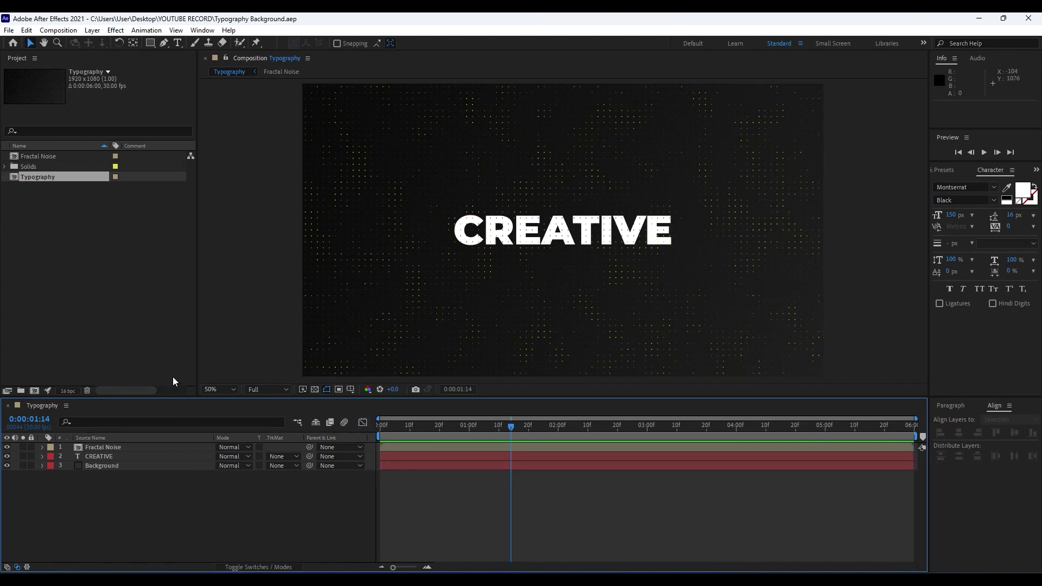
# Draw a straight diagonal line across the composition's upper-left corner with the Pen tool, placing both endpoints outside the frame
pyautogui.click(164, 42)
pyautogui.press(',')
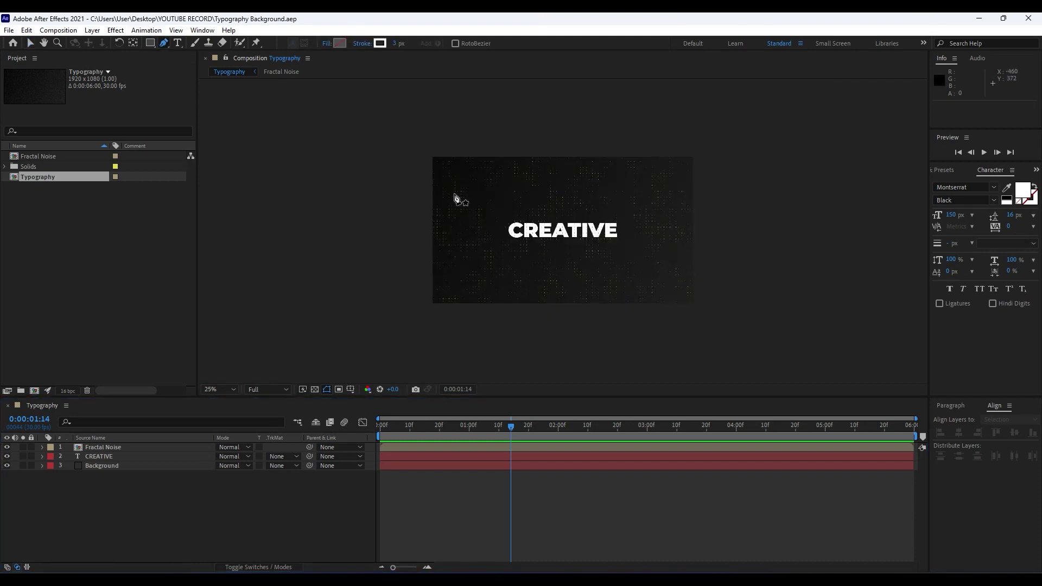
pyautogui.click(497, 145)
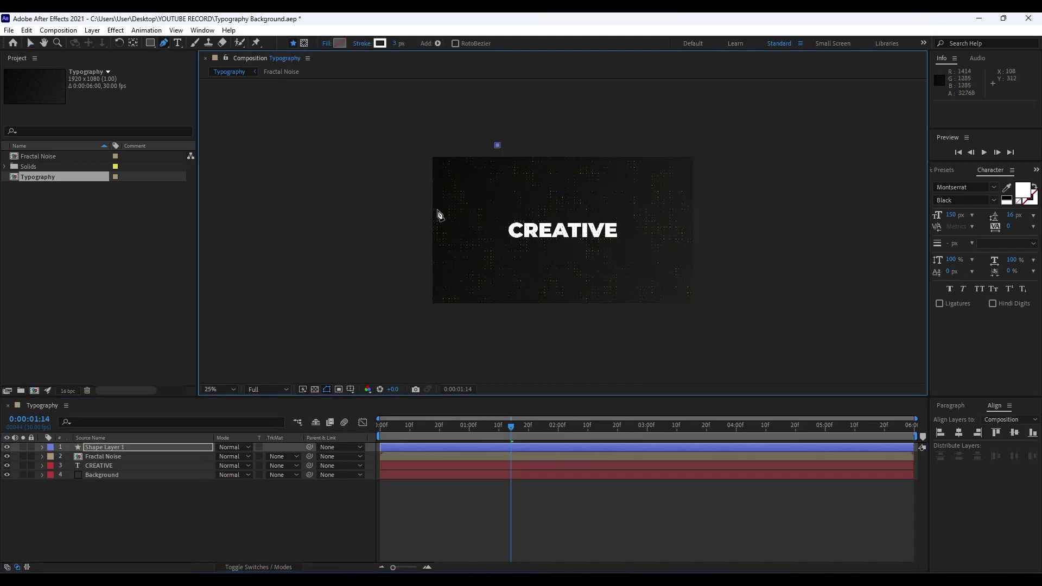
pyautogui.click(405, 214)
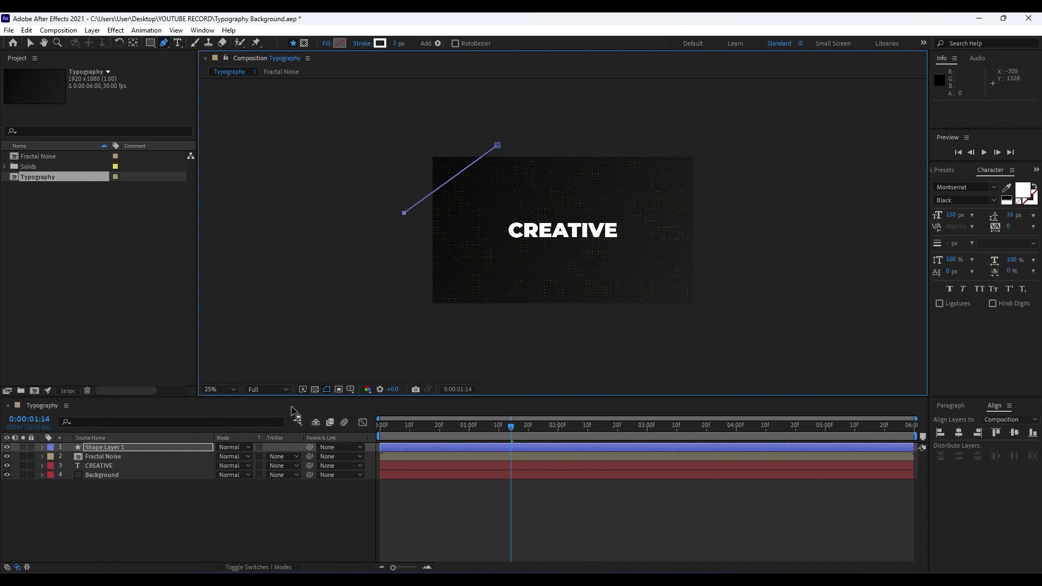
pyautogui.click(121, 511)
# Add Wiggle Paths to the corner line's shape layer
pyautogui.click(42, 448)
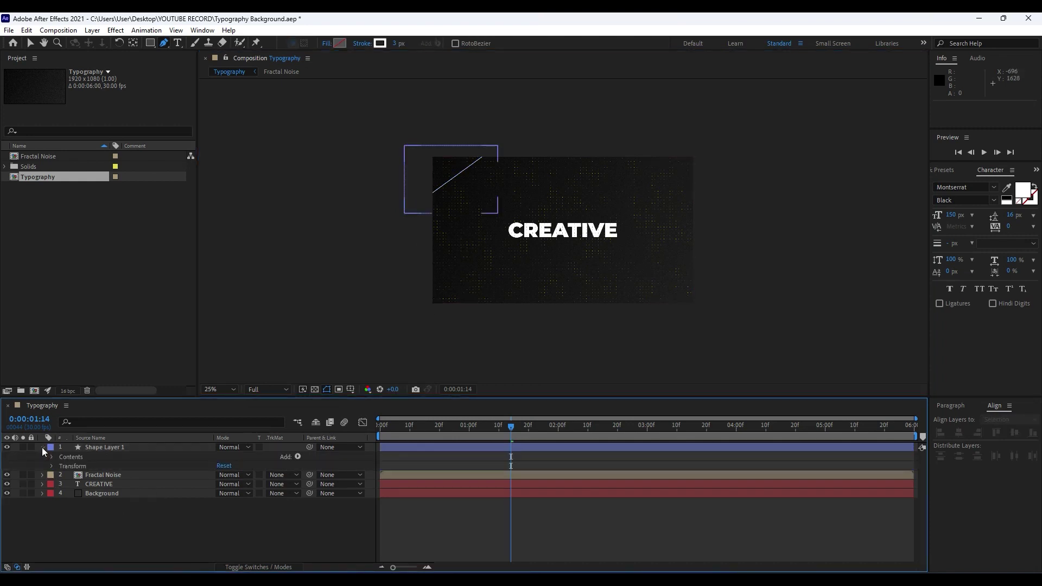
pyautogui.click(297, 457)
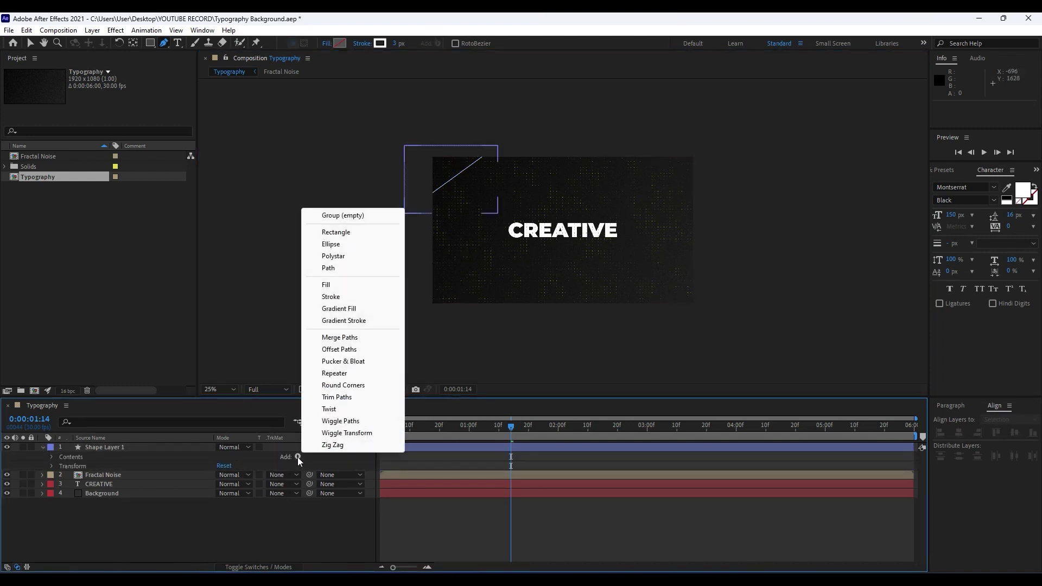
pyautogui.click(337, 422)
pyautogui.click(128, 532)
# Duplicate the wiggling corner line and move the copy to the composition's lower-right corner, at about position 2548, 1328
pyautogui.click(118, 451)
pyautogui.hotkey('ctrl', 'd')
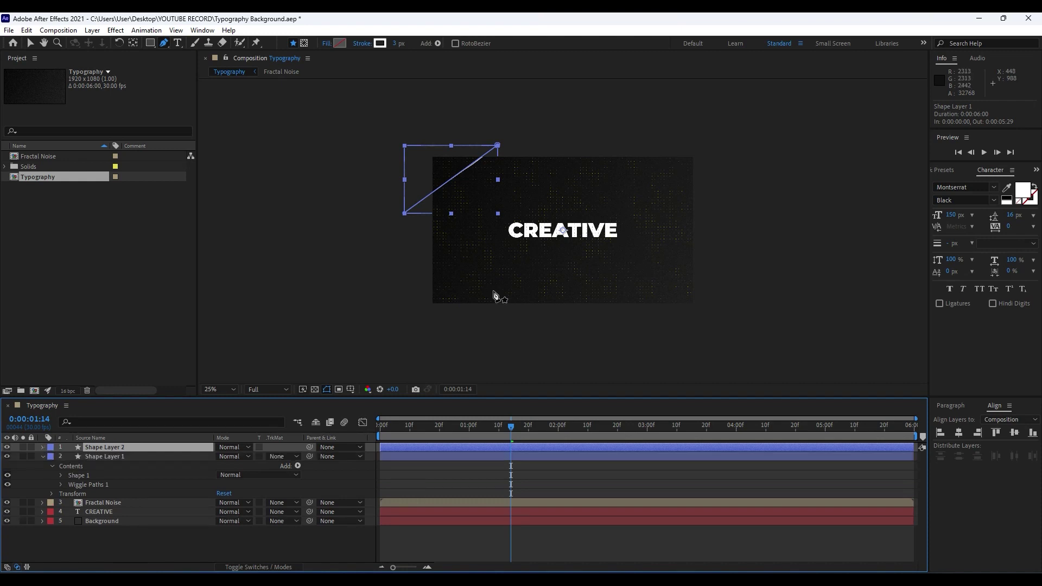
pyautogui.press('v')
pyautogui.moveTo(474, 209); pyautogui.dragTo(690, 318)
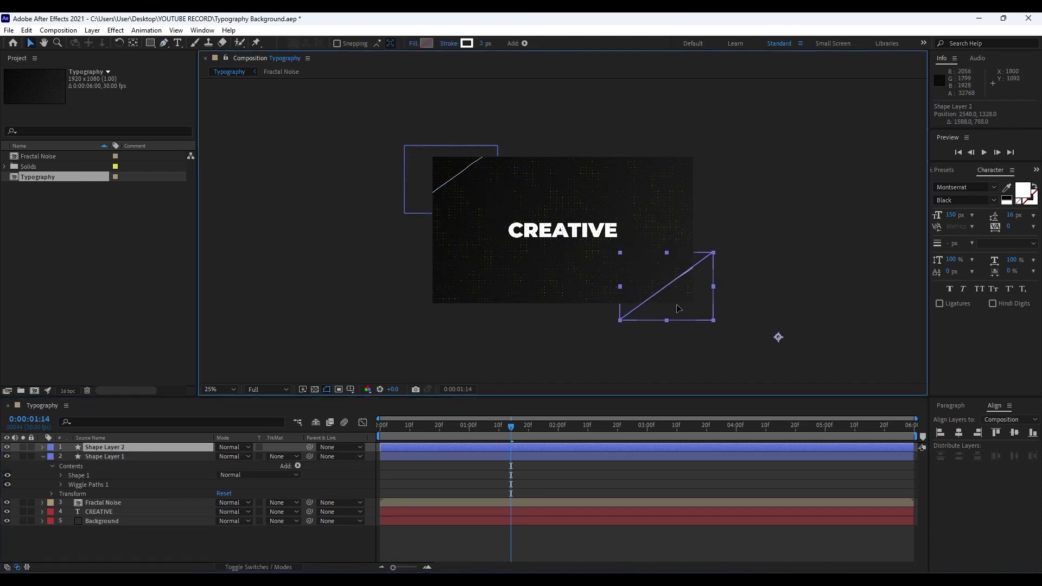
pyautogui.click(43, 456)
pyautogui.click(94, 521)
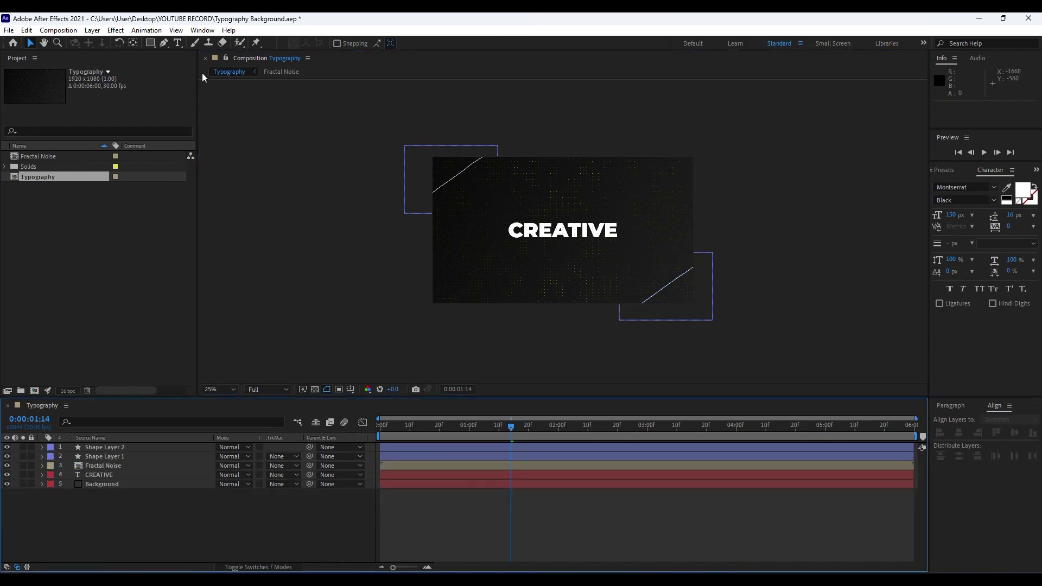
# Draw a long diagonal line with the Pen tool from beyond the frame's upper-right corner to beyond its lower-left corner
pyautogui.click(164, 43)
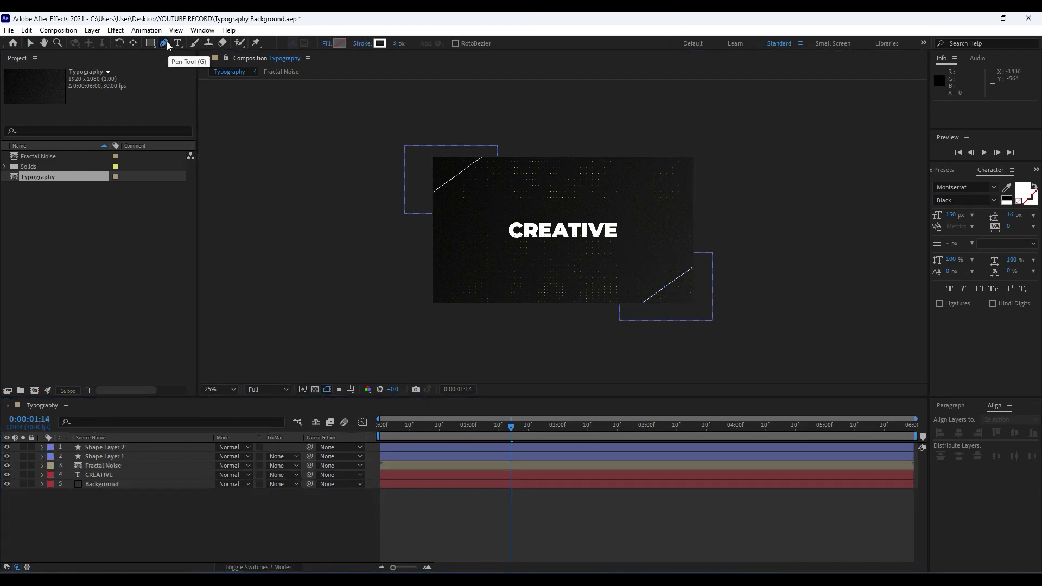
pyautogui.click(711, 143)
pyautogui.click(413, 318)
pyautogui.click(230, 546)
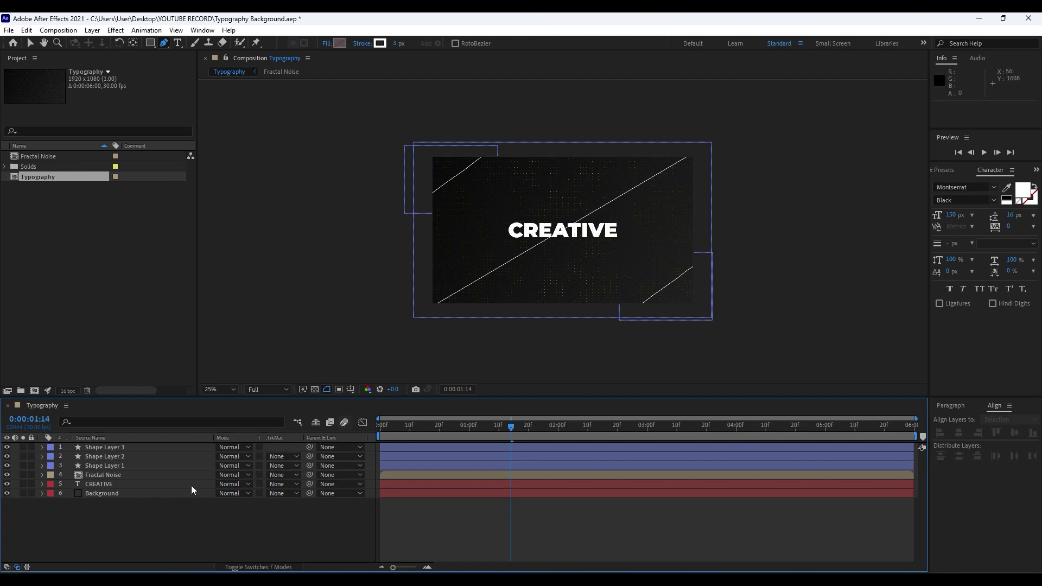
# Add Wiggle Paths to the long diagonal line's shape layer
pyautogui.click(42, 448)
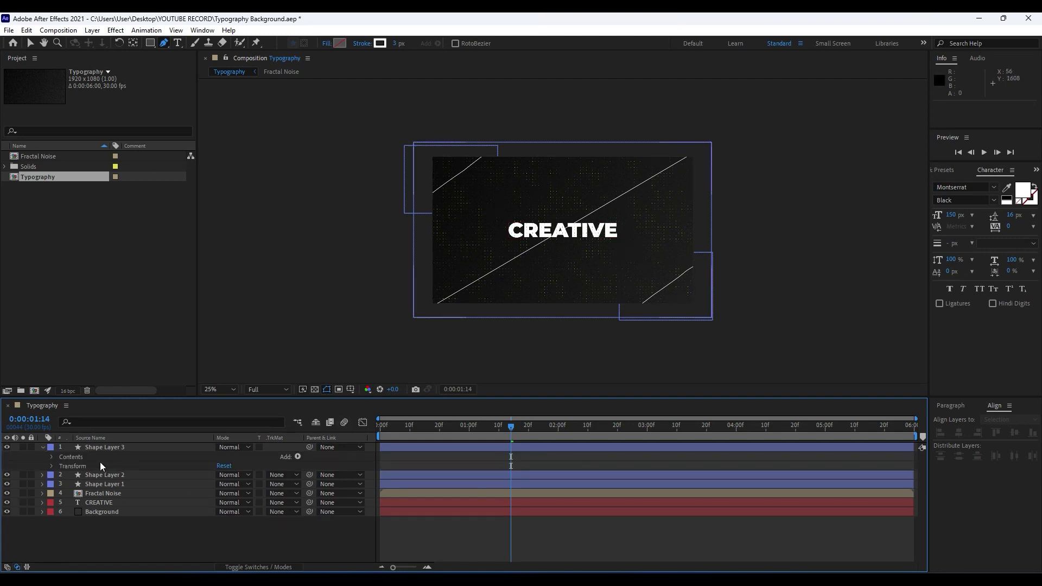
pyautogui.click(298, 457)
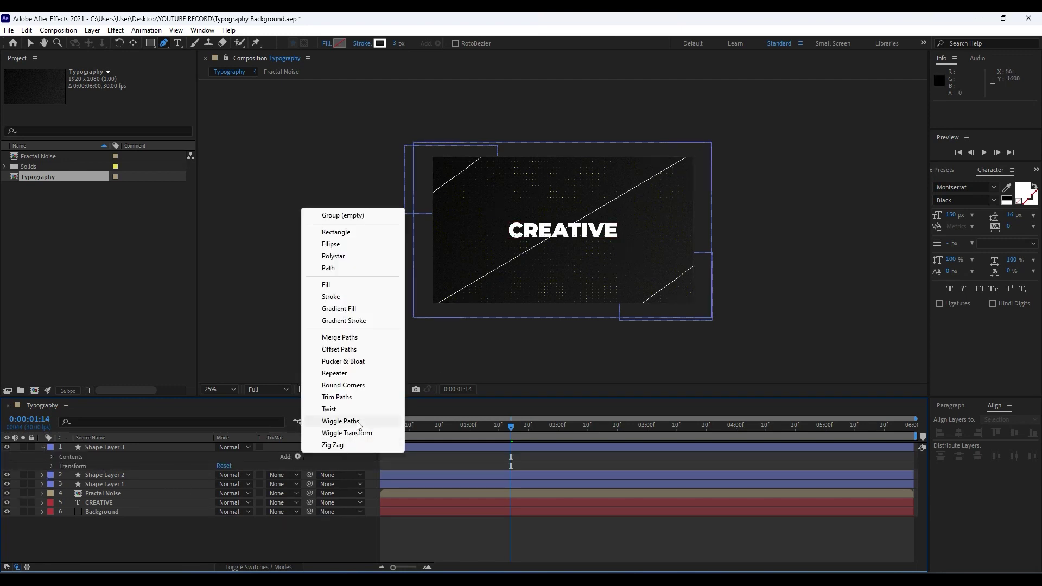
pyautogui.click(340, 421)
# Preview the wiggling lines at 50% magnification, then move the current time to 0:00:01:06 and collapse the long line's layer
pyautogui.press('space')
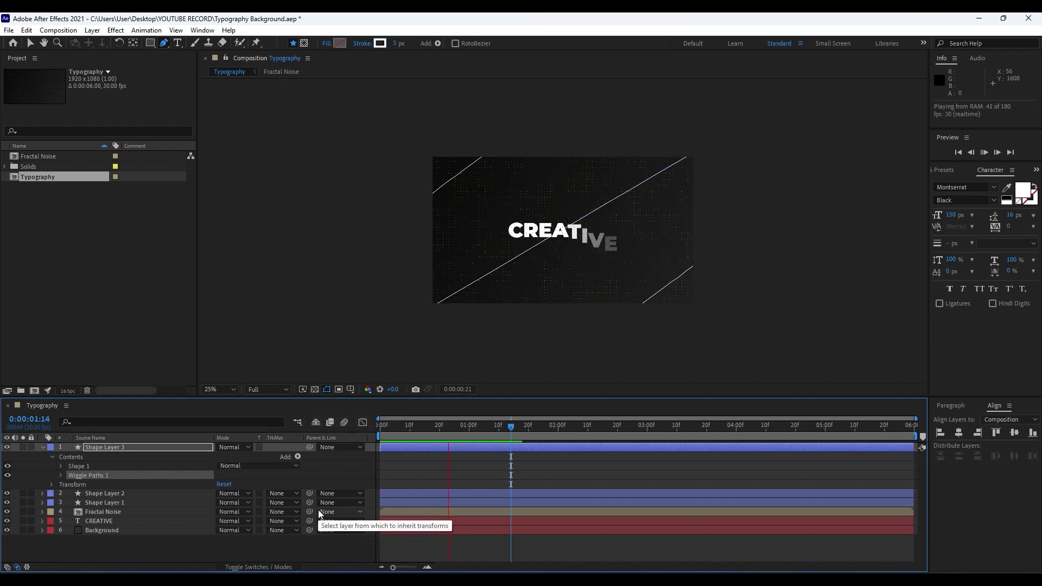
pyautogui.press('.')
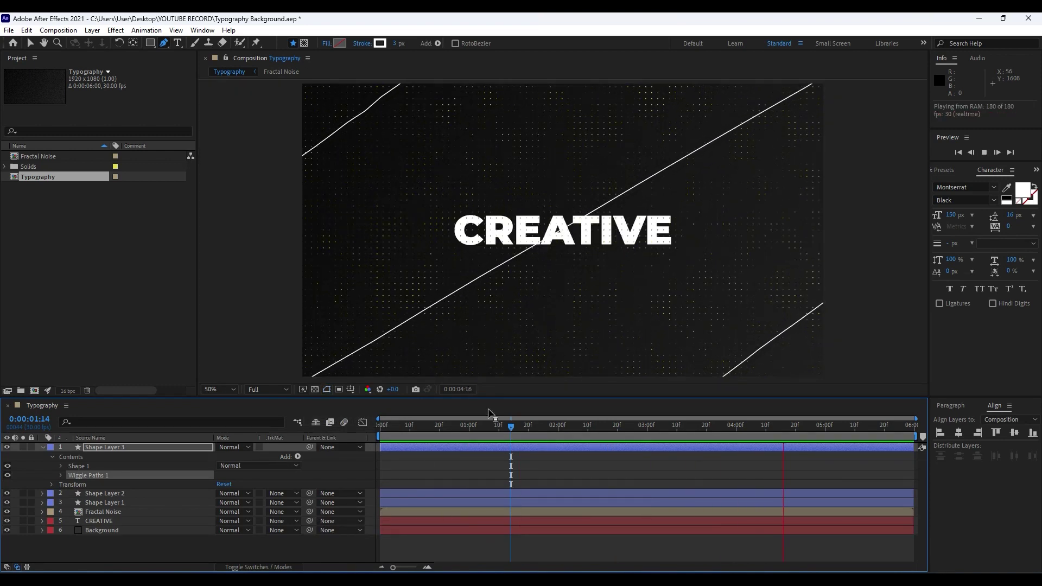
pyautogui.click(487, 432)
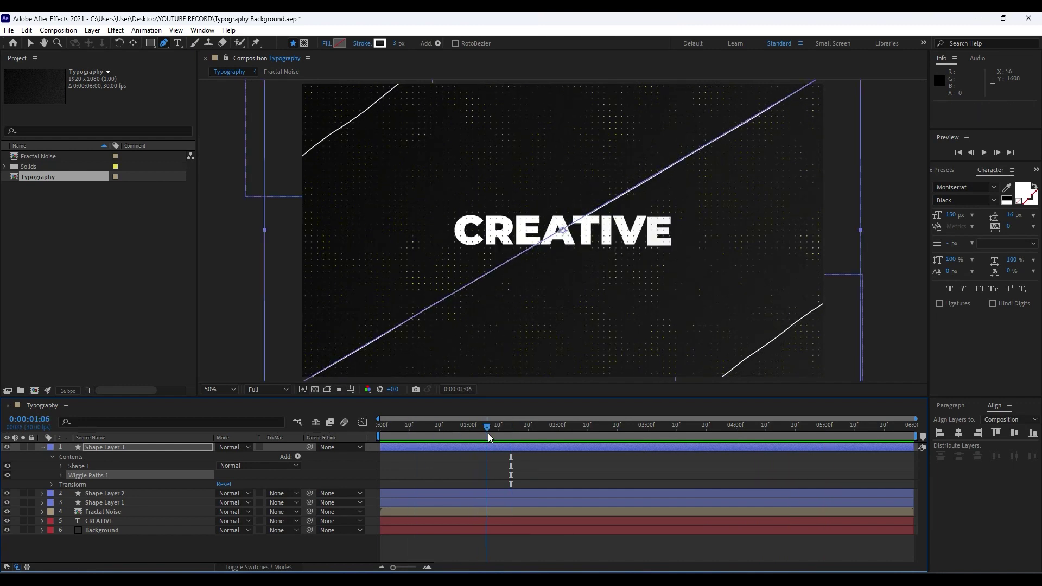
pyautogui.click(42, 447)
# Pre-compose the three line shape layers into a new composition named Lines
pyautogui.click(119, 464)
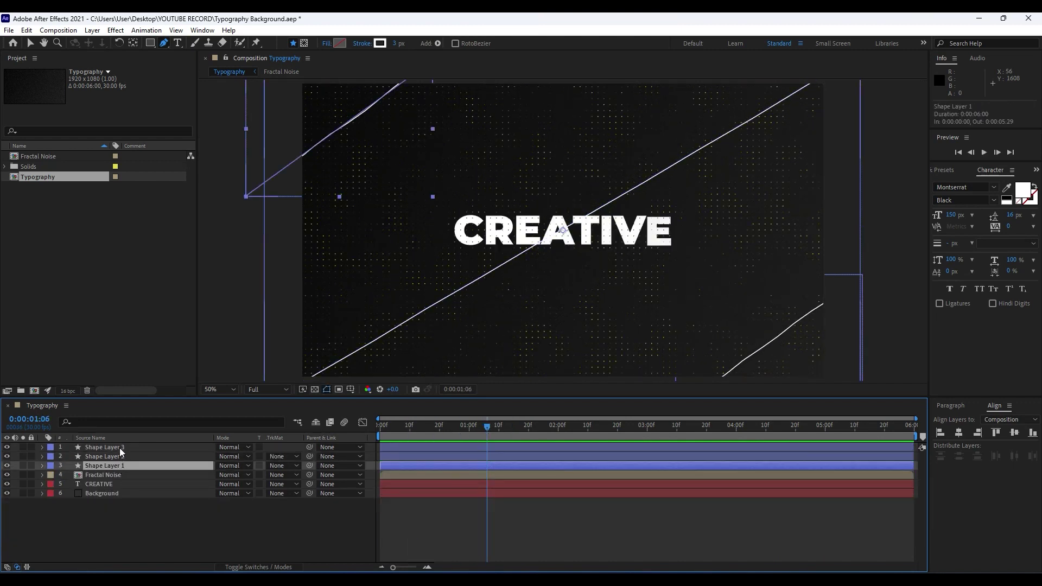
pyautogui.keyDown('shift'); pyautogui.click(119, 448); pyautogui.keyUp('shift')
pyautogui.rightClick(120, 448)
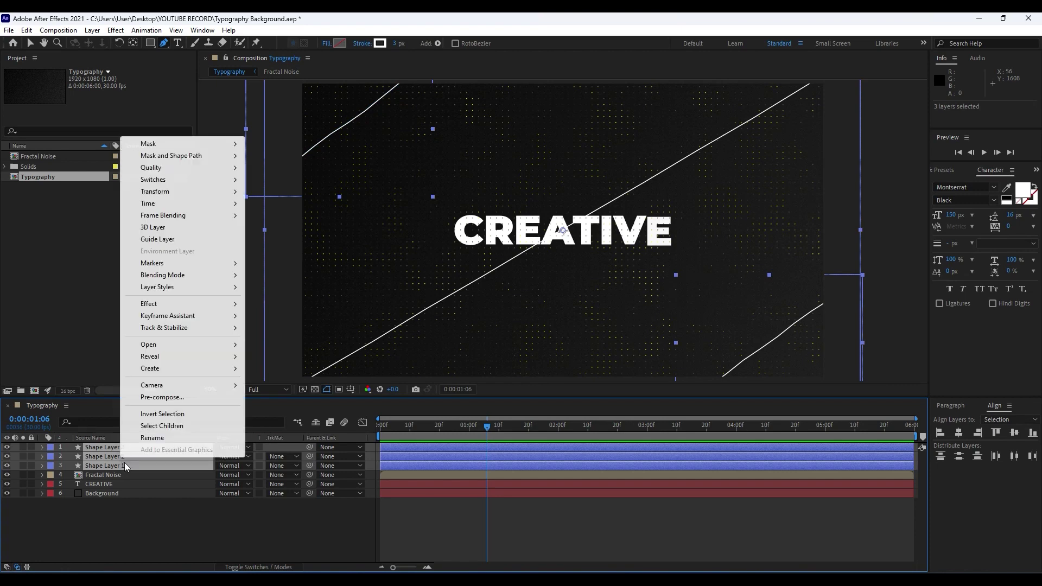
pyautogui.click(187, 399)
pyautogui.write('Lines')
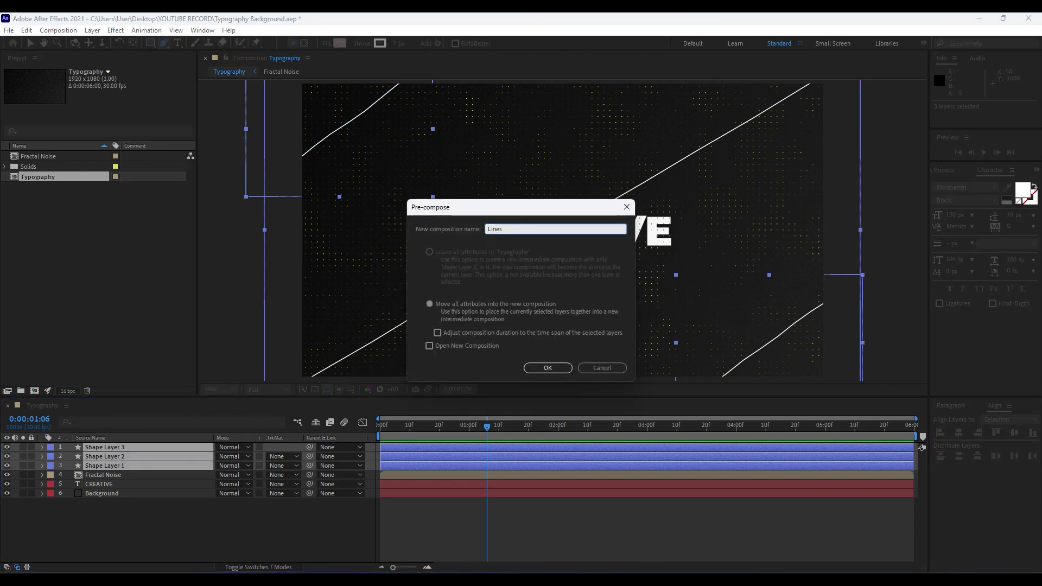
pyautogui.click(544, 368)
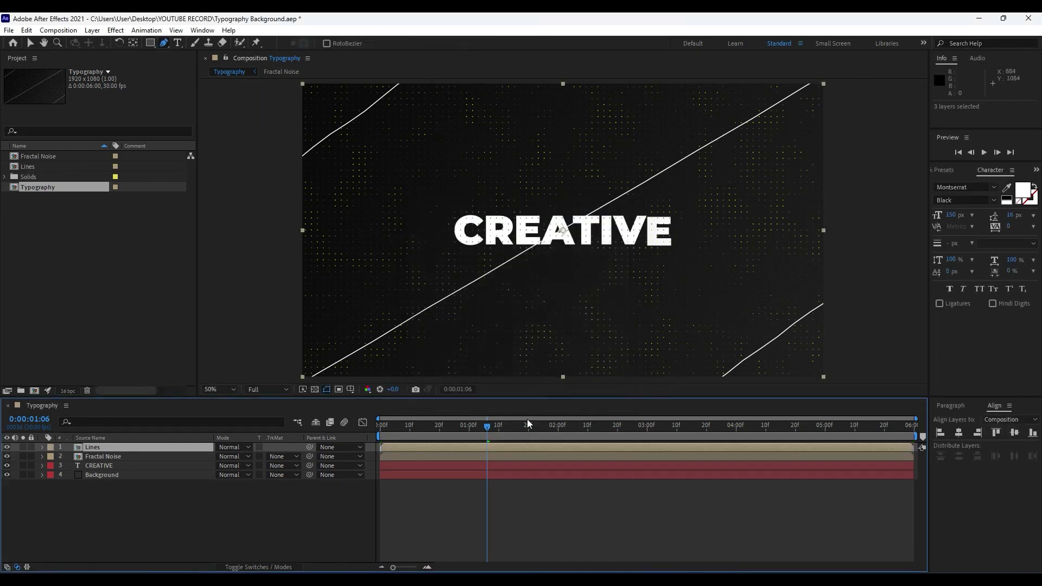
# Set the Lines layer's blending mode to Overlay
pyautogui.click(228, 451)
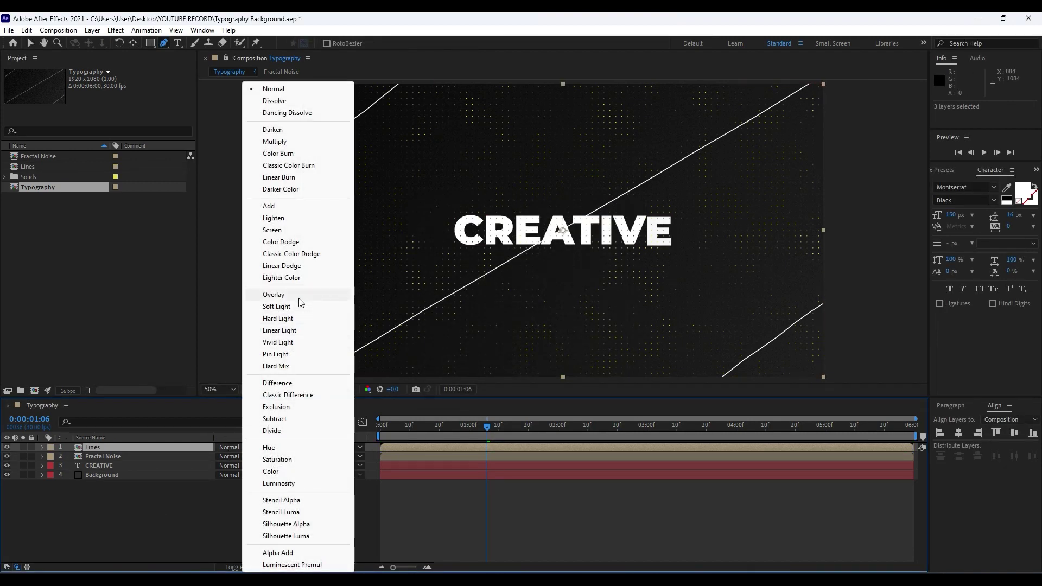
pyautogui.click(298, 294)
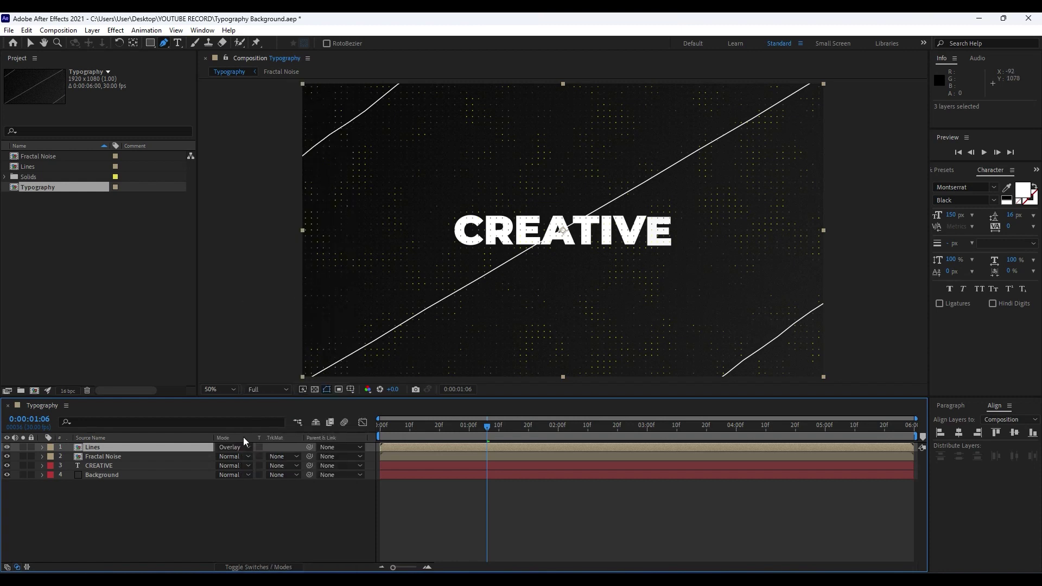
pyautogui.click(214, 517)
# Duplicate the Lines layer twice to strengthen the overlaid lines
pyautogui.click(95, 447)
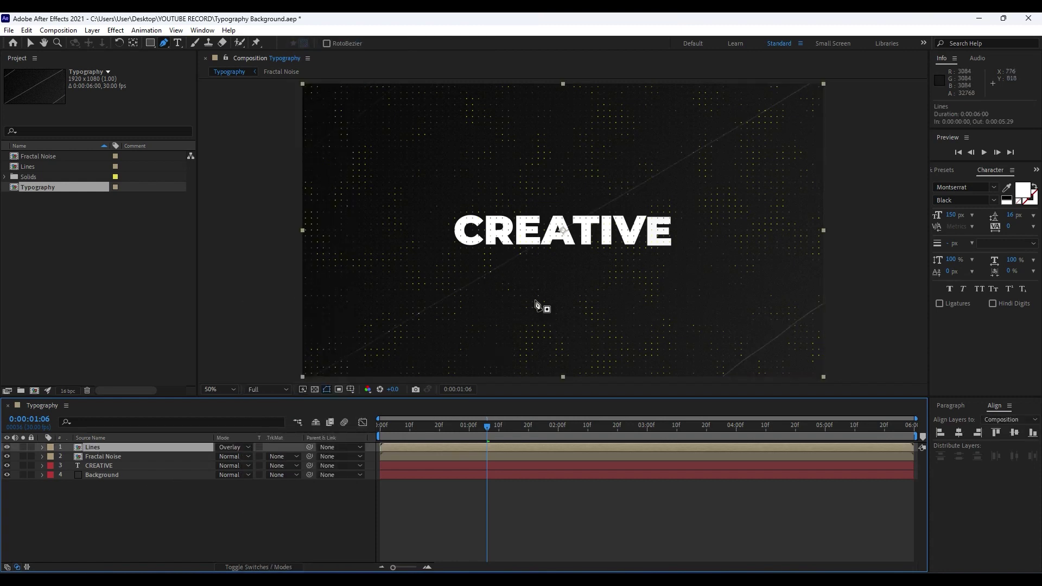
pyautogui.hotkey('ctrl', 'd')
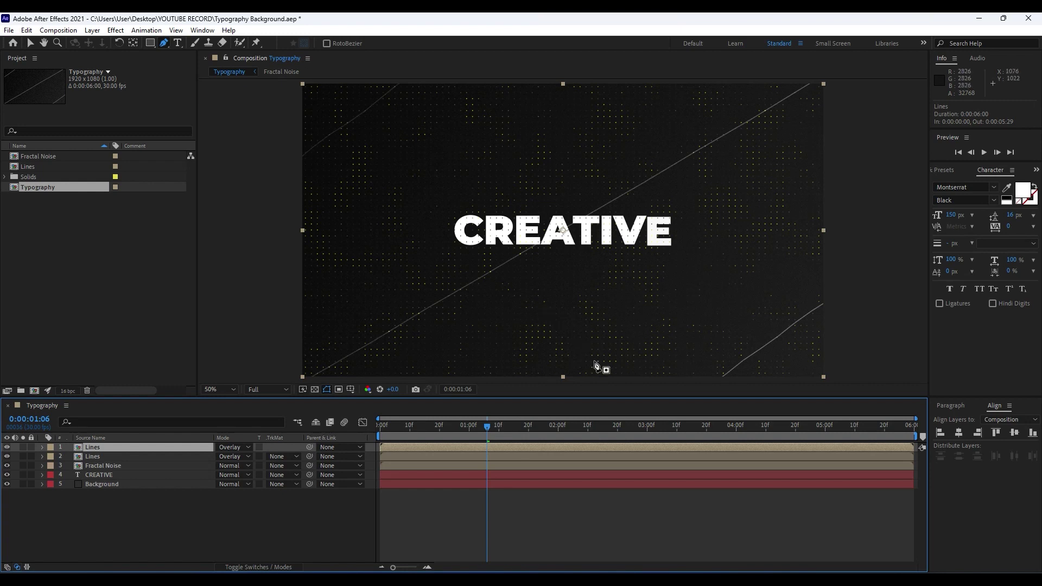
pyautogui.hotkey('ctrl', 'd')
pyautogui.click(281, 530)
# Preview the composition with the stacked Lines layers and move the current time to 0:00:01:23
pyautogui.press('space')
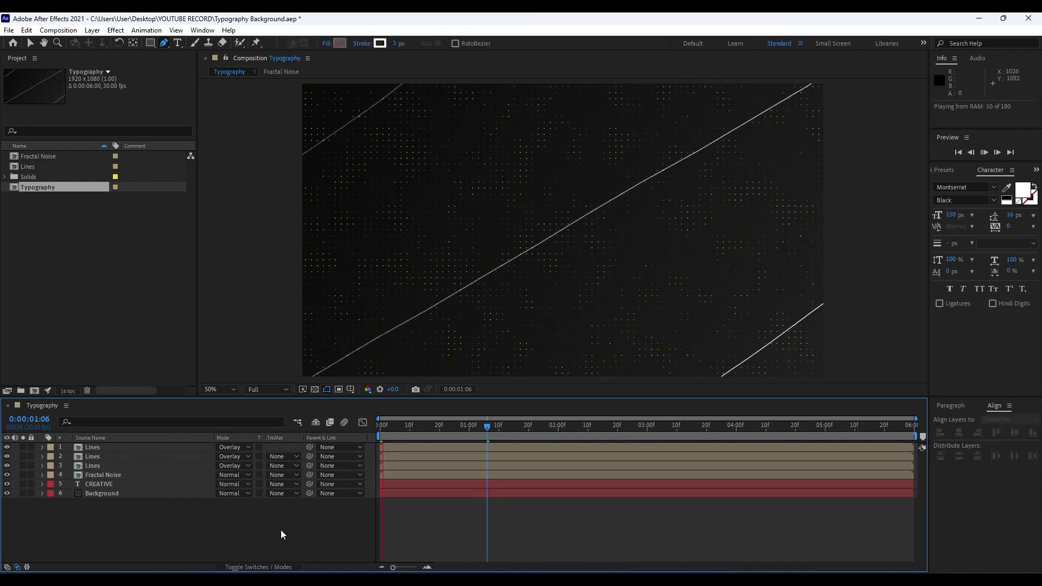
pyautogui.moveTo(444, 436)
pyautogui.mouseDown()
pyautogui.moveTo(419, 428)
pyautogui.moveTo(441, 428)
pyautogui.mouseUp()
pyautogui.press('space')
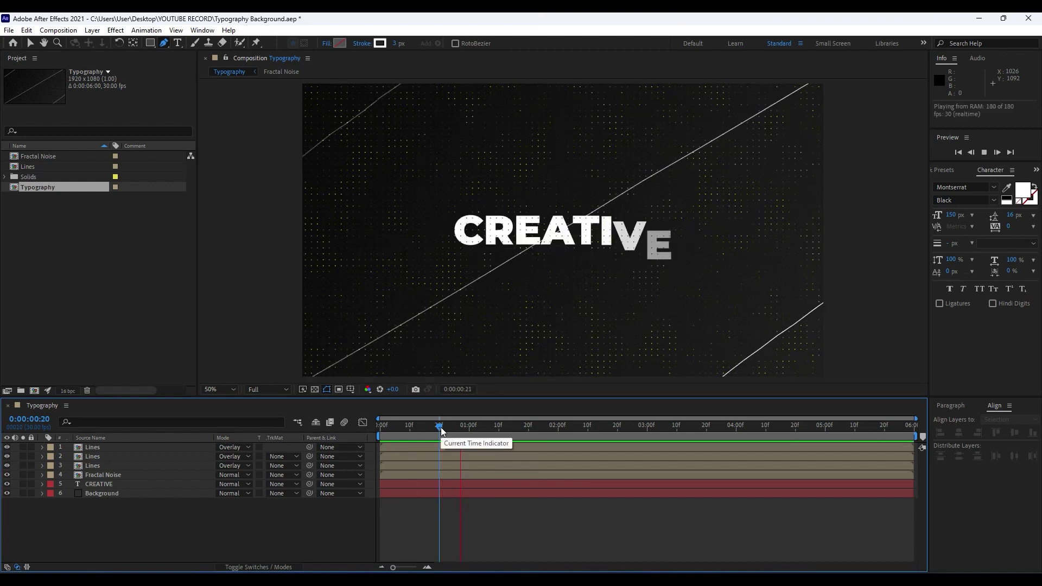
pyautogui.click(540, 429)
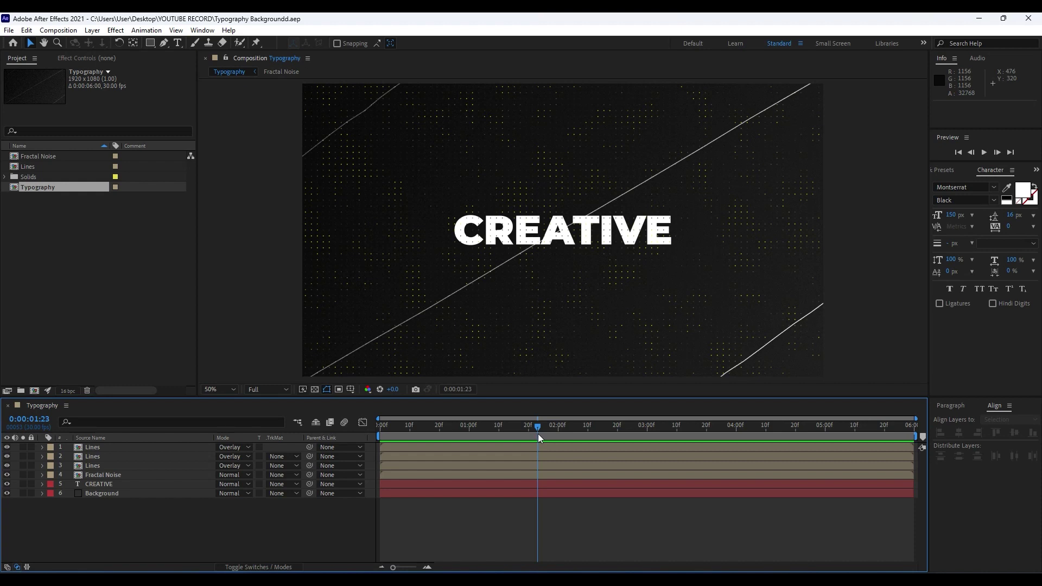
# Create a new 1920 x 1080 px dark gray solid named Checkerboard in the Typography composition
pyautogui.rightClick(202, 531)
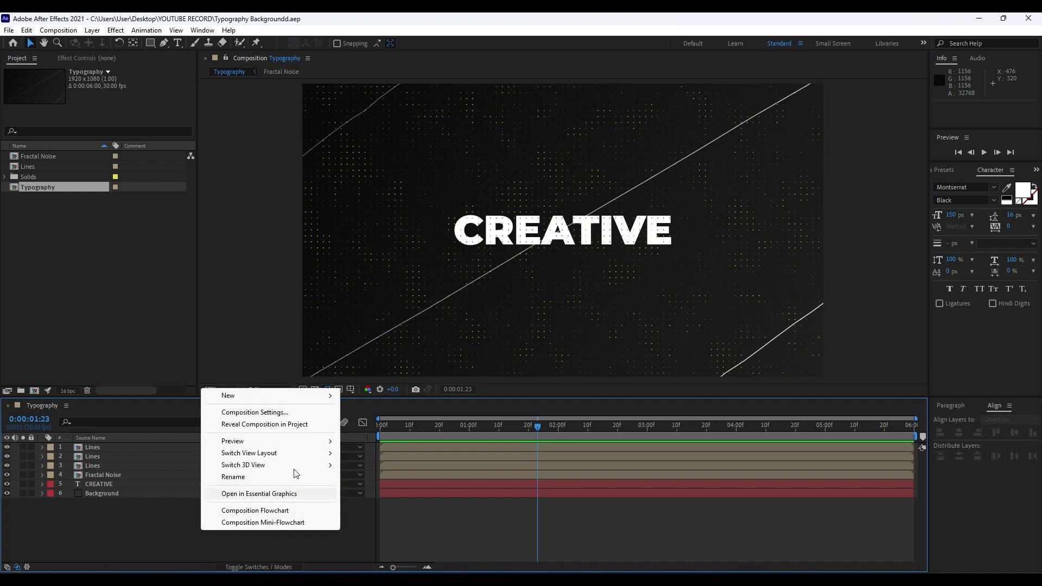
pyautogui.moveTo(253, 402)
pyautogui.click(377, 425)
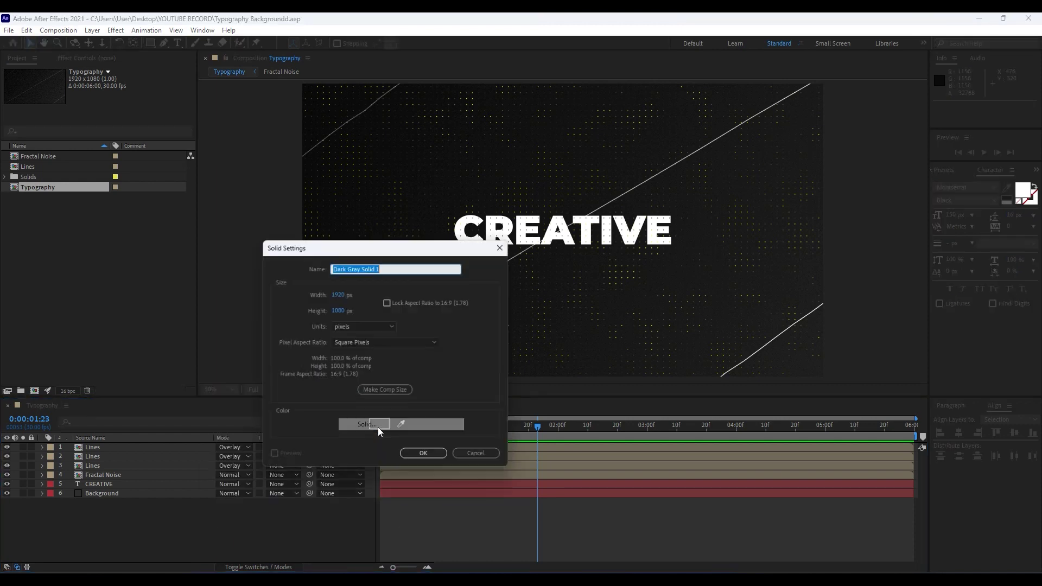
pyautogui.write('Che')
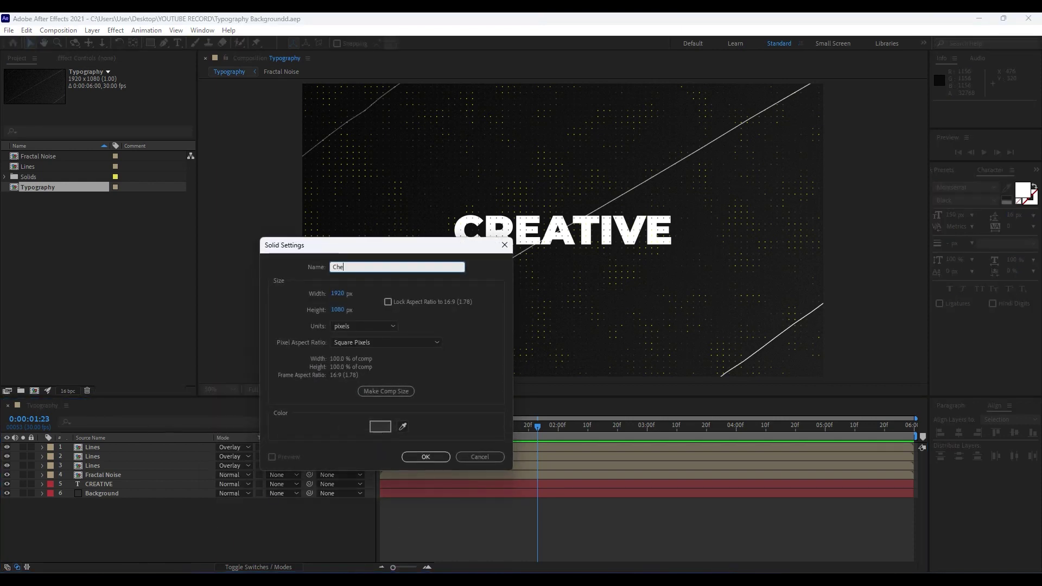
pyautogui.write('ckerboard')
pyautogui.press('Return')
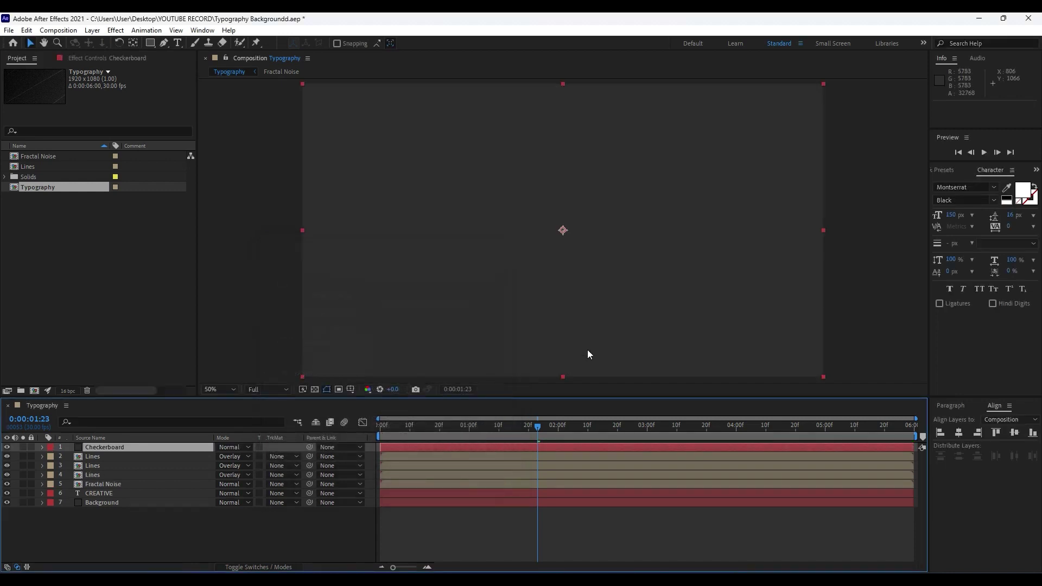
# Apply the Checkerboard effect to the Checkerboard layer and set its width to 100
pyautogui.click(955, 172)
pyautogui.click(972, 185)
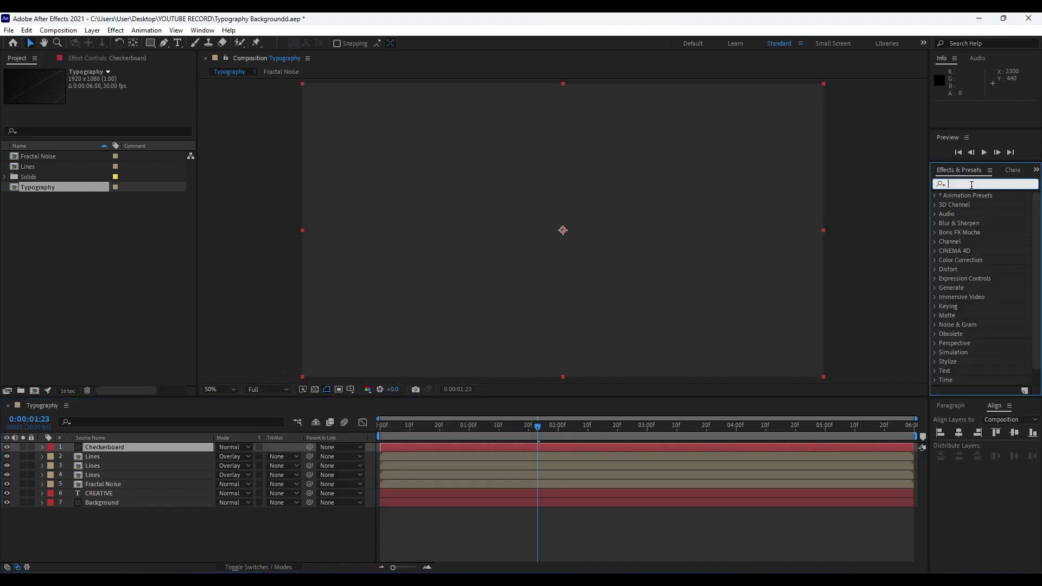
pyautogui.write('check')
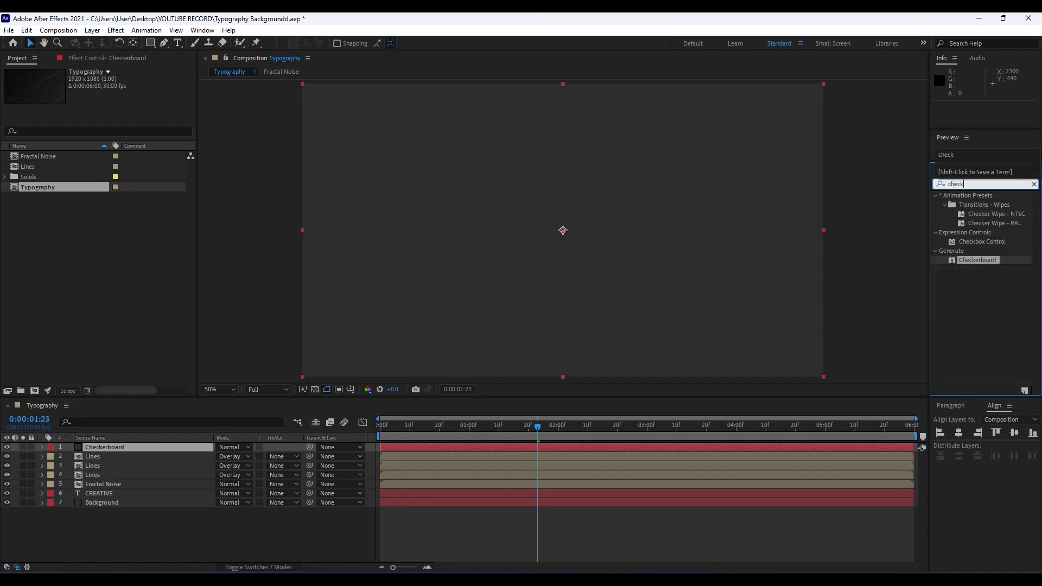
pyautogui.moveTo(977, 260); pyautogui.dragTo(173, 448)
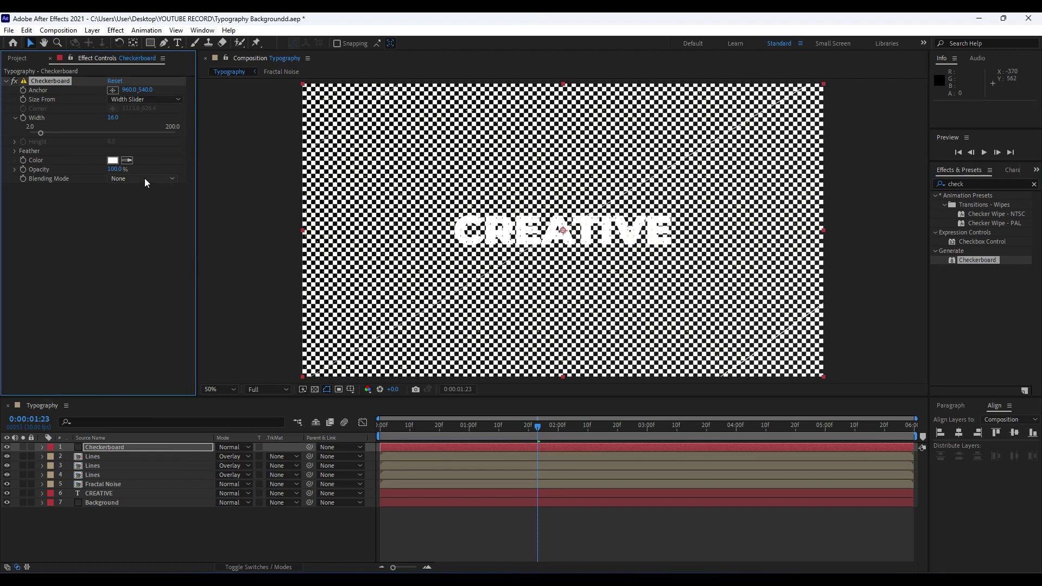
pyautogui.click(113, 119)
pyautogui.press('Return')
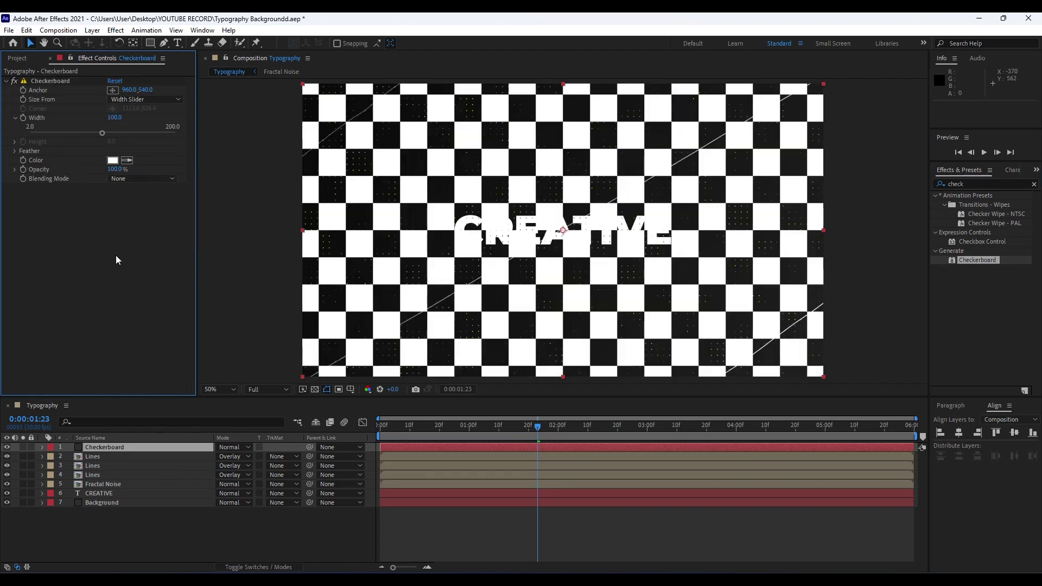
# Set the Checkerboard layer's blending mode to Overlay
pyautogui.click(233, 449)
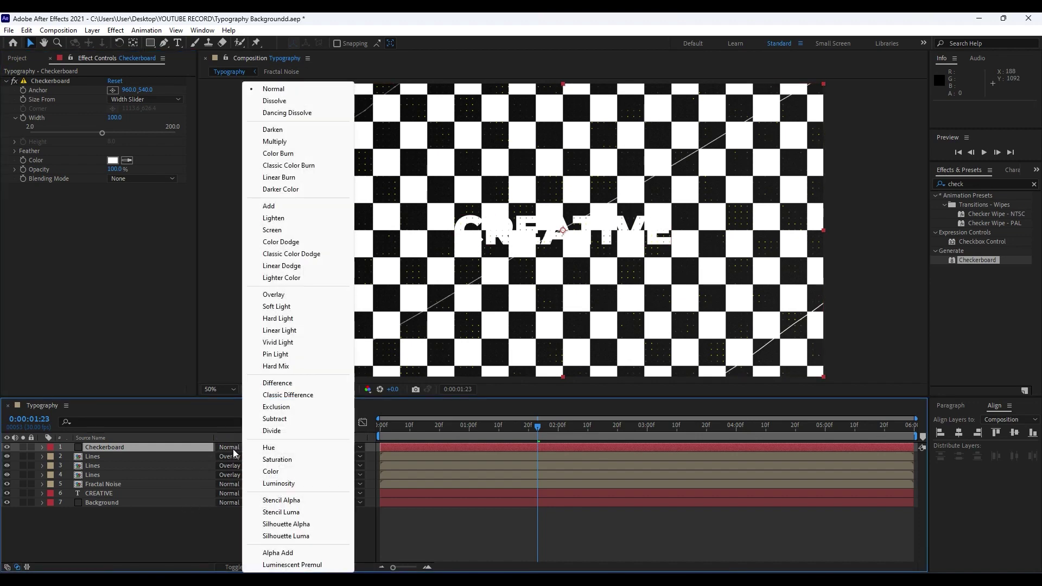
pyautogui.click(274, 307)
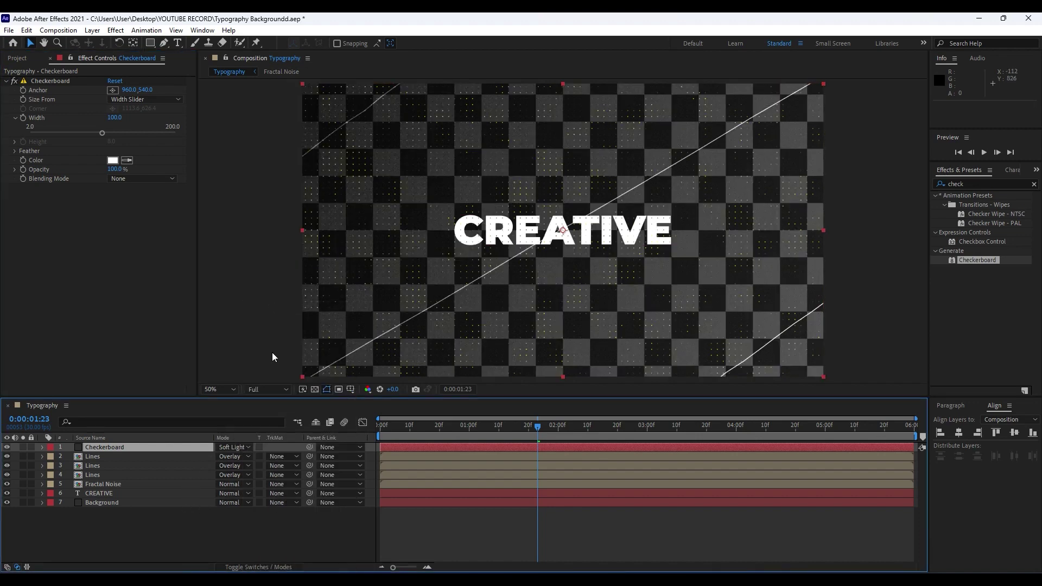
pyautogui.click(238, 450)
pyautogui.click(278, 295)
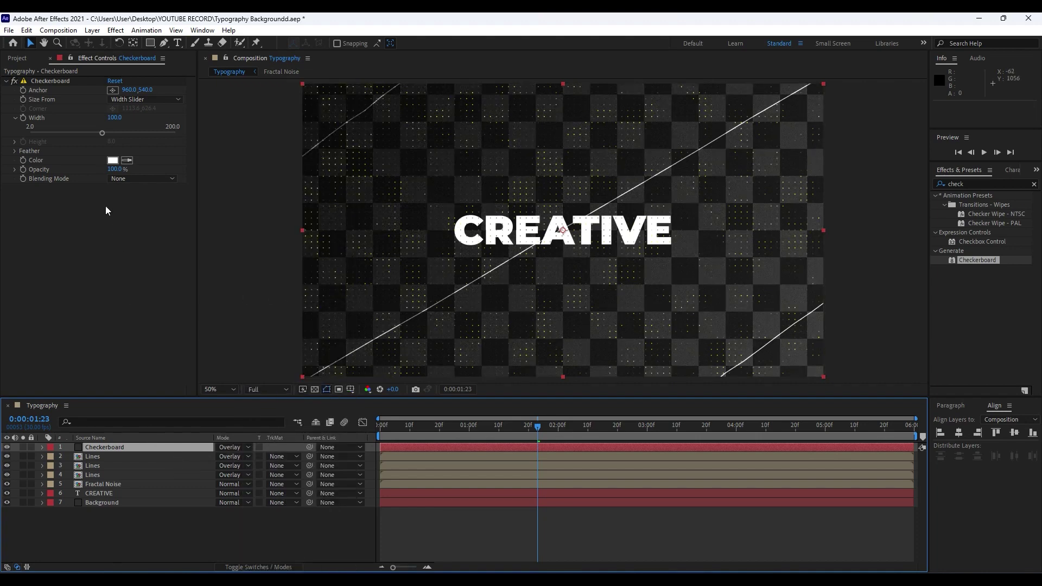
# Add the expression wiggle(1,100) to the Checkerboard effect's Opacity
pyautogui.click(118, 170)
pyautogui.click(82, 271)
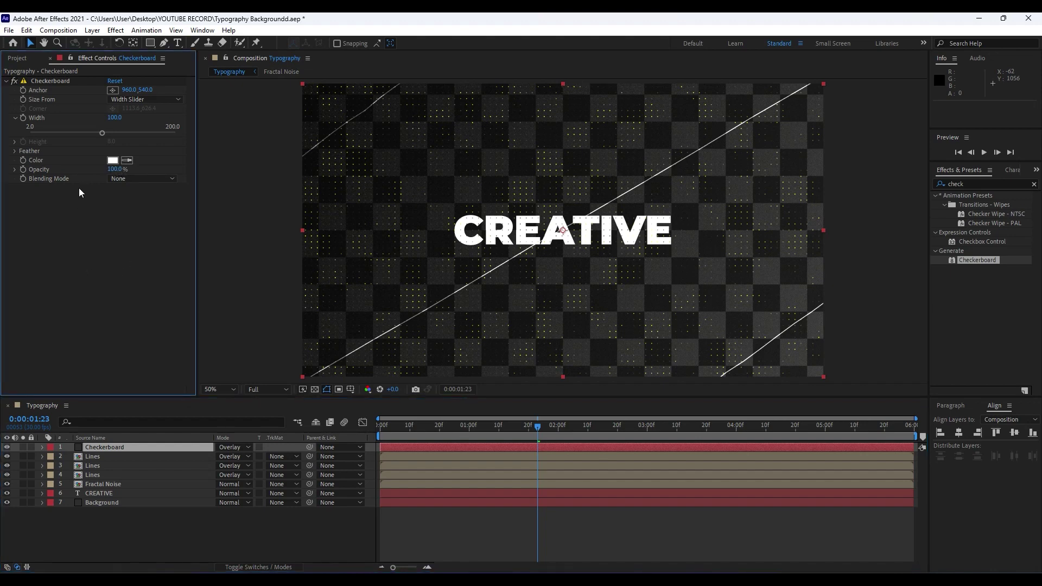
pyautogui.keyDown('alt'); pyautogui.click(23, 170); pyautogui.keyUp('alt')
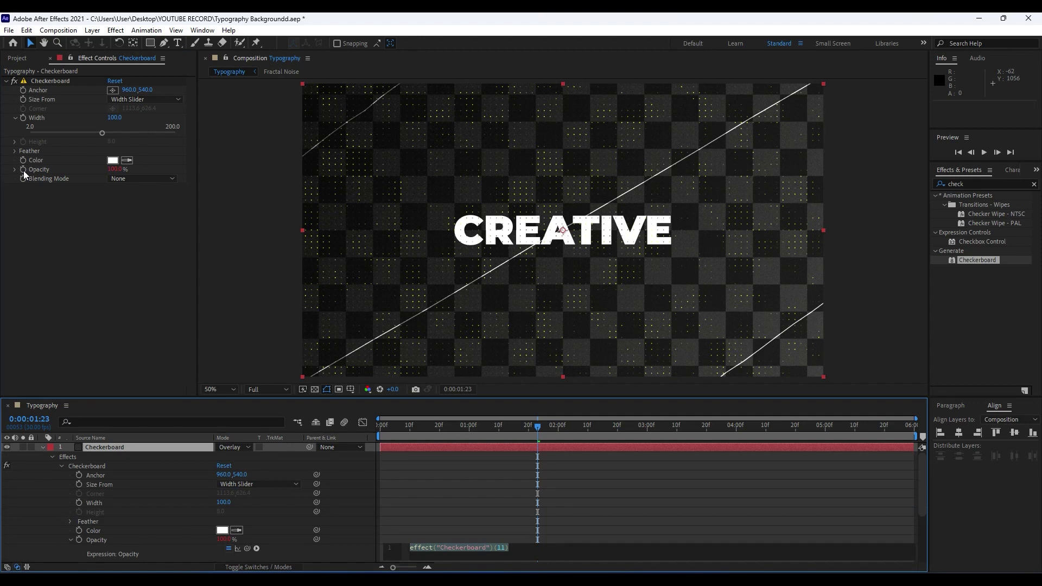
pyautogui.write('wig')
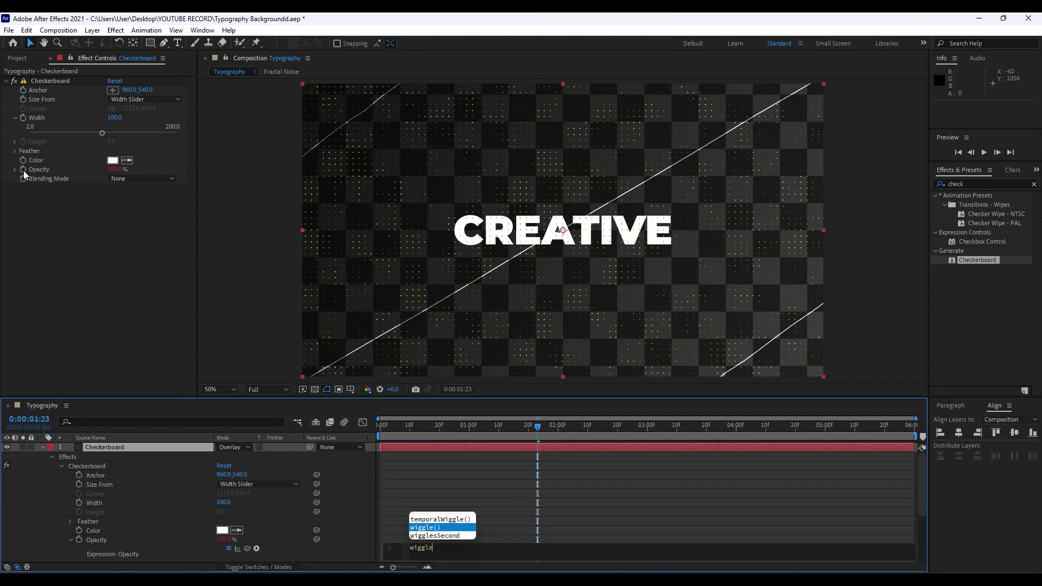
pyautogui.write('gle')
pyautogui.press('Return')
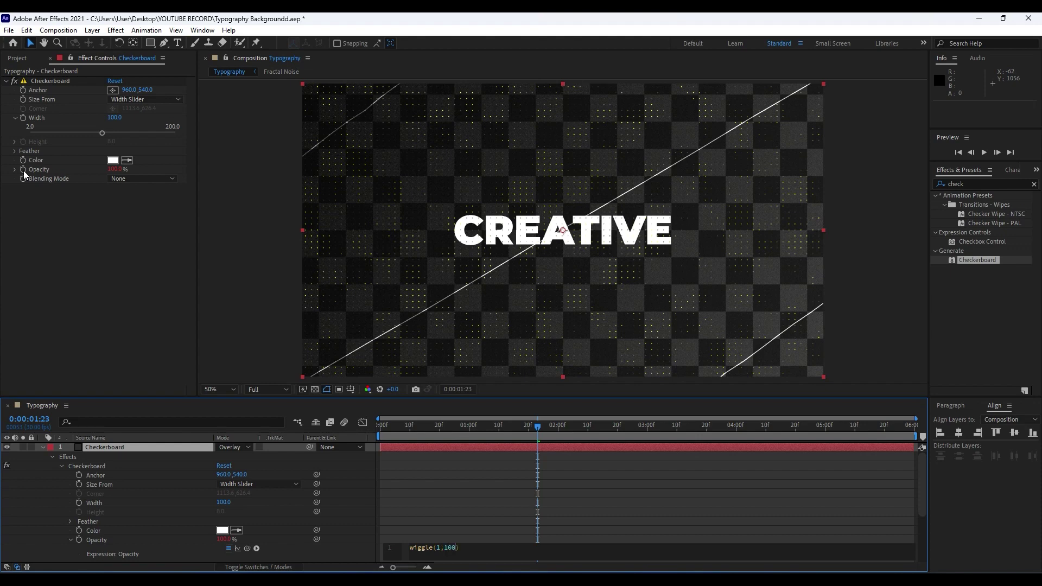
pyautogui.click(514, 427)
# Preview the checkerboard's opacity wiggle, move the current time to 0:00:01:18 and collapse the Checkerboard layer's properties
pyautogui.press('space')
pyautogui.click(464, 432)
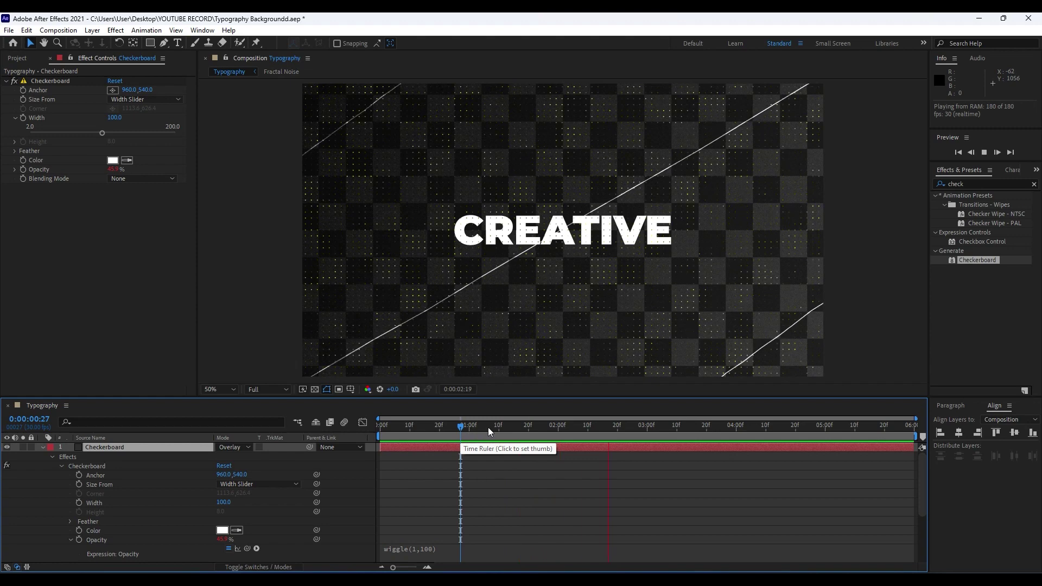
pyautogui.click(444, 428)
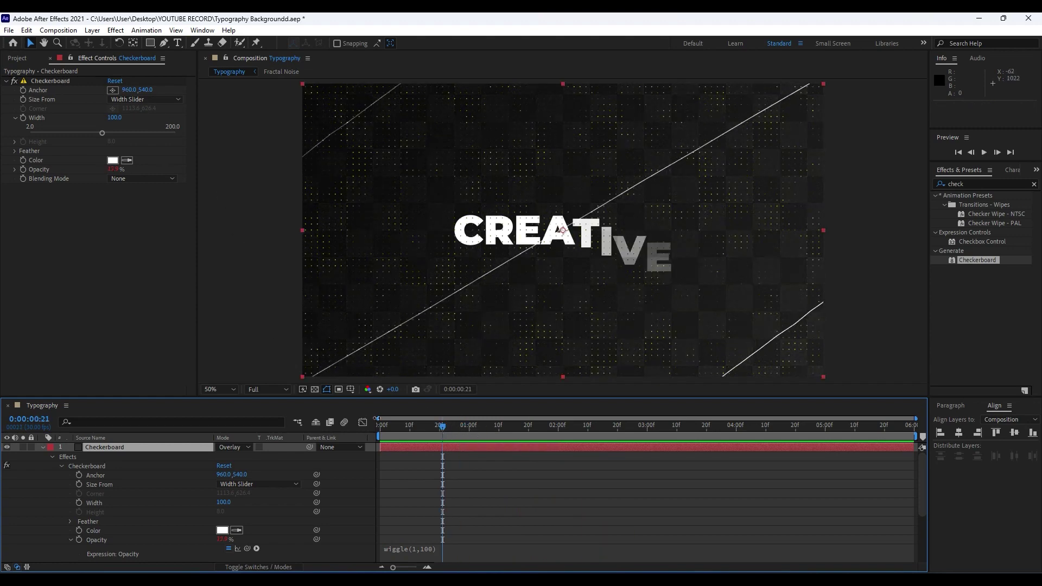
pyautogui.moveTo(423, 429); pyautogui.dragTo(522, 427)
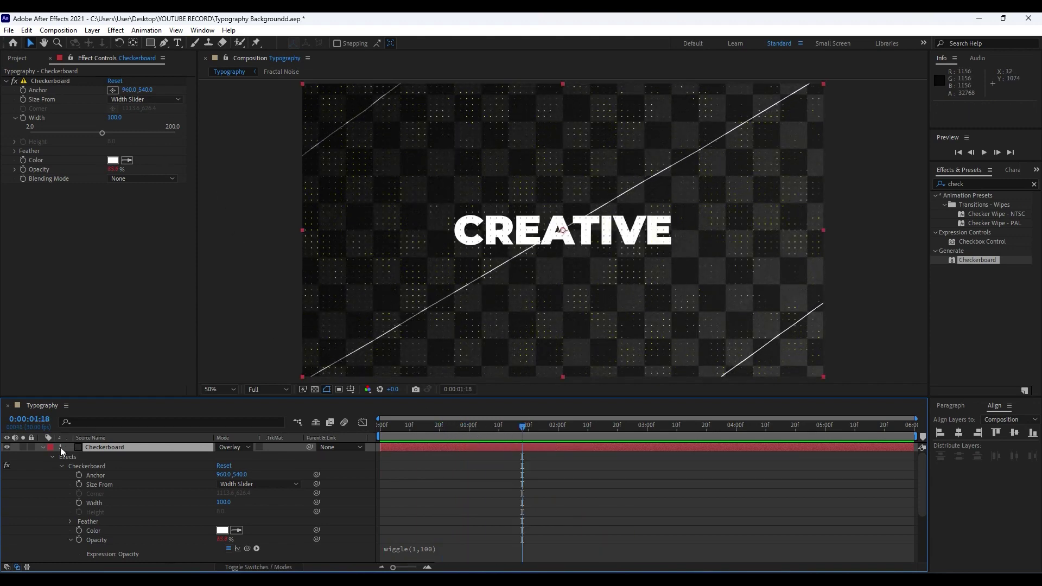
pyautogui.click(45, 447)
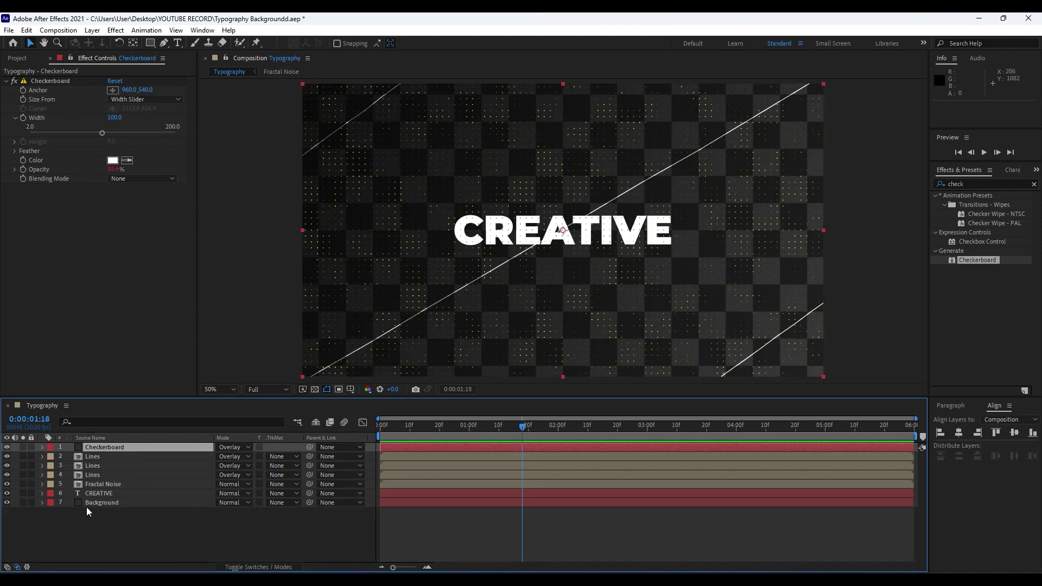
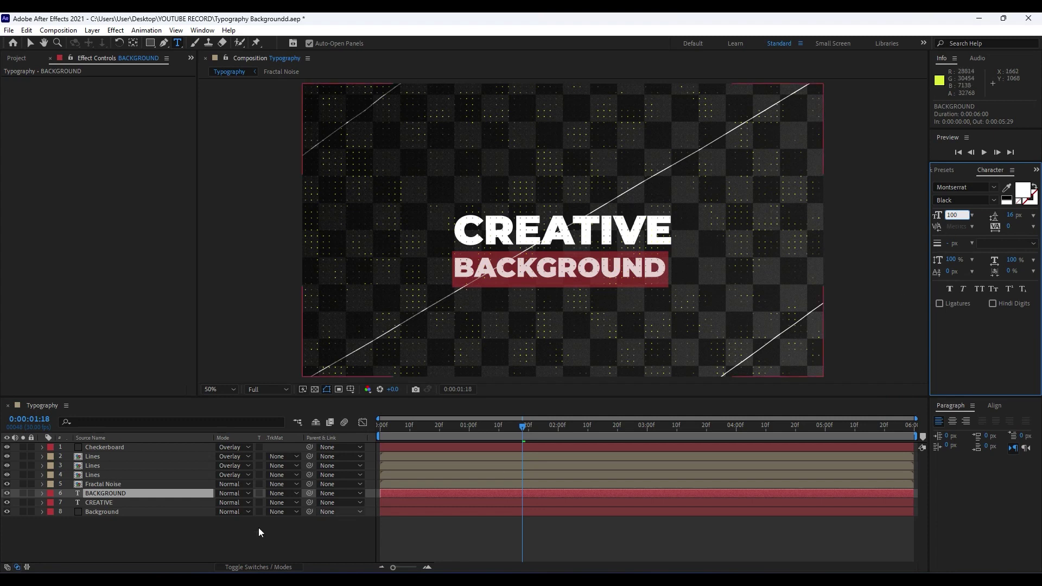
# Set the font style of the BACKGROUND text layer to Montserrat Medium
pyautogui.click(110, 493)
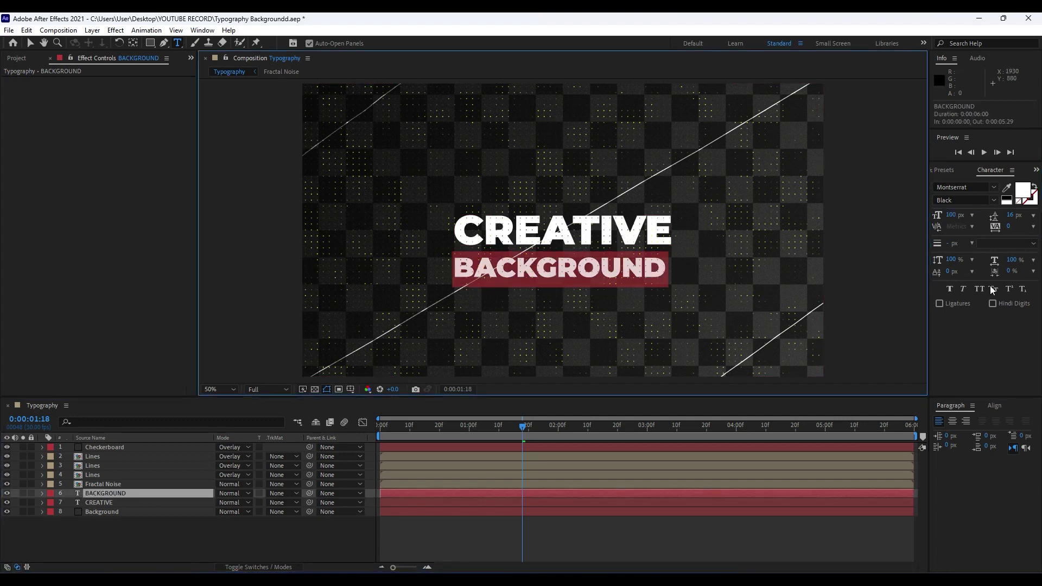
pyautogui.click(962, 197)
pyautogui.press('Up')
pyautogui.press('Up')
pyautogui.press('Up')
pyautogui.press('Up')
pyautogui.press('Up')
pyautogui.press('Up')
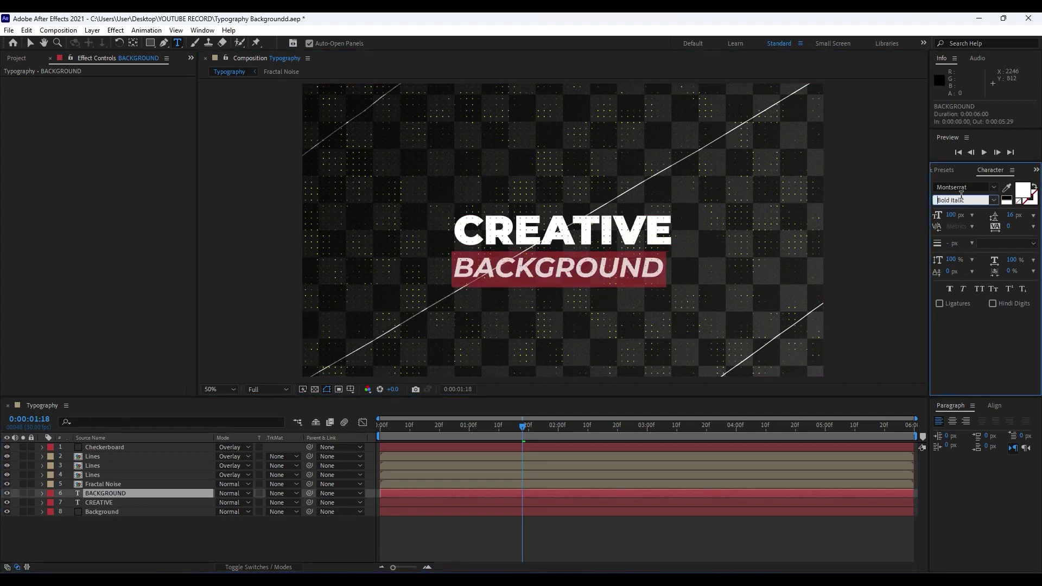
pyautogui.press('Up')
pyautogui.press('Up')
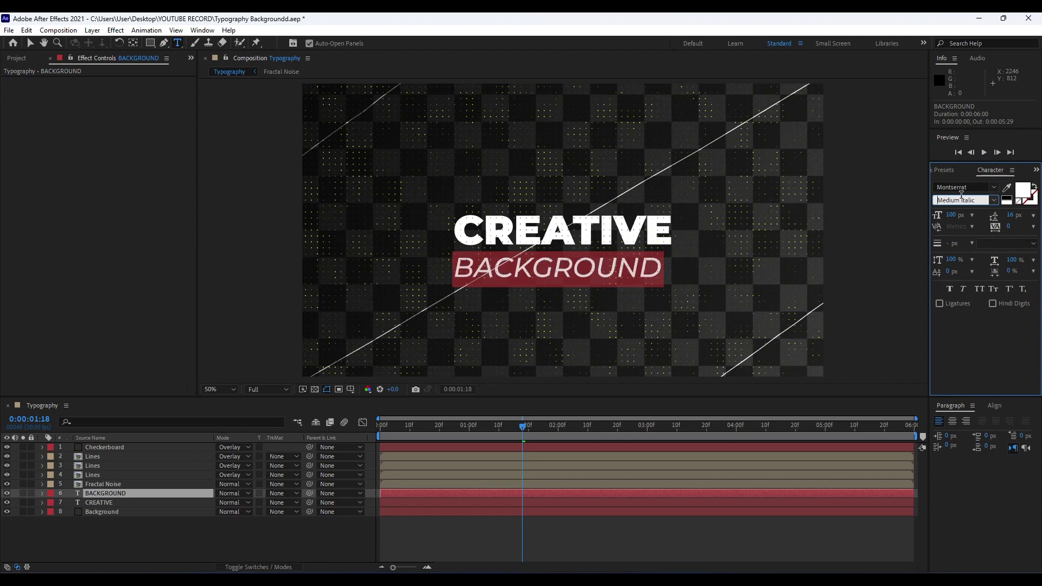
pyautogui.click(176, 549)
# Swap the BACKGROUND text's fill and stroke so it is only outlined, and set its font size to 80 px
pyautogui.click(116, 494)
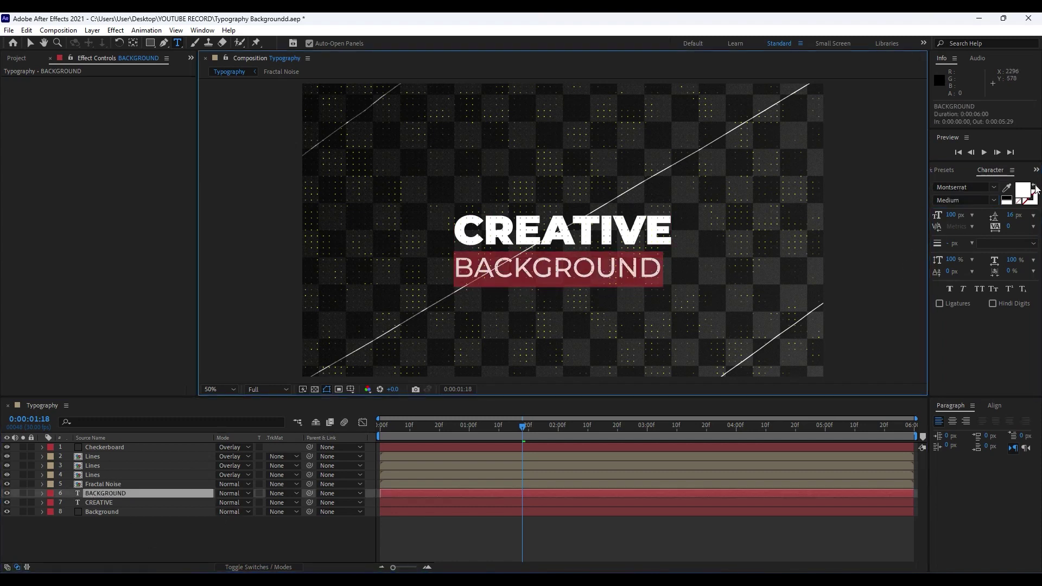
pyautogui.click(1034, 186)
pyautogui.click(127, 513)
pyautogui.click(110, 492)
pyautogui.moveTo(951, 215); pyautogui.dragTo(945, 216)
pyautogui.click(128, 554)
# Move the BACKGROUND text centrally beneath CREATIVE and shift both text layers up by 10 px
pyautogui.click(113, 494)
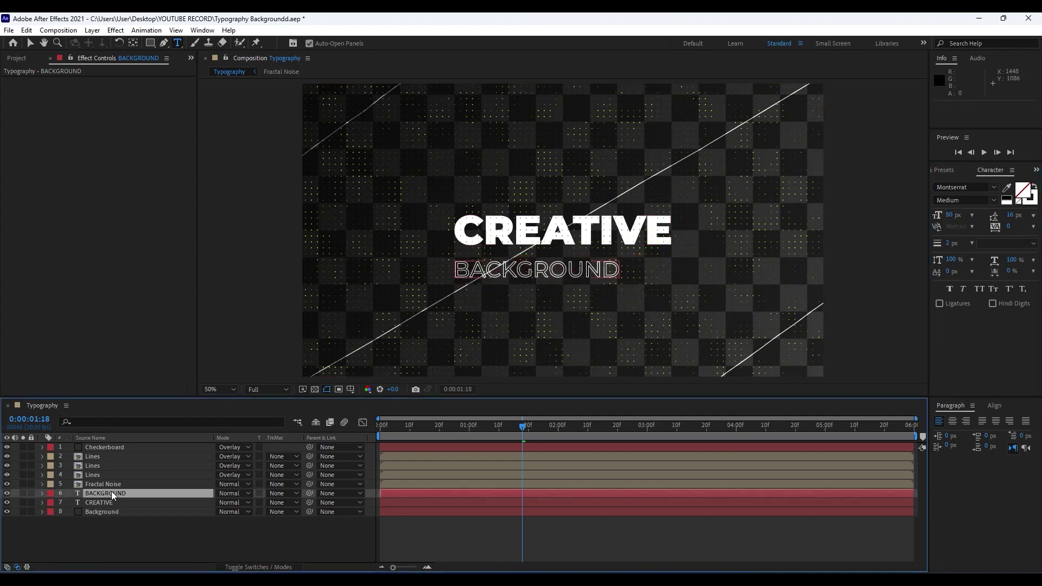
pyautogui.press('v')
pyautogui.moveTo(558, 270); pyautogui.dragTo(586, 259)
pyautogui.click(111, 503)
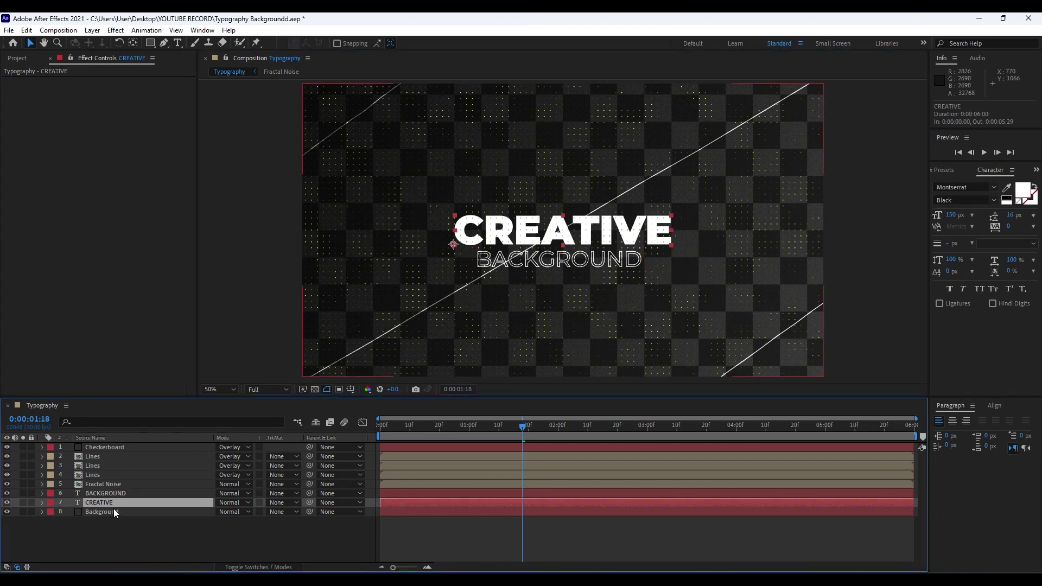
pyautogui.keyDown('ctrl'); pyautogui.click(114, 493); pyautogui.keyUp('ctrl')
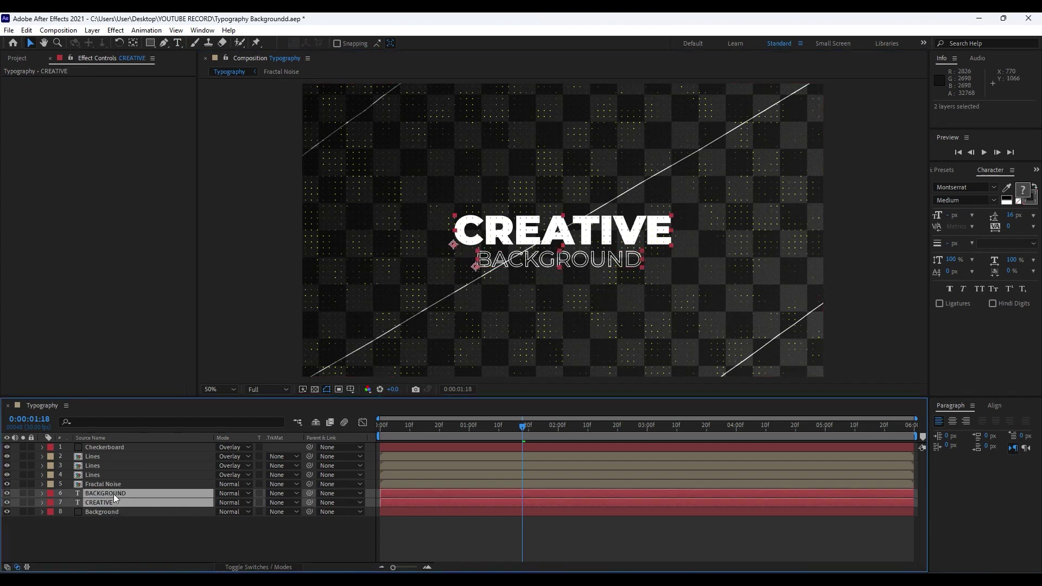
pyautogui.hotkey('shift', 'Up')
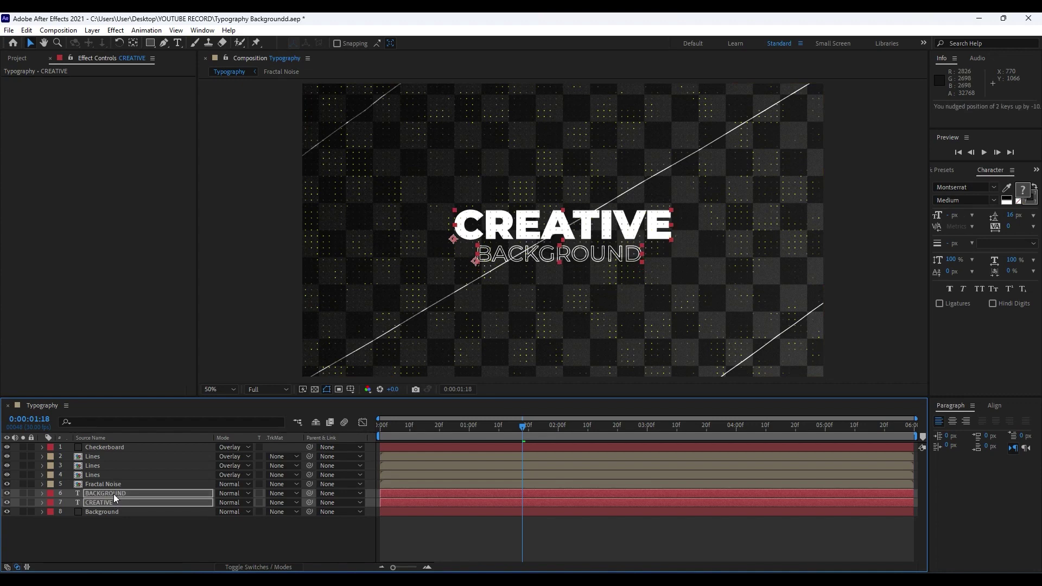
# Preview the two-line title animation and move the current time to 0:00:01:04
pyautogui.press('space')
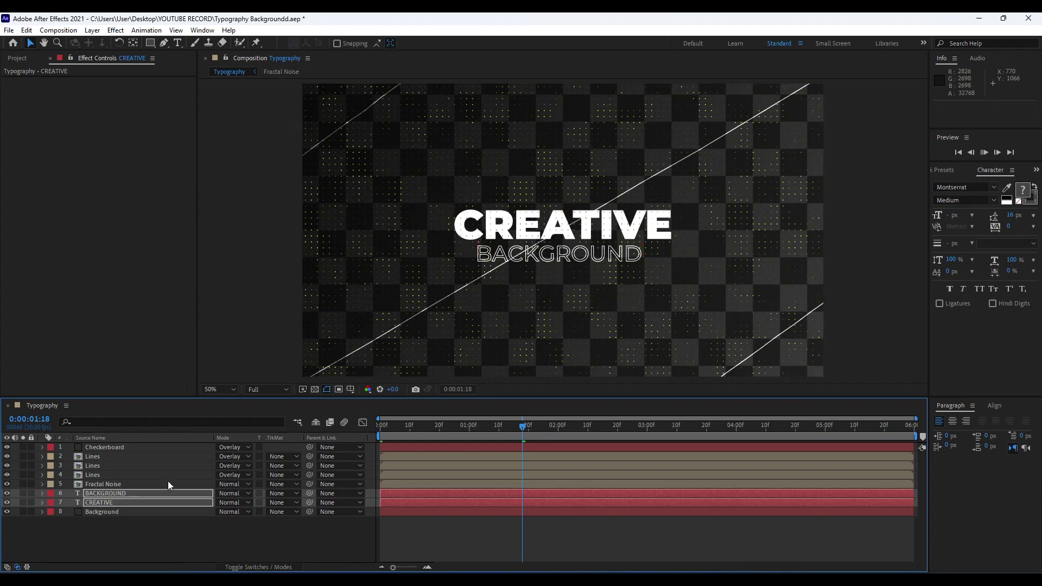
pyautogui.moveTo(452, 432); pyautogui.dragTo(481, 428)
pyautogui.click(164, 541)
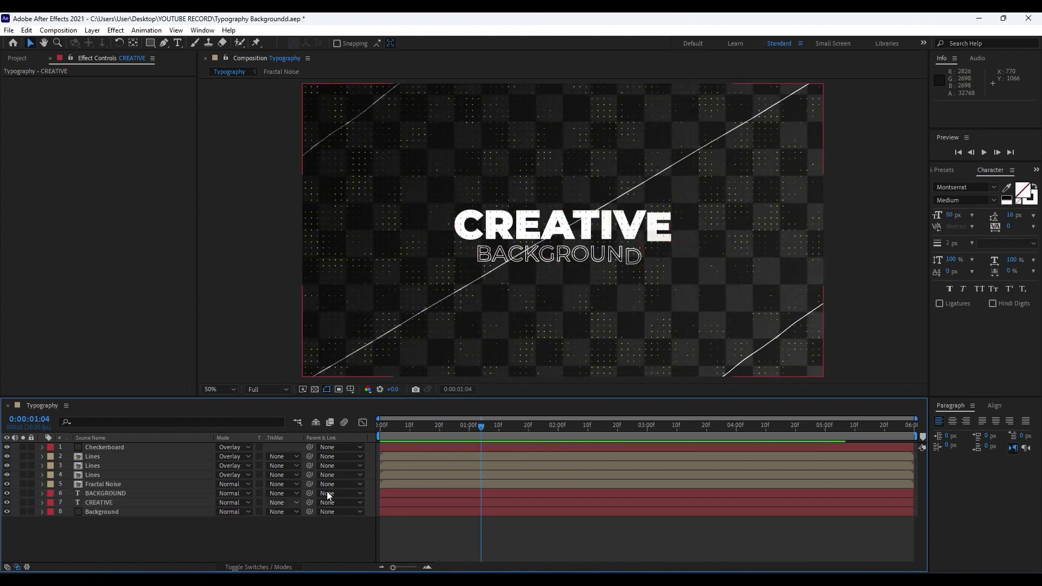
# Delay the BACKGROUND text layer to start at 0:00:00:10 and preview the staggered title animation
pyautogui.click(127, 493)
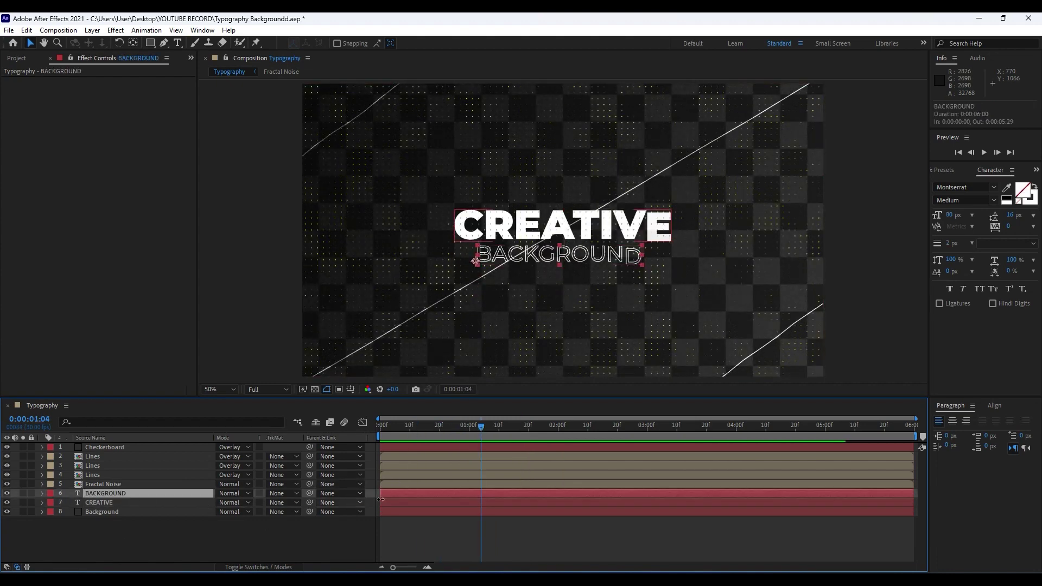
pyautogui.moveTo(404, 429); pyautogui.dragTo(375, 432)
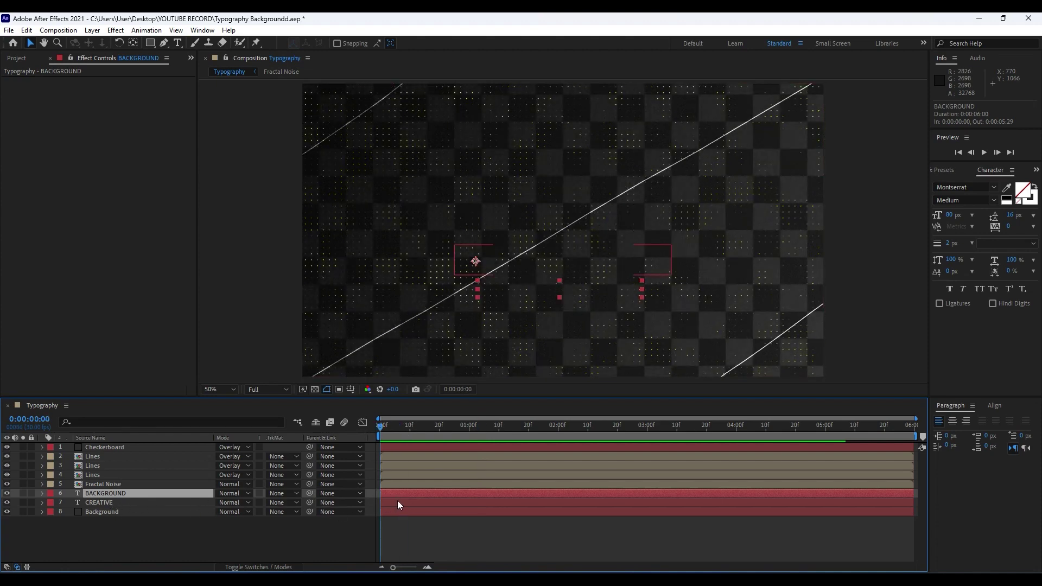
pyautogui.moveTo(402, 496); pyautogui.dragTo(432, 494)
pyautogui.press('space')
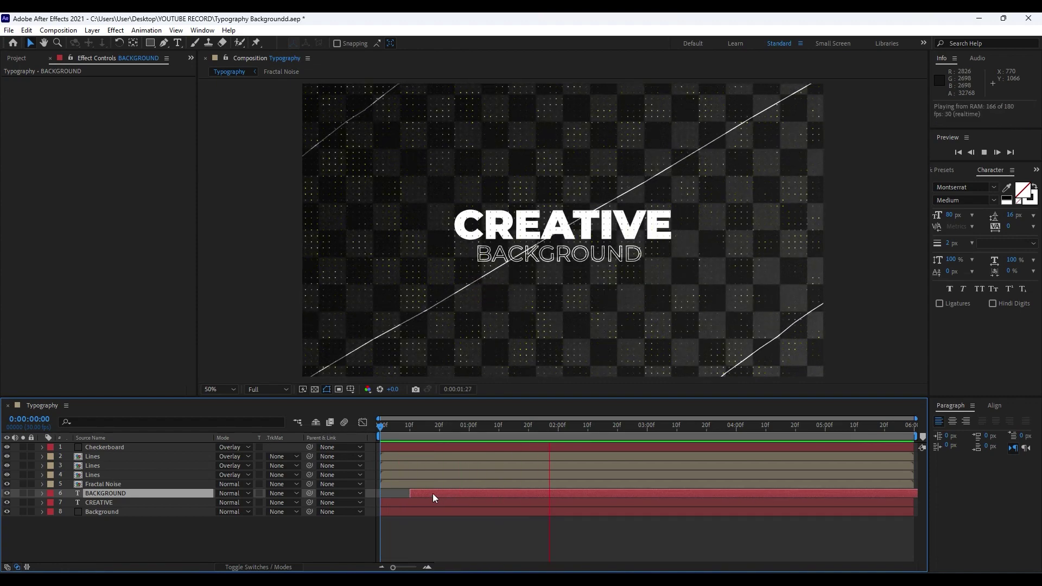
pyautogui.moveTo(396, 429); pyautogui.dragTo(484, 429)
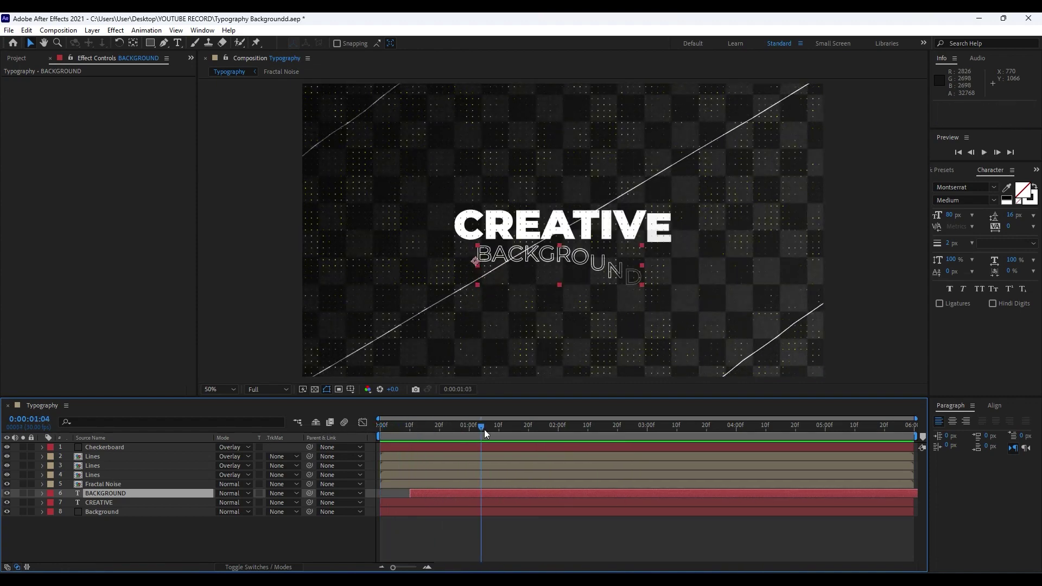
# Swap the BACKGROUND text's fill and stroke back to a solid white fill and review it up to 0:00:02:05
pyautogui.doubleClick(109, 493)
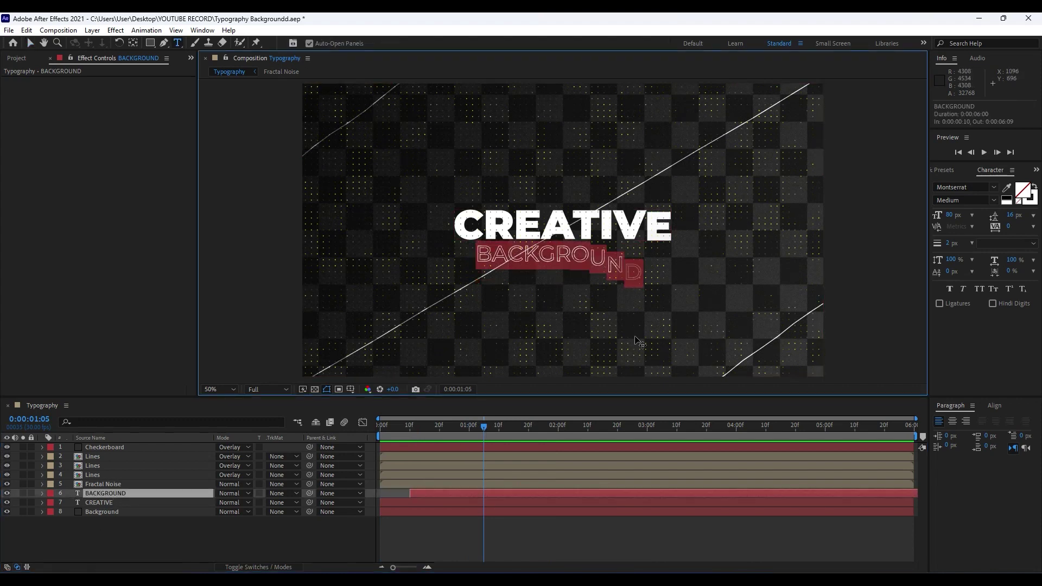
pyautogui.click(1034, 188)
pyautogui.click(233, 526)
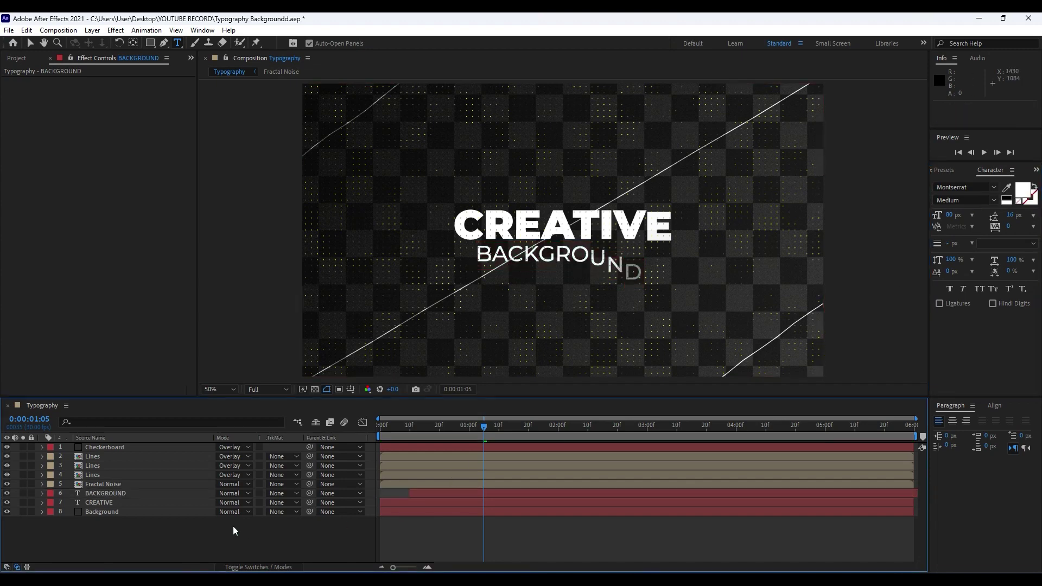
pyautogui.moveTo(448, 427); pyautogui.dragTo(573, 435)
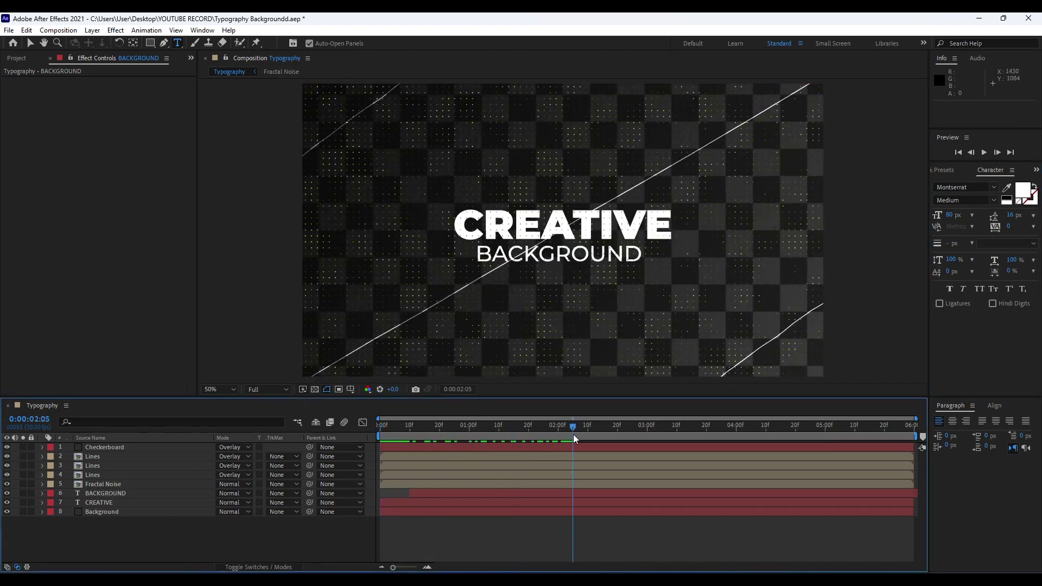
# Set the BACKGROUND text's font style to Light
pyautogui.click(111, 494)
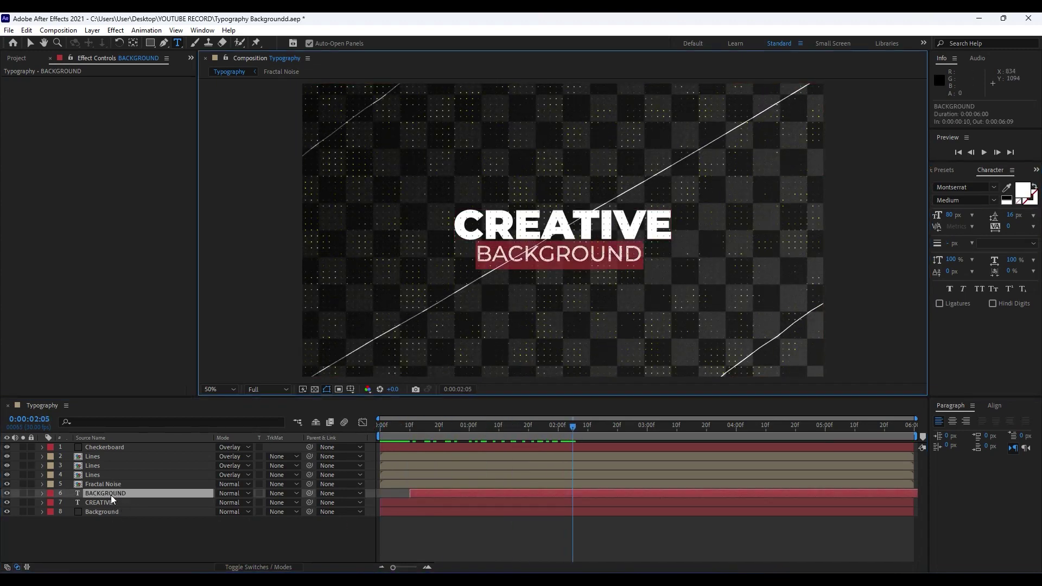
pyautogui.click(966, 201)
pyautogui.write('Light')
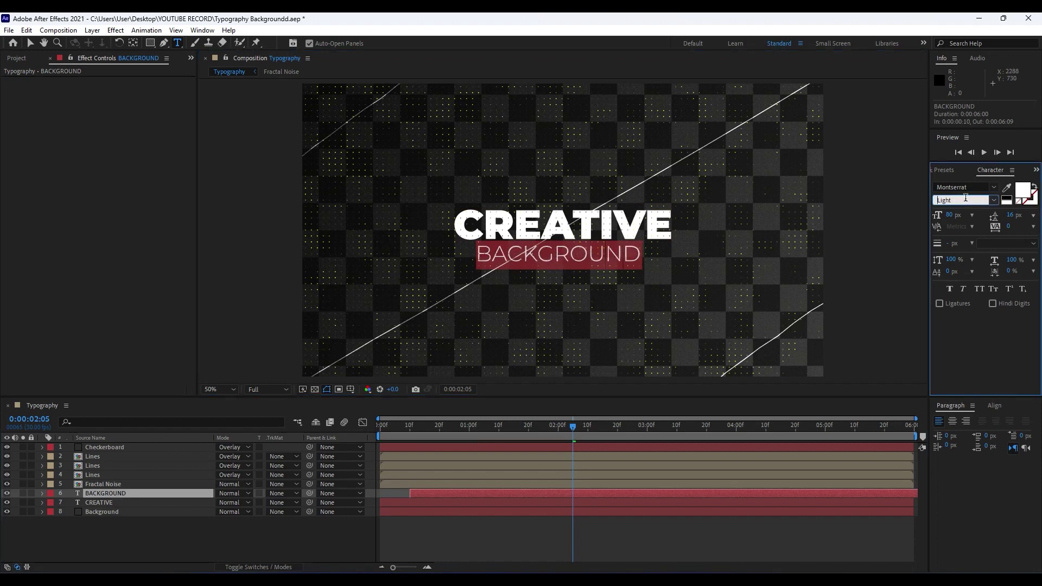
# Move the current time to 0:00:01:14 and create a 500 x 500 px, 30 fps, six-second composition named Text 02
pyautogui.write('v')
pyautogui.click(504, 416)
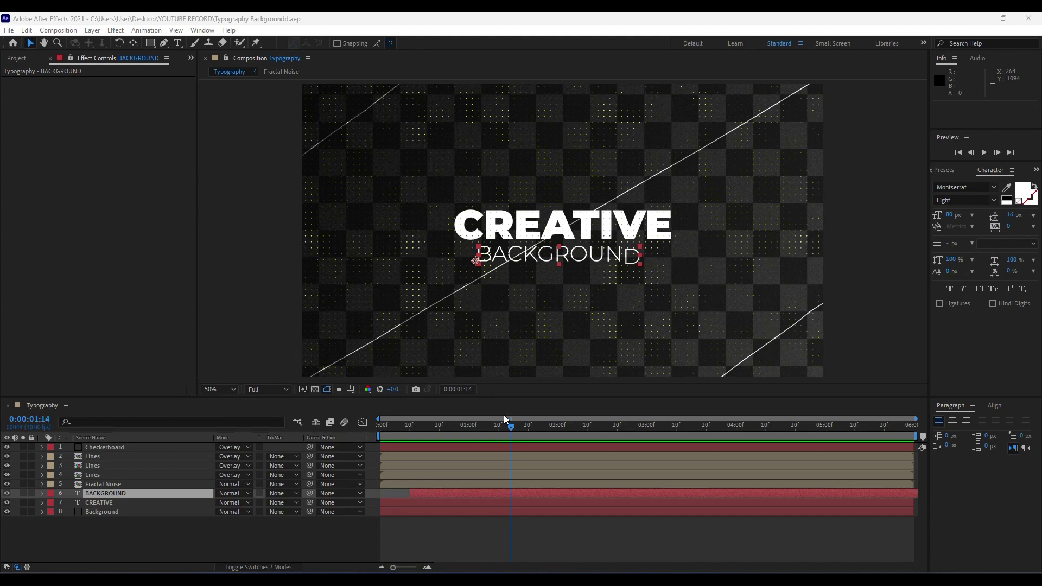
pyautogui.click(50, 58)
pyautogui.click(34, 391)
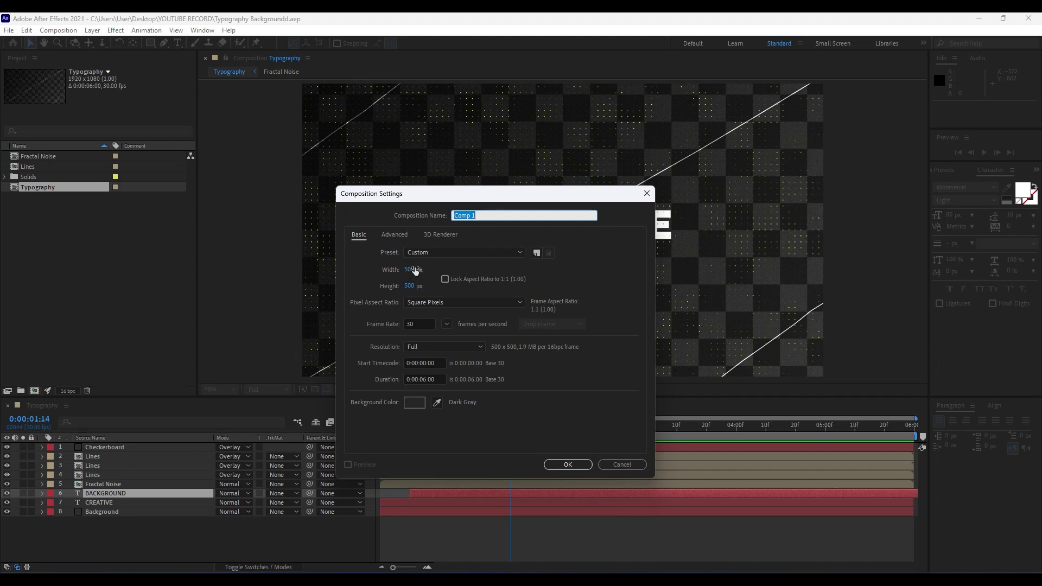
pyautogui.write('Text 02')
pyautogui.click(576, 464)
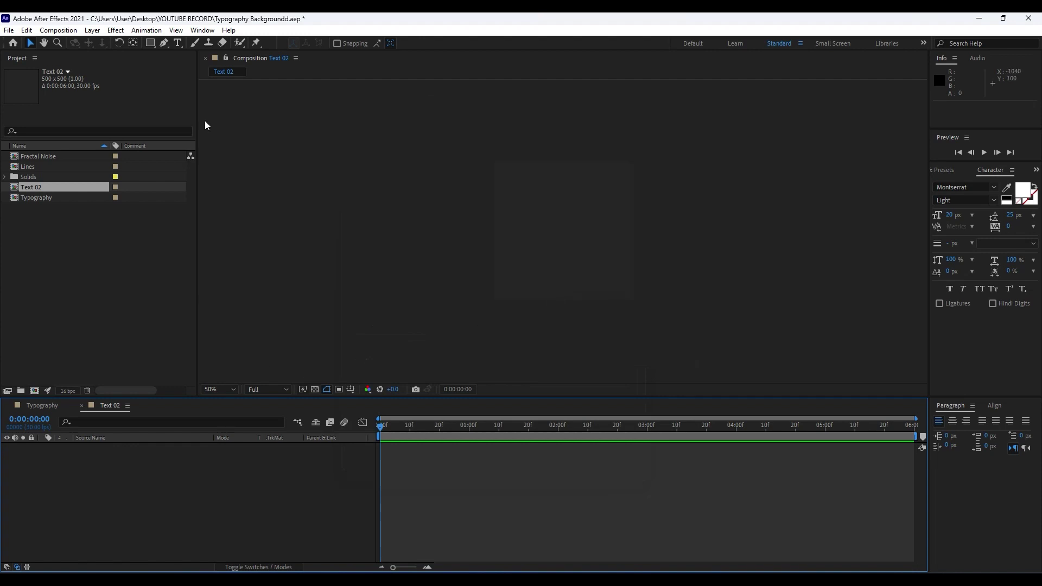
# Add a paragraph text box nearly filling the Text 02 composition and fill it with the Lorem Ipsum placeholder passage
pyautogui.click(177, 42)
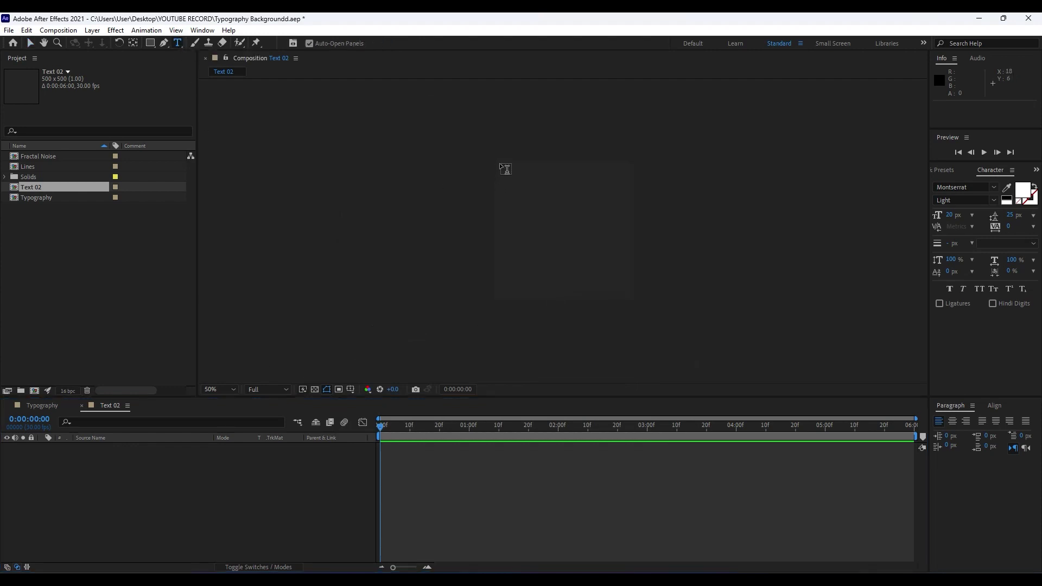
pyautogui.moveTo(498, 165); pyautogui.dragTo(628, 296)
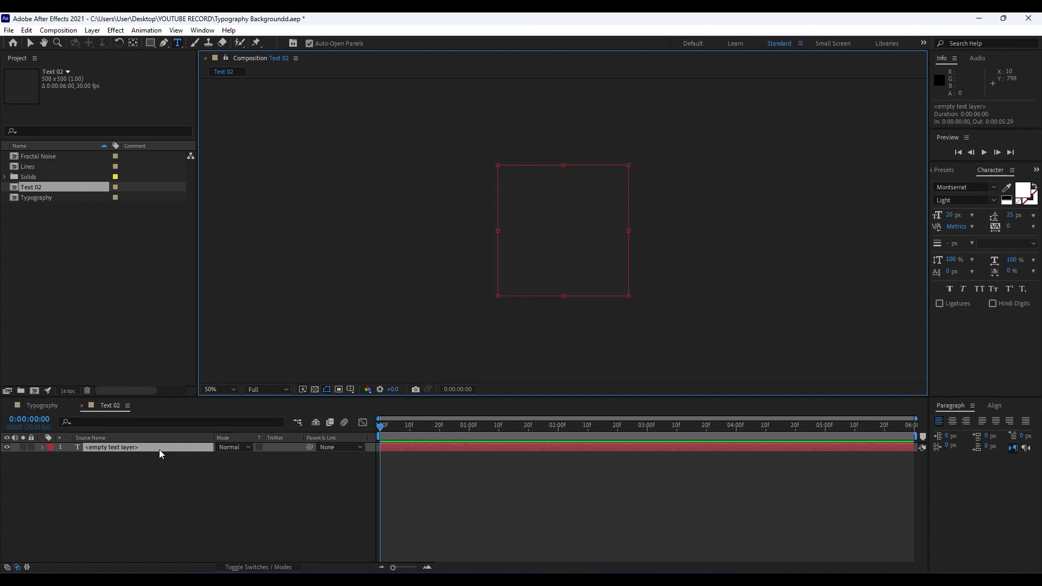
pyautogui.write("orem Ipsum is simply dummy text of the printing and typesetting industry. Lorem Ipsum has been the industry's standard dummy text ever since the 1500s, when an unknown printer took a galley of type and scrambled it to make a type specimen book. It has survived not only five centuries, but also the leap into electronic typesetting, remaining essentially unchanged. It was popularised in the 1960s with the release of Letraset sheets containing Lorem Ipsum passages, and more recently with desktop publishing software like Aldus PageMaker including versions of Lorem Ipsum.")
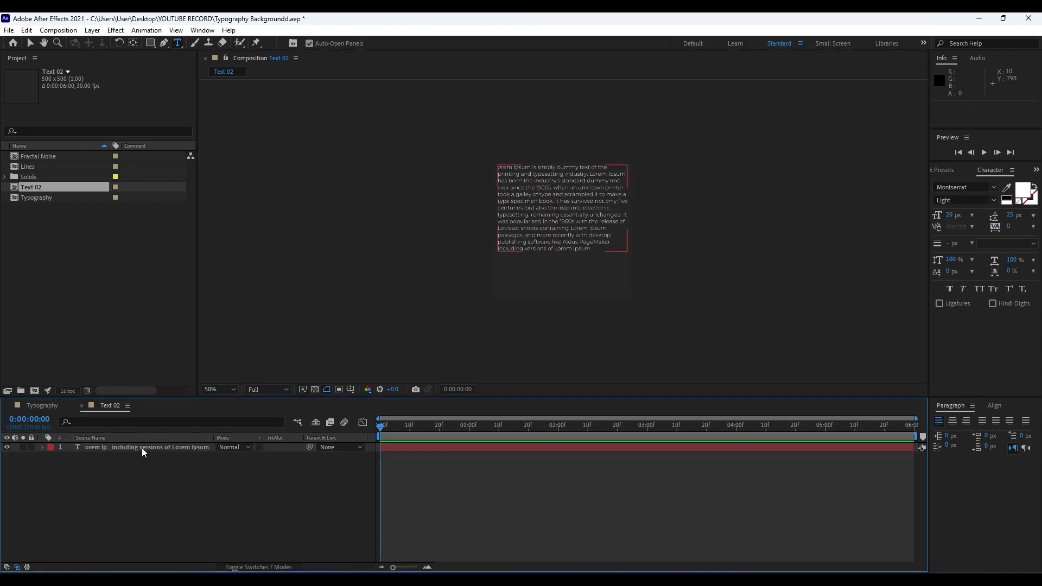
# Try a wider leading on the whole Lorem Ipsum paragraph and return it to 25 px
pyautogui.doubleClick(141, 448)
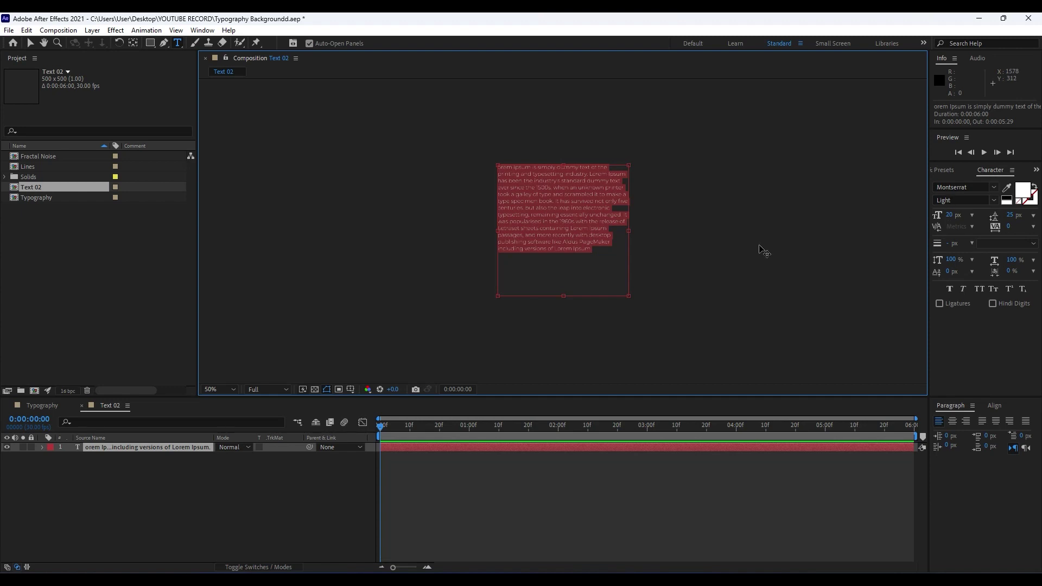
pyautogui.press('/')
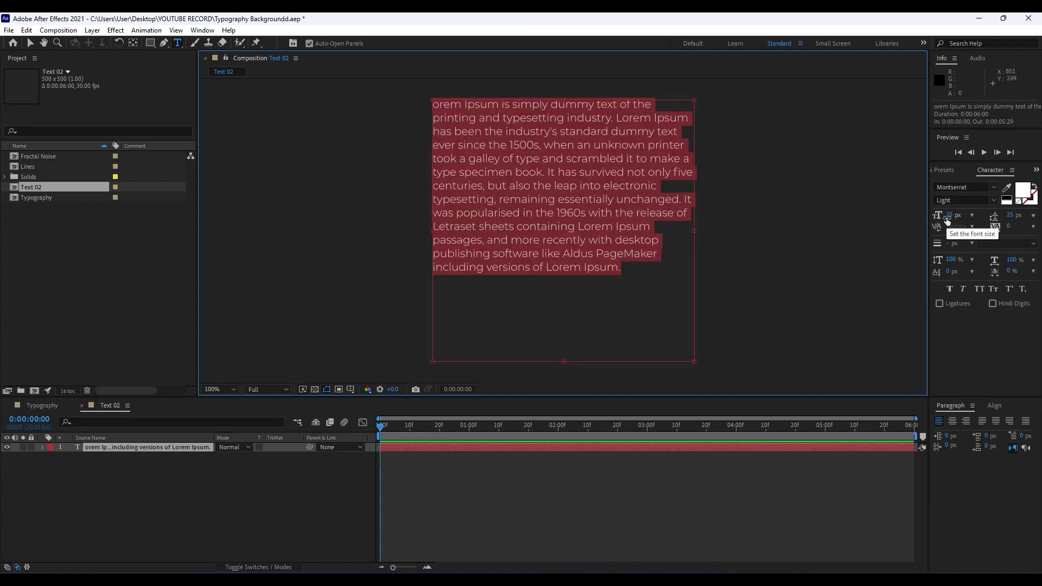
pyautogui.click(1010, 216)
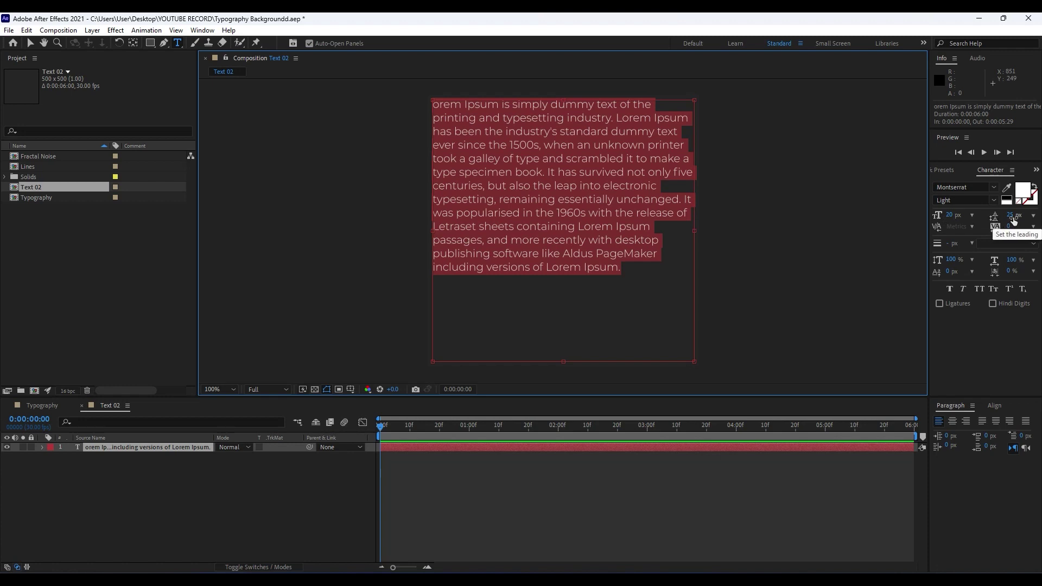
pyautogui.press('Up')
pyautogui.press('Up')
pyautogui.press('Up')
pyautogui.press('Up')
pyautogui.press('Up')
pyautogui.press('Up')
pyautogui.press('Up')
pyautogui.press('Up')
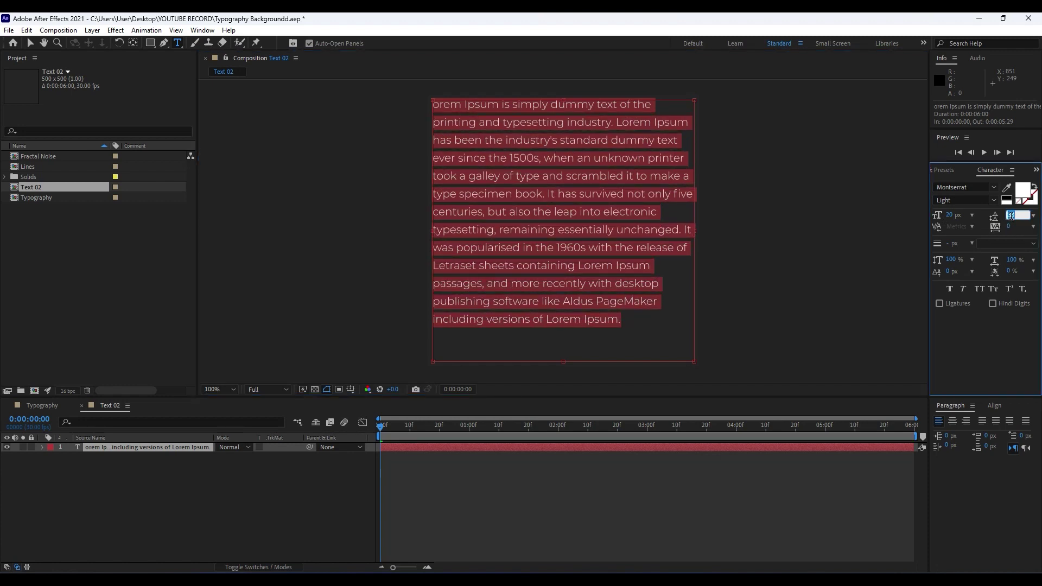
pyautogui.press('Down')
pyautogui.press('Down')
pyautogui.press('Down')
pyautogui.press('Down')
pyautogui.press('Down')
pyautogui.press('Down')
pyautogui.press('Down')
pyautogui.press('Down')
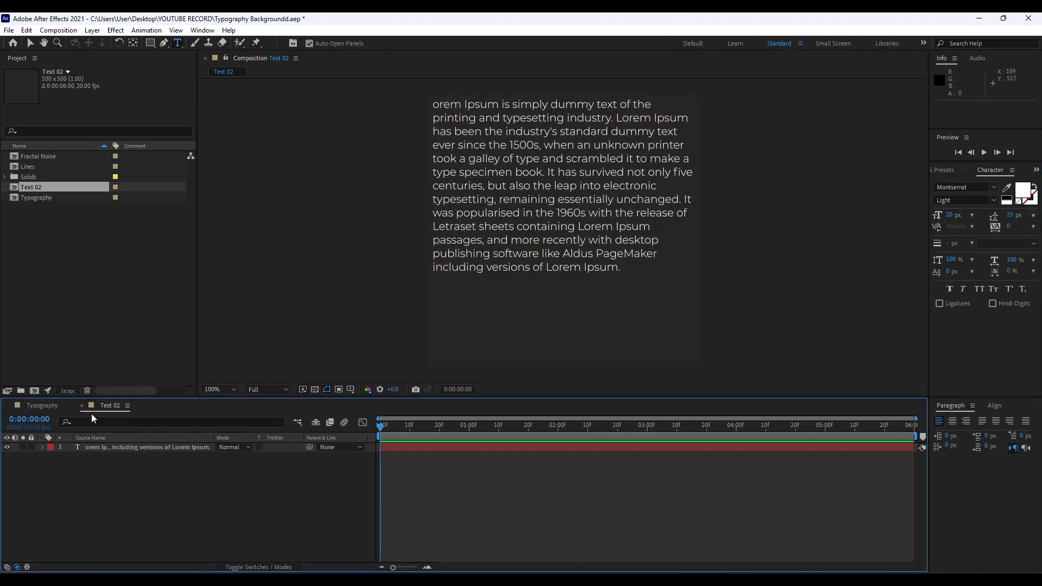
# Add the Text 02 composition as the top layer of Typography and place it in the frame's upper-left area
pyautogui.click(82, 405)
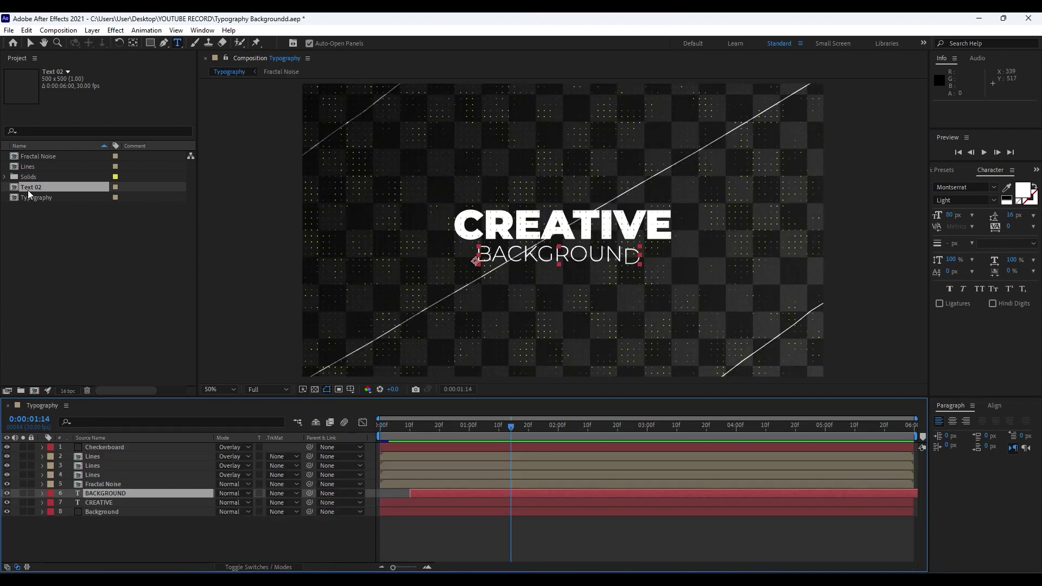
pyautogui.press('F2')
pyautogui.moveTo(23, 187); pyautogui.dragTo(145, 443)
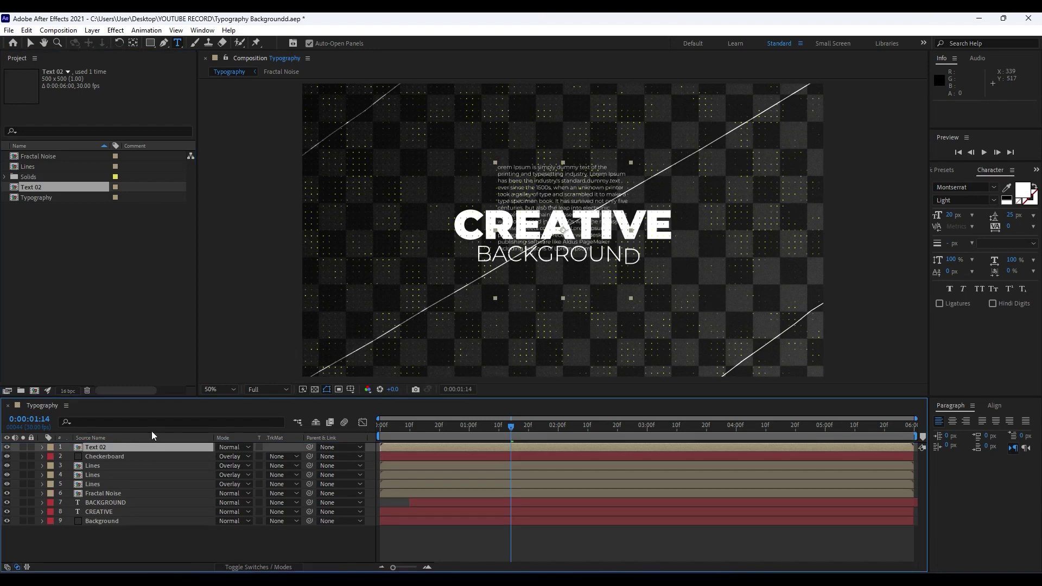
pyautogui.press('v')
pyautogui.moveTo(580, 192); pyautogui.dragTo(418, 139)
# Open the Text 02 composition and apply the Typewriter animation preset to its paragraph layer at 0:00:00:00
pyautogui.doubleClick(107, 447)
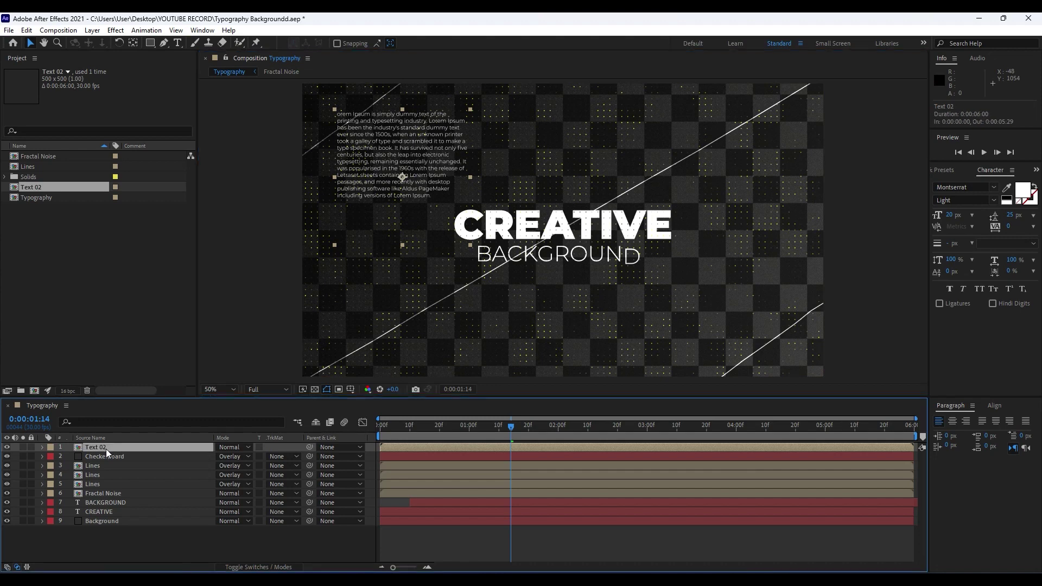
pyautogui.moveTo(434, 428); pyautogui.dragTo(362, 429)
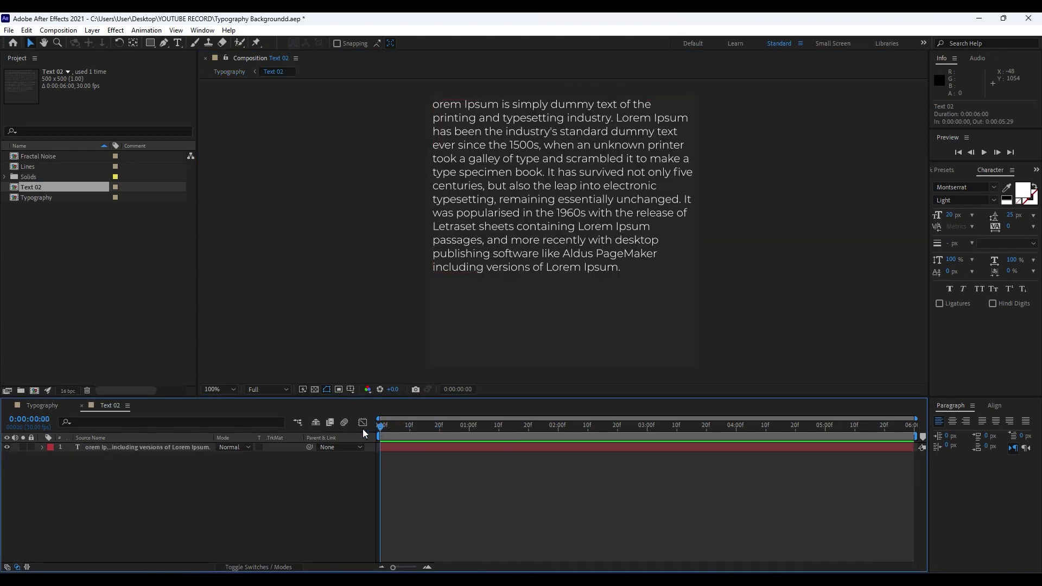
pyautogui.click(939, 171)
pyautogui.hotkey('ctrl', 'f')
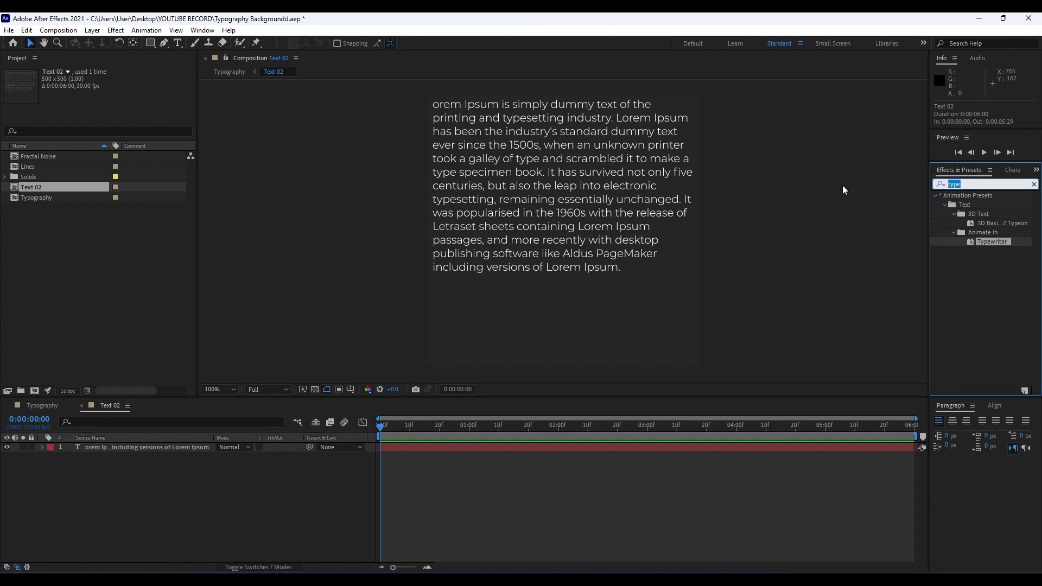
pyautogui.write('typ')
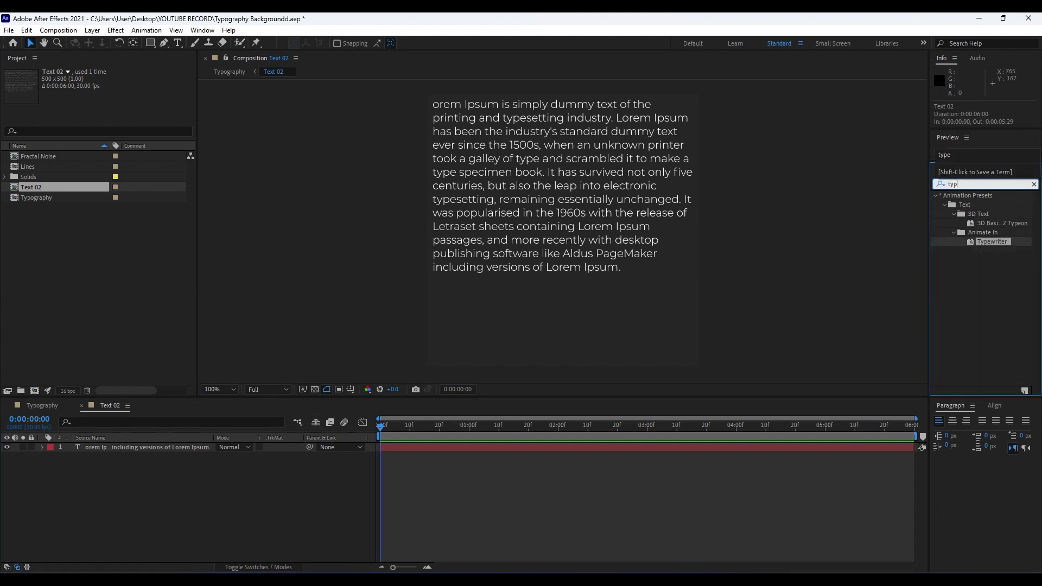
pyautogui.moveTo(1005, 250); pyautogui.dragTo(159, 454)
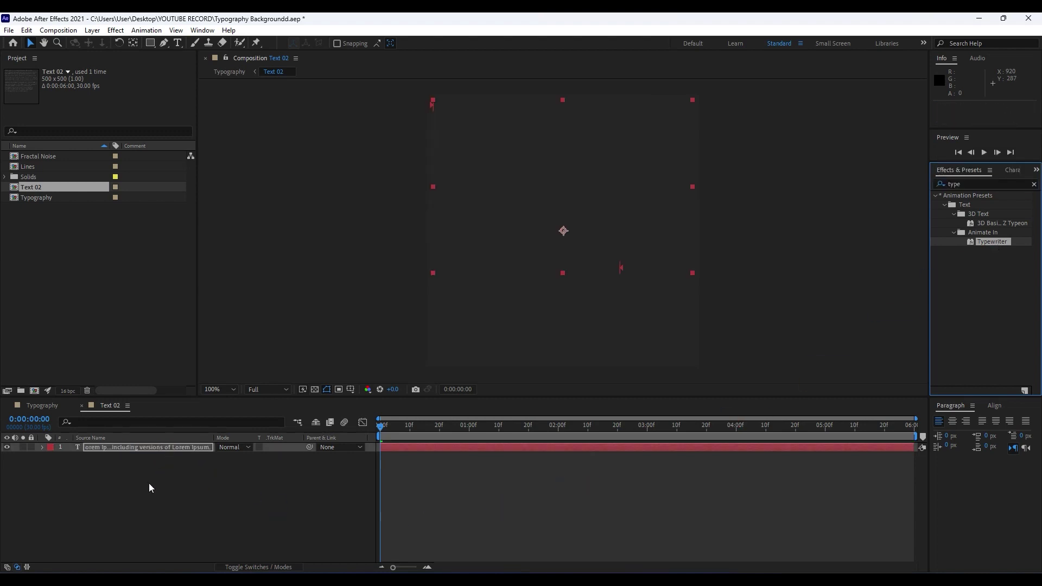
# Slow the typewriter reveal by moving the second Range Selector Start keyframe to 0:00:03:02
pyautogui.click(132, 446)
pyautogui.press('u')
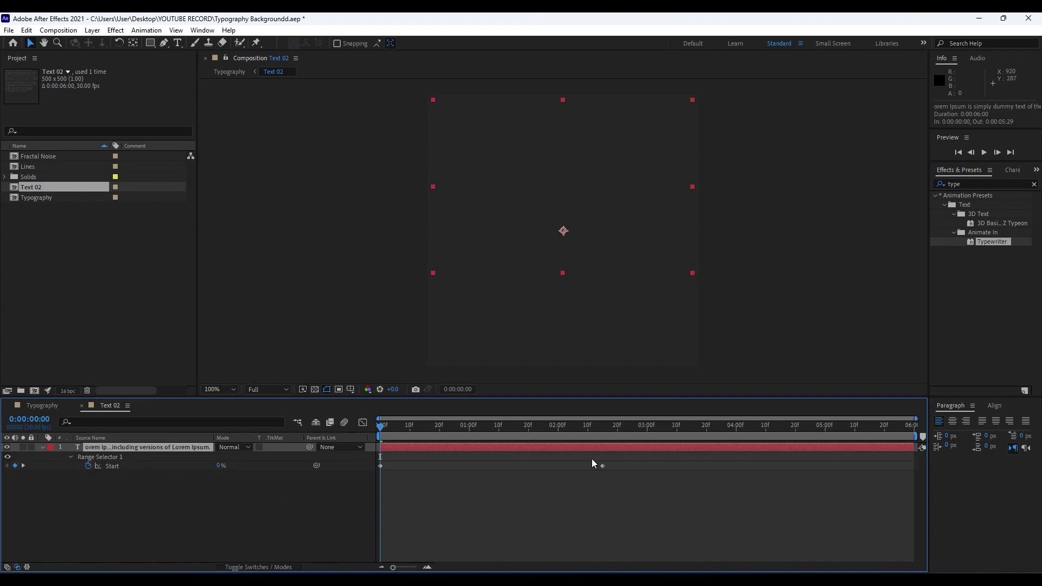
pyautogui.moveTo(383, 434); pyautogui.dragTo(514, 436)
pyautogui.moveTo(601, 467); pyautogui.dragTo(651, 464)
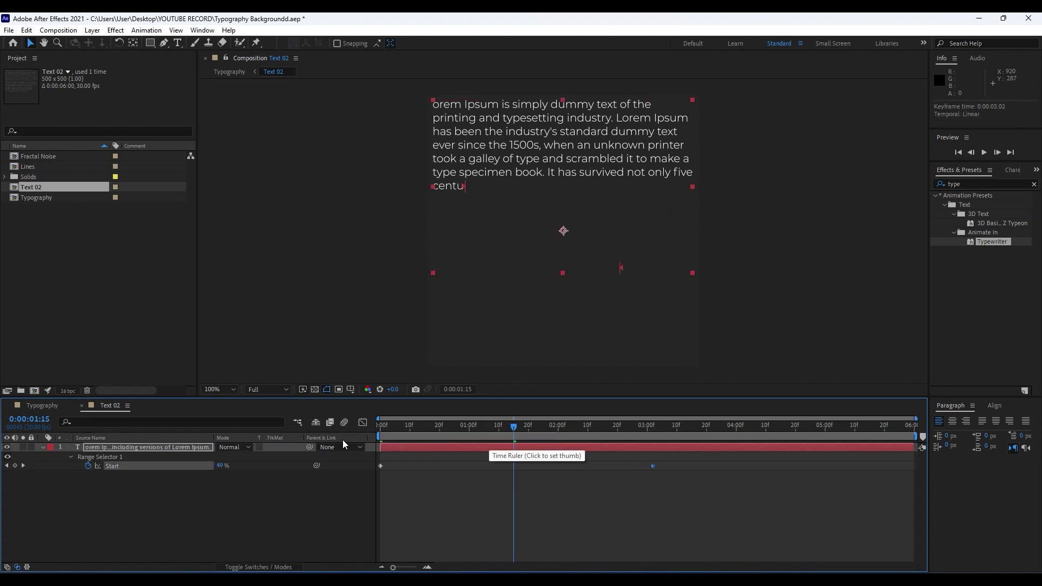
pyautogui.click(42, 447)
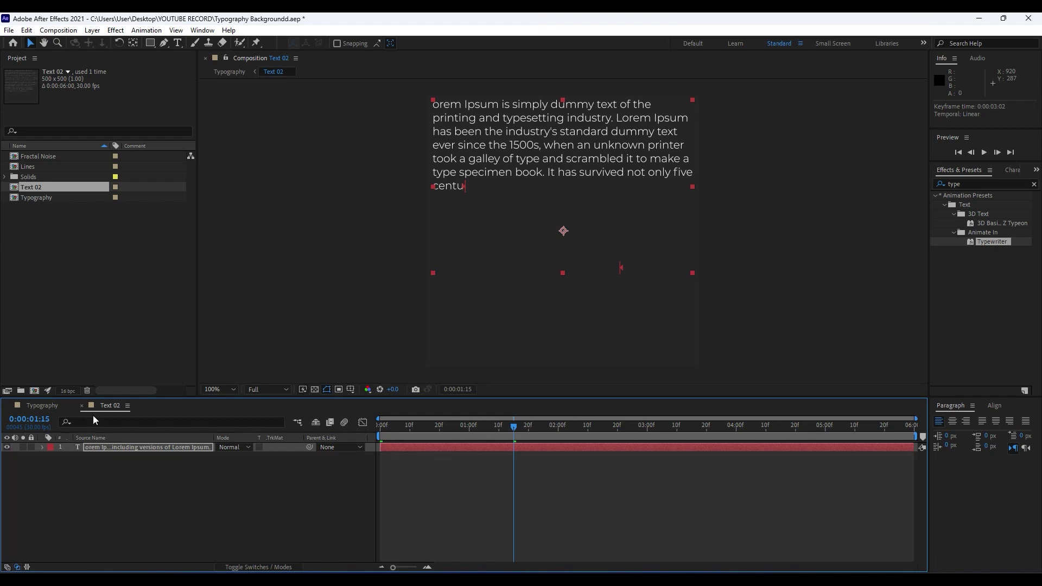
# Preview the typewriter paragraph in the Typography composition and move the current time to 0:00:02:12
pyautogui.click(82, 405)
pyautogui.press('space')
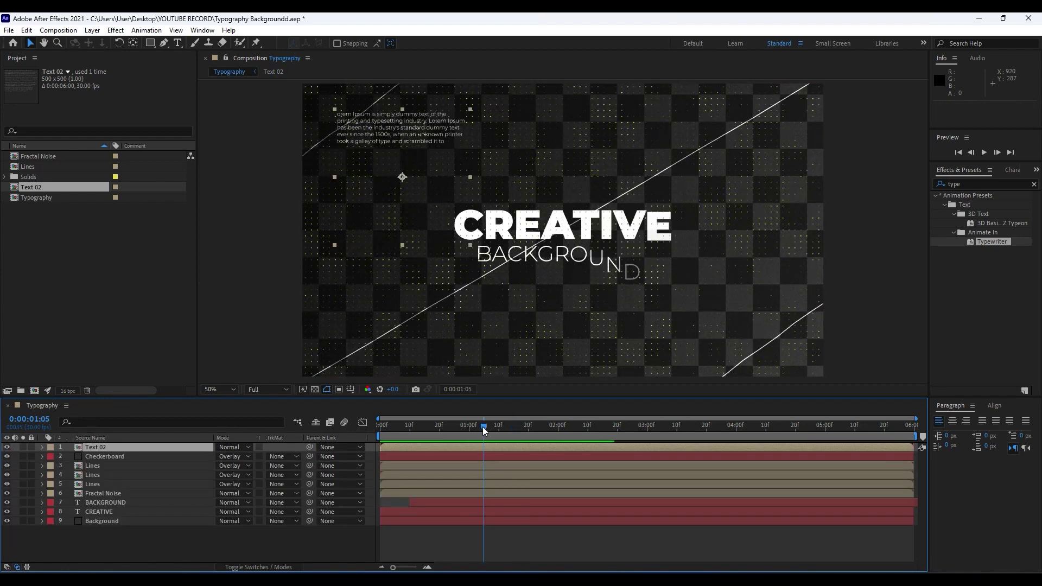
pyautogui.click(595, 427)
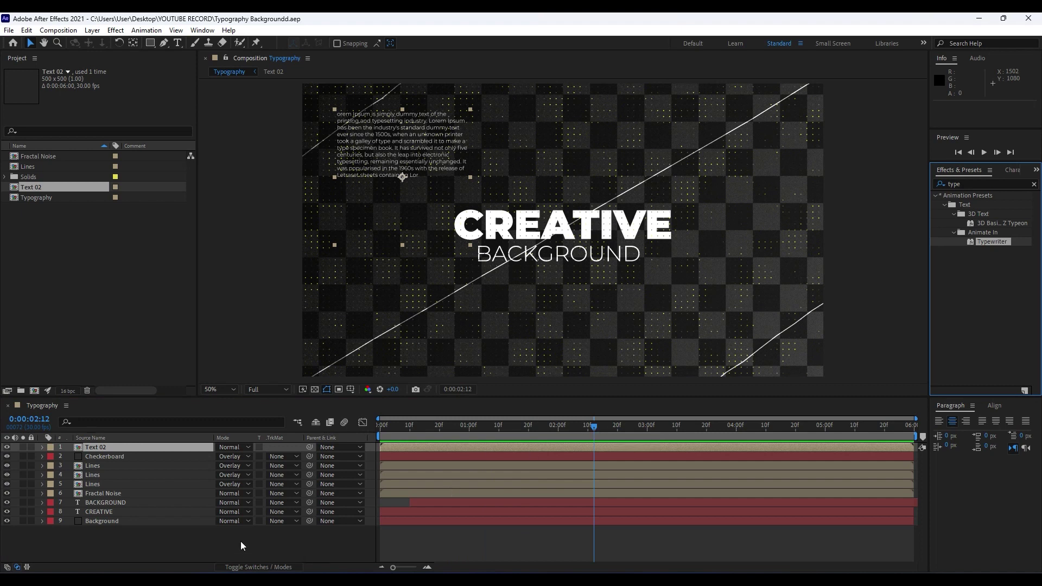
# Duplicate the Text 02 layer, place the copy in the frame's lower-right corner and scale it to 56%
pyautogui.click(119, 447)
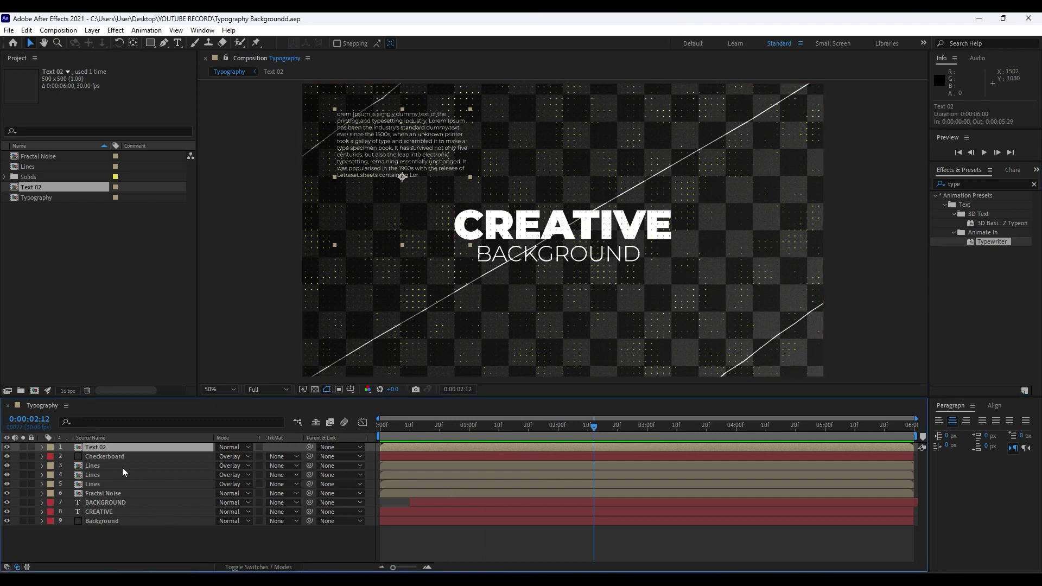
pyautogui.click(26, 30)
pyautogui.click(71, 172)
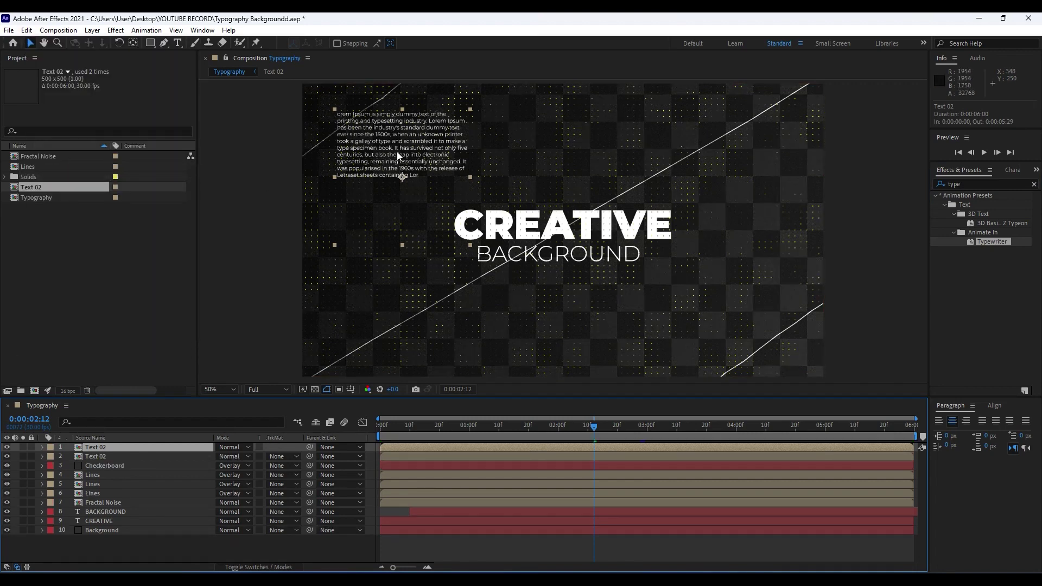
pyautogui.moveTo(388, 151); pyautogui.dragTo(732, 325)
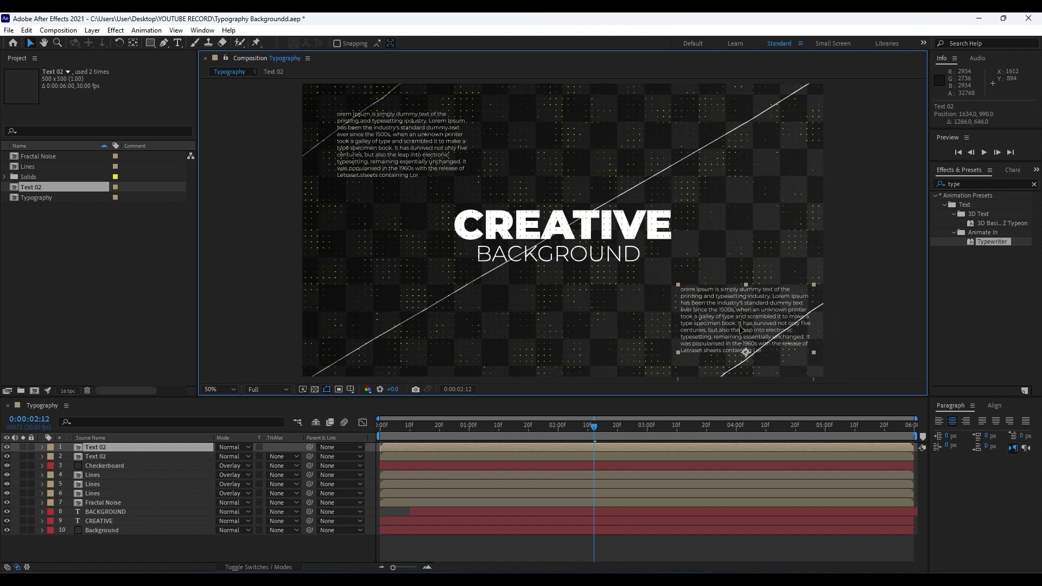
pyautogui.press('s')
pyautogui.moveTo(235, 456); pyautogui.dragTo(210, 457)
pyautogui.moveTo(734, 340); pyautogui.dragTo(754, 342)
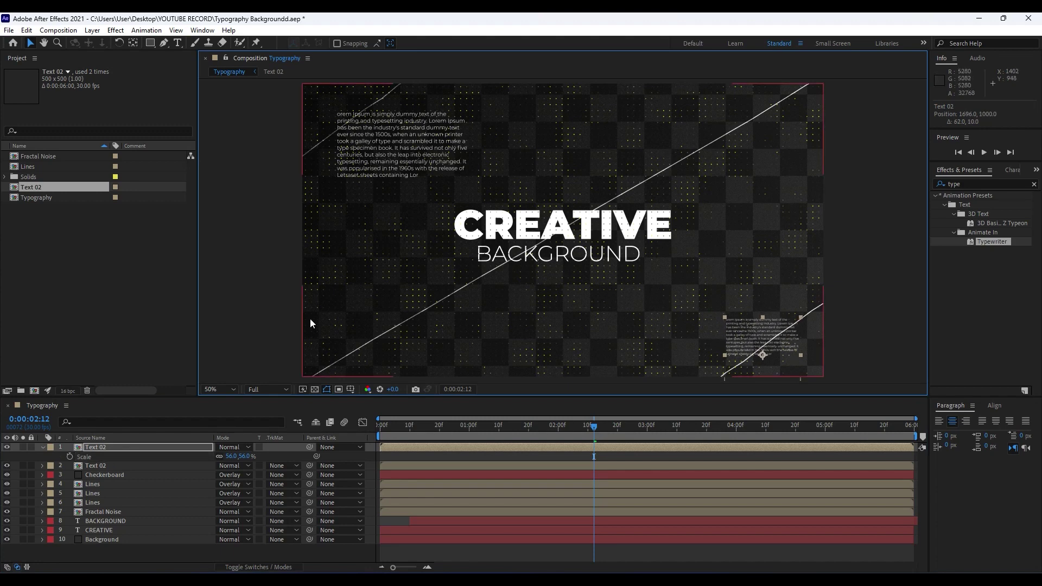
# Duplicate the original Text 02 layer, scale the copy to 67% and place it partly beyond the frame's lower-left edge
pyautogui.click(119, 466)
pyautogui.hotkey('ctrl', 'd')
pyautogui.moveTo(391, 157); pyautogui.dragTo(344, 347)
pyautogui.press('s')
pyautogui.moveTo(237, 476); pyautogui.dragTo(213, 477)
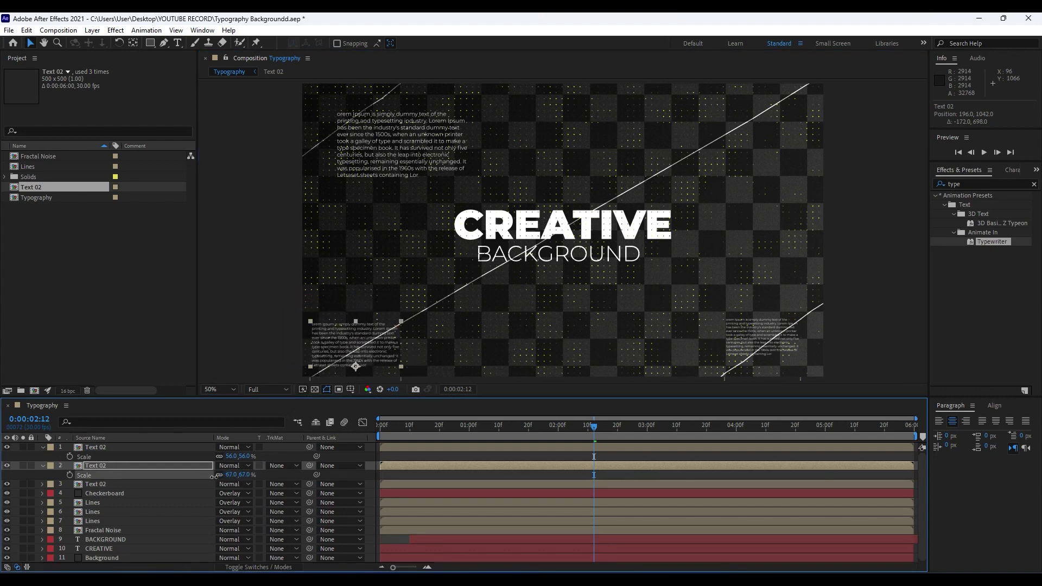
pyautogui.moveTo(369, 341); pyautogui.dragTo(568, 254)
# Add another Text 02 copy in the frame's upper-right area at about 1542, 380 and scale it to 47%
pyautogui.click(145, 465)
pyautogui.hotkey('ctrl', 'd')
pyautogui.moveTo(772, 138); pyautogui.dragTo(722, 179)
pyautogui.press('s')
pyautogui.moveTo(231, 475); pyautogui.dragTo(218, 474)
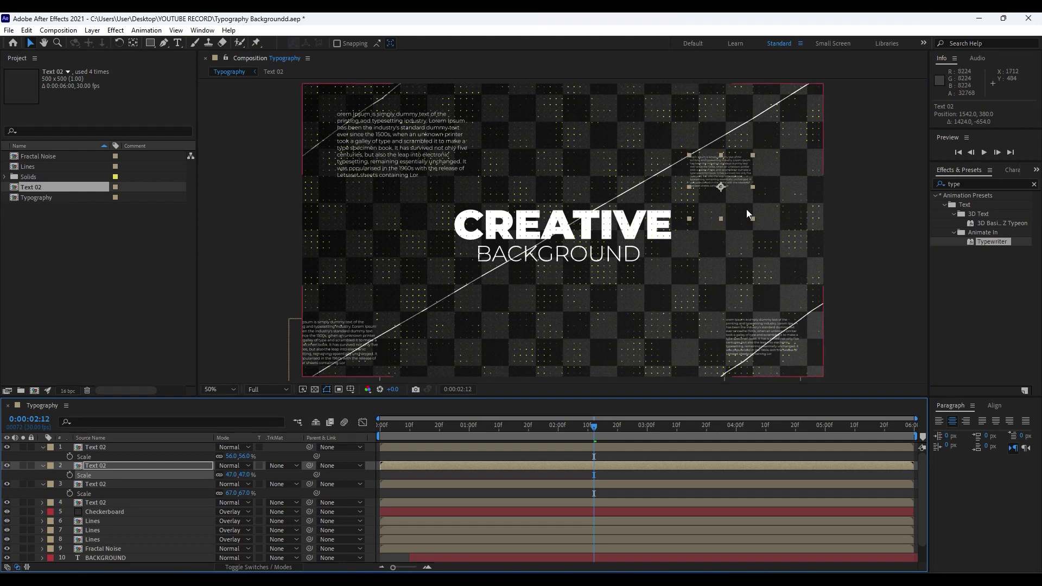
# Duplicate the upper-right Text 02 copy, place it below the title at about 920, 898 and scale it to 30%
pyautogui.hotkey('ctrl', 'd')
pyautogui.moveTo(708, 179); pyautogui.dragTo(541, 323)
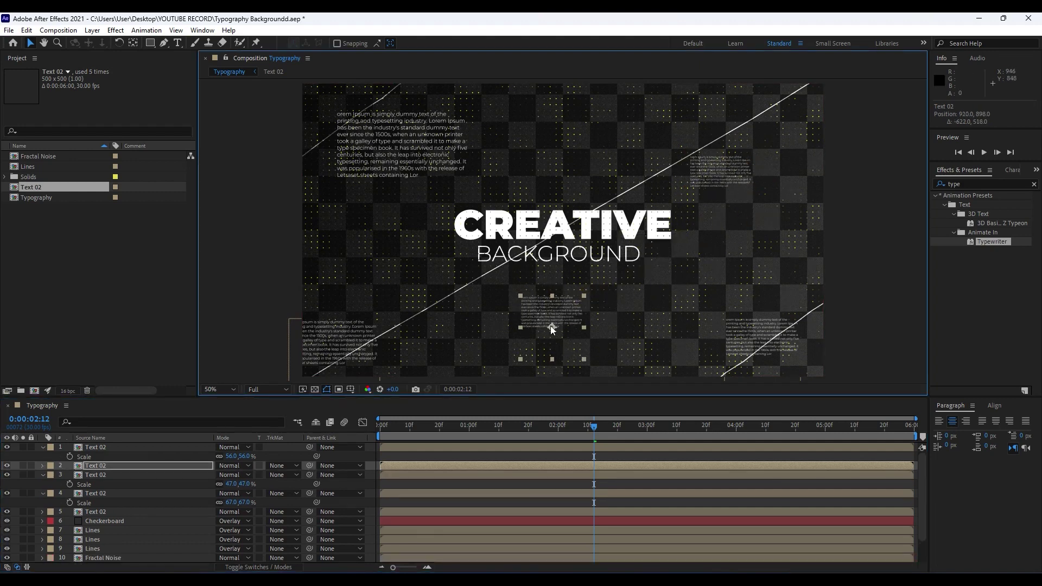
pyautogui.press('s')
pyautogui.moveTo(233, 475); pyautogui.dragTo(222, 475)
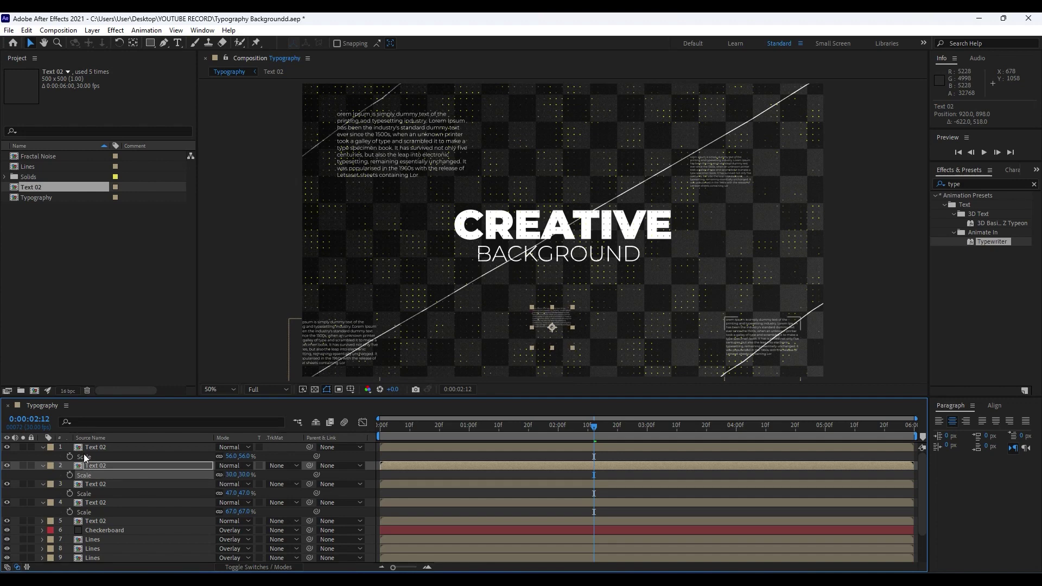
# Raise the original upper-left Text 02 layer to about 366, 296 and set its scale to 90%
pyautogui.click(96, 521)
pyautogui.moveTo(402, 148); pyautogui.dragTo(402, 135)
pyautogui.press('s')
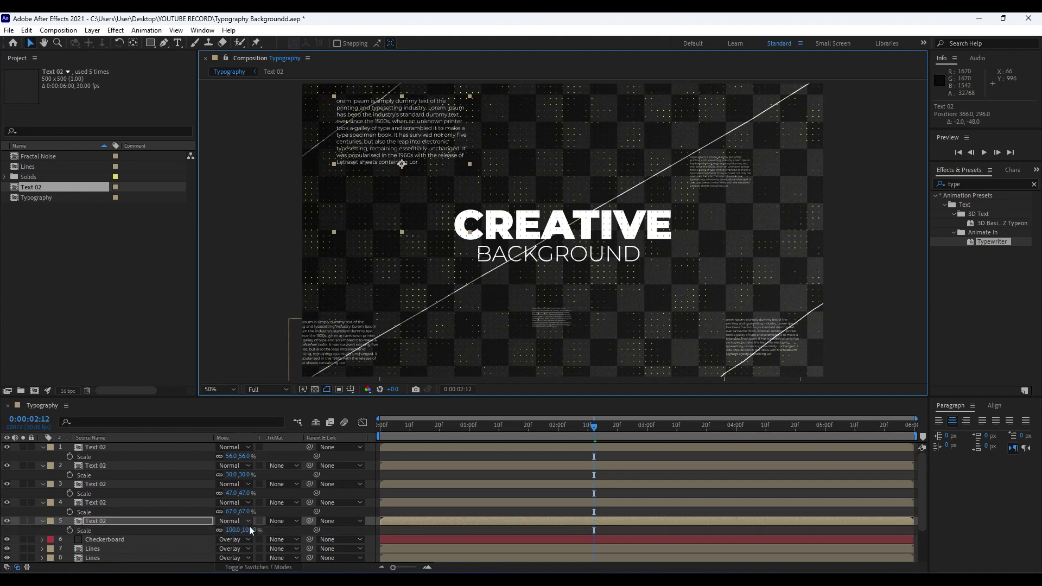
pyautogui.click(233, 529)
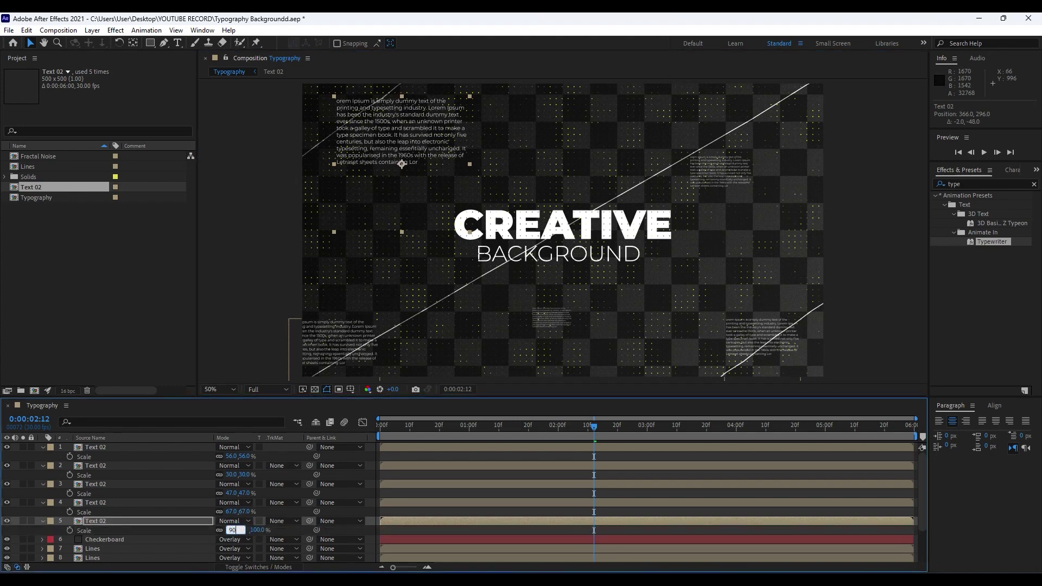
pyautogui.click(192, 494)
# Centre-align the paragraph inside the Text 02 composition and return to the Typography composition
pyautogui.click(116, 504)
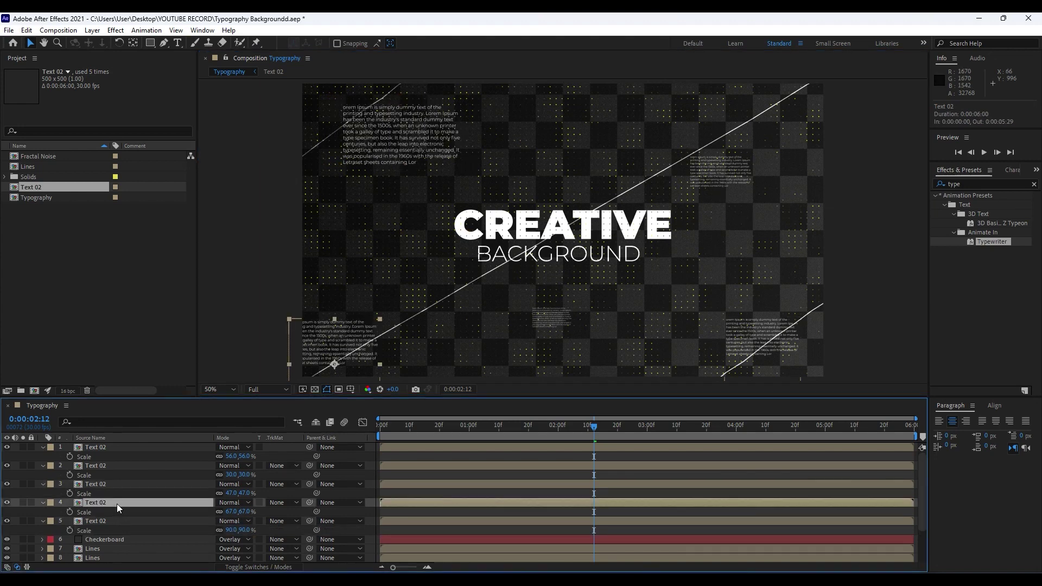
pyautogui.doubleClick(107, 449)
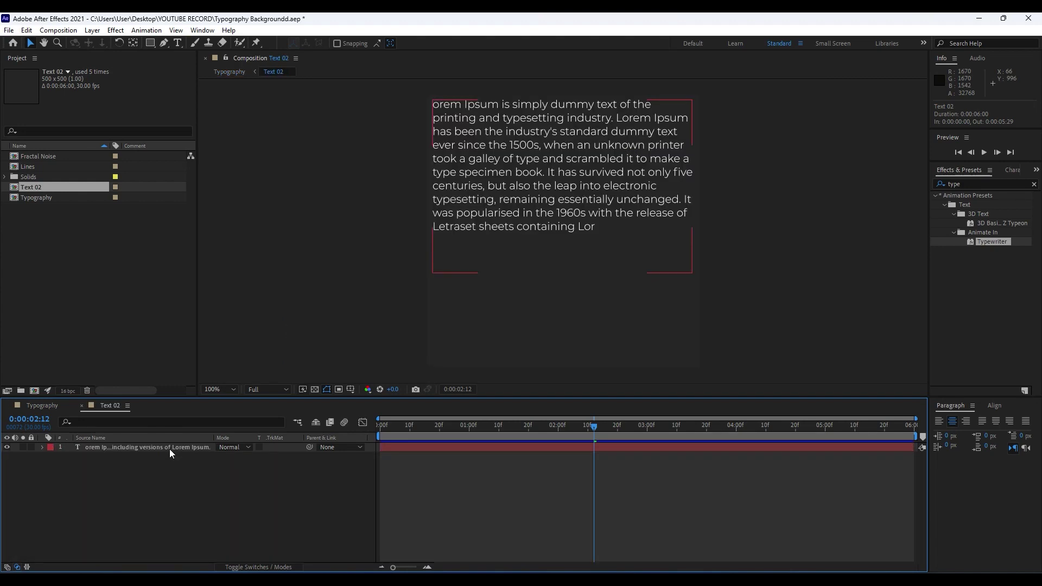
pyautogui.doubleClick(169, 449)
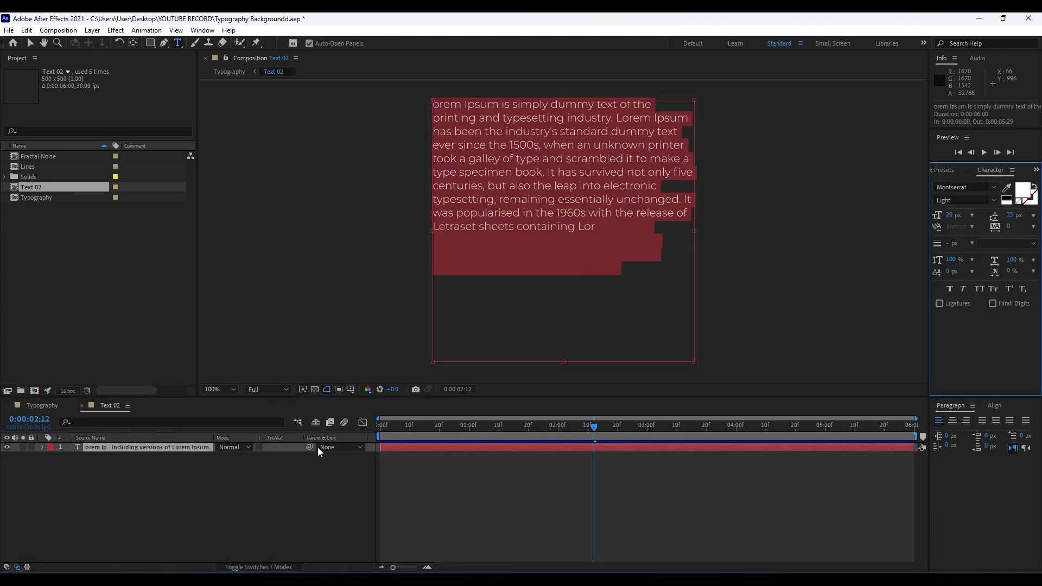
pyautogui.click(954, 424)
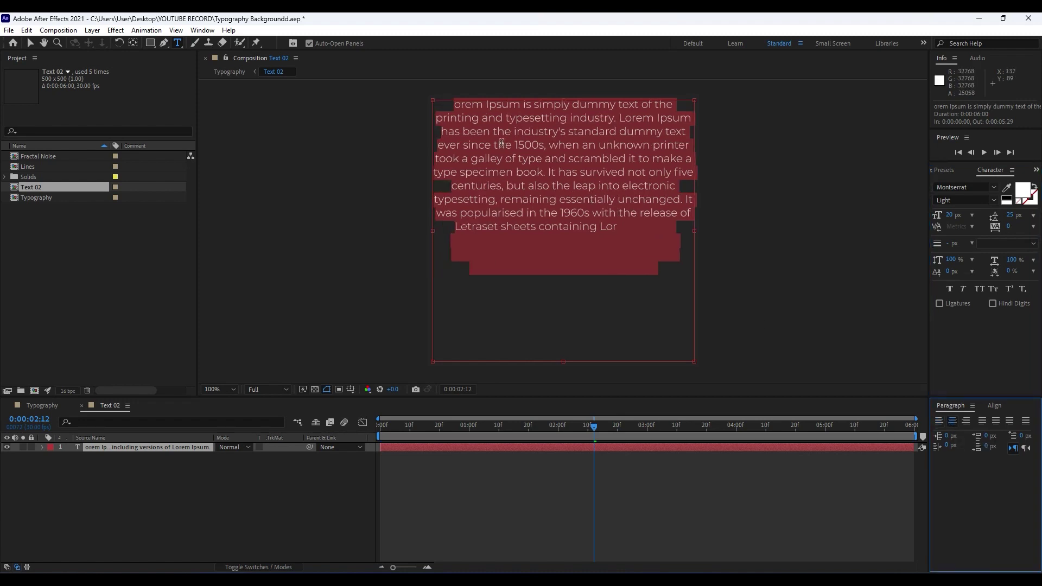
pyautogui.press('Escape')
pyautogui.click(60, 405)
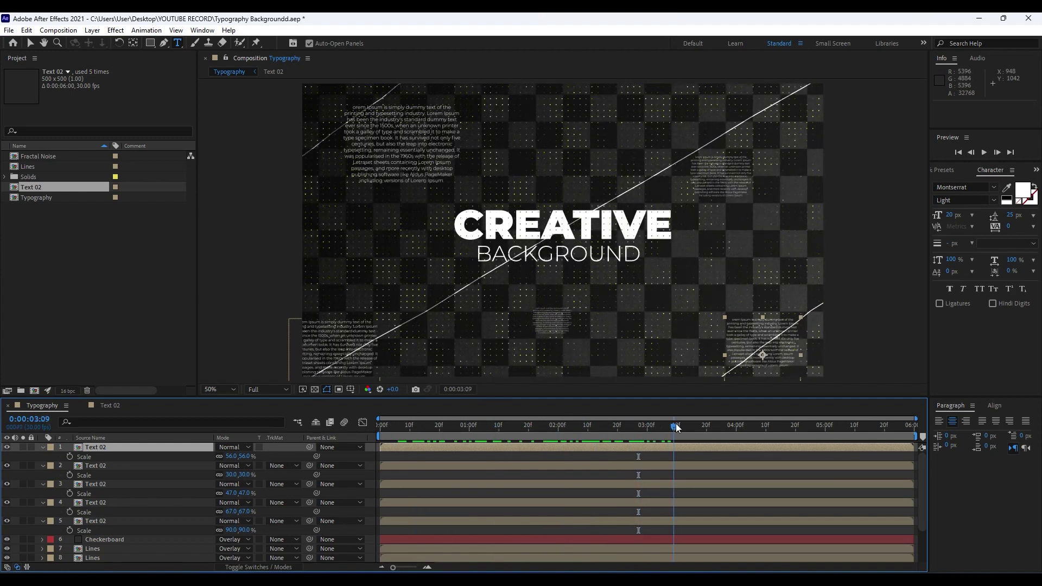
# Reposition the lower-left Text 02 block to about 212, 970, nudge the upper-left block up, and move the upper-right block to about 1518, 342
pyautogui.press('v')
pyautogui.moveTo(330, 350); pyautogui.dragTo(356, 333)
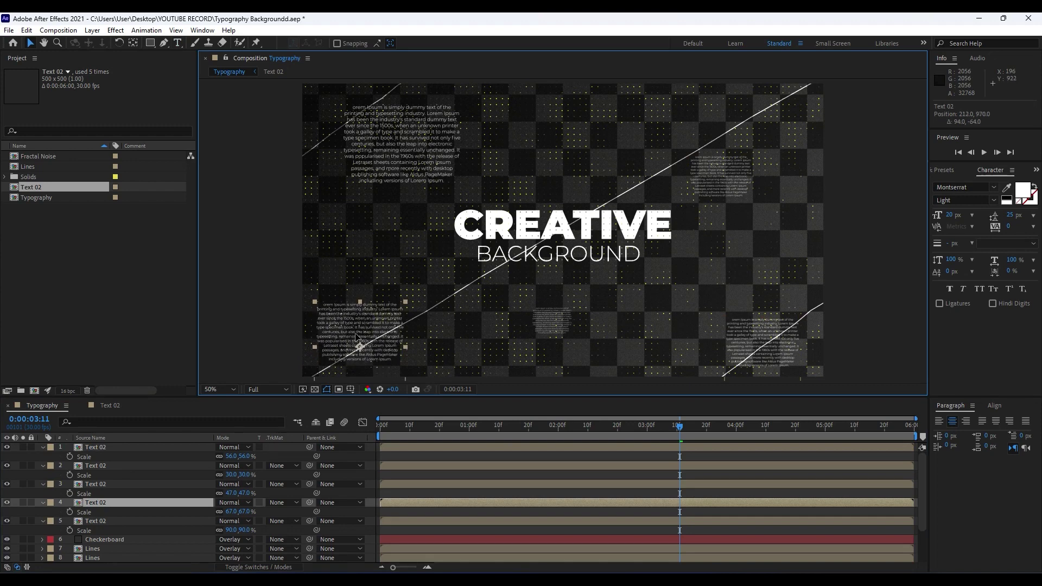
pyautogui.moveTo(405, 103); pyautogui.dragTo(416, 94)
pyautogui.moveTo(714, 184); pyautogui.dragTo(708, 174)
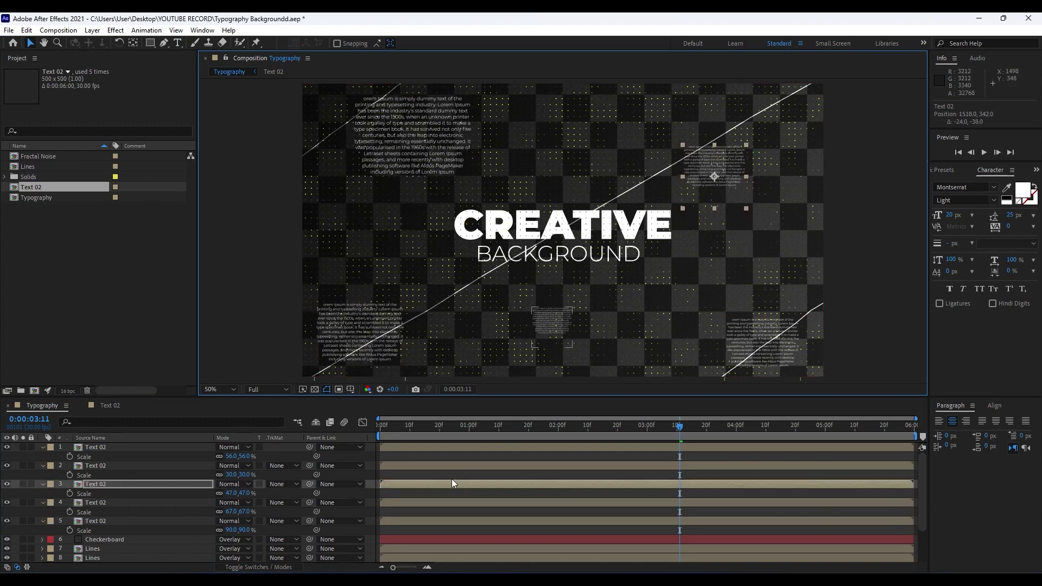
# Stagger the five Text 02 layers in time, starting the lower-left block at 0:26 and the block below the title at 1:14
pyautogui.click(393, 567)
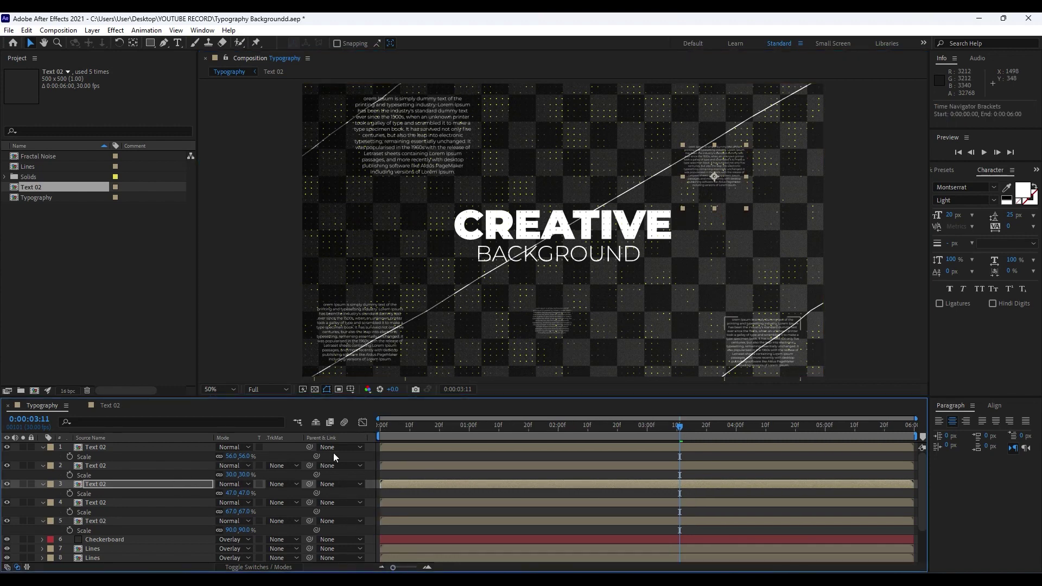
pyautogui.moveTo(402, 445); pyautogui.dragTo(518, 445)
pyautogui.moveTo(436, 467); pyautogui.dragTo(590, 484)
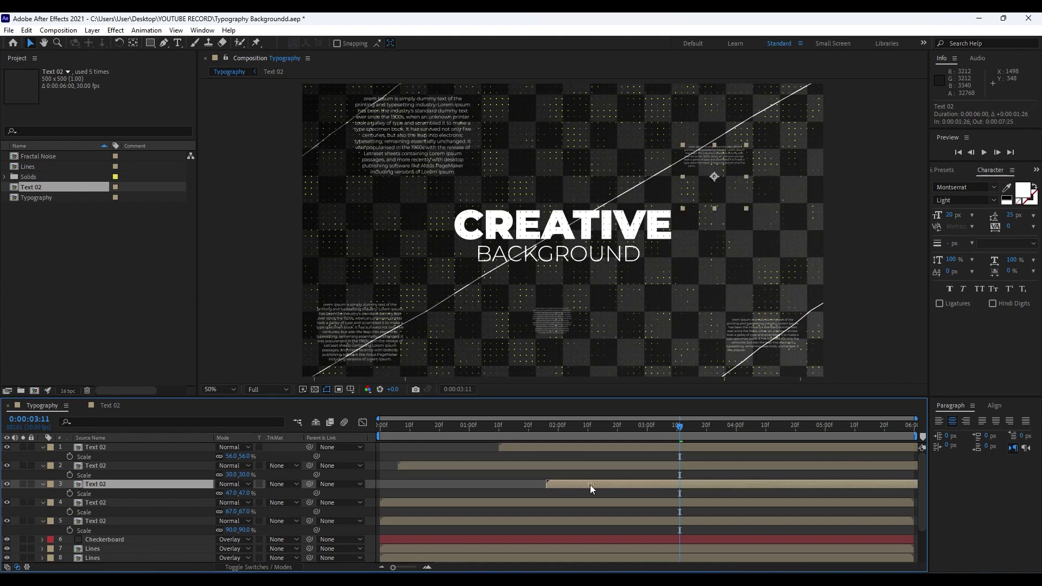
pyautogui.moveTo(452, 502); pyautogui.dragTo(500, 500)
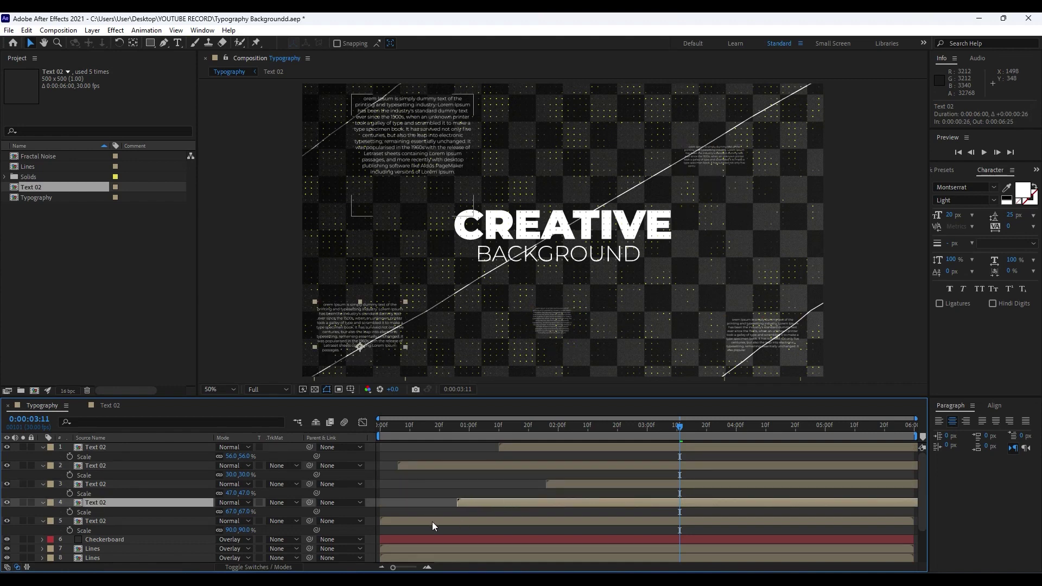
pyautogui.moveTo(432, 520); pyautogui.dragTo(637, 522)
pyautogui.moveTo(559, 484); pyautogui.dragTo(539, 460)
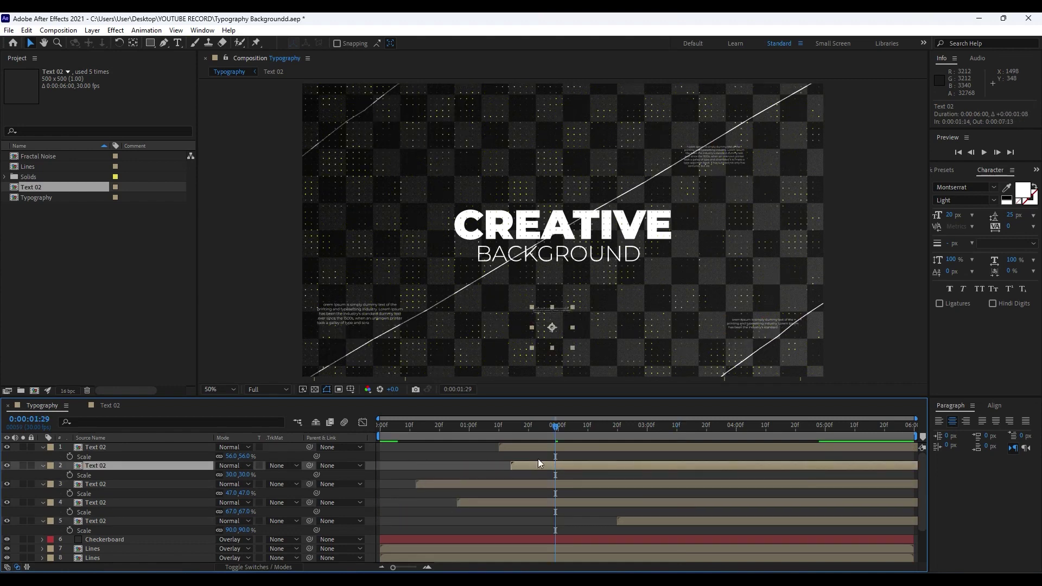
# Start the upper-left Text 02 layer at about 0:21 and the upper-right one at about 0:18, and preview the timing
pyautogui.moveTo(635, 521); pyautogui.dragTo(461, 525)
pyautogui.moveTo(485, 484); pyautogui.dragTo(636, 494)
pyautogui.press('space')
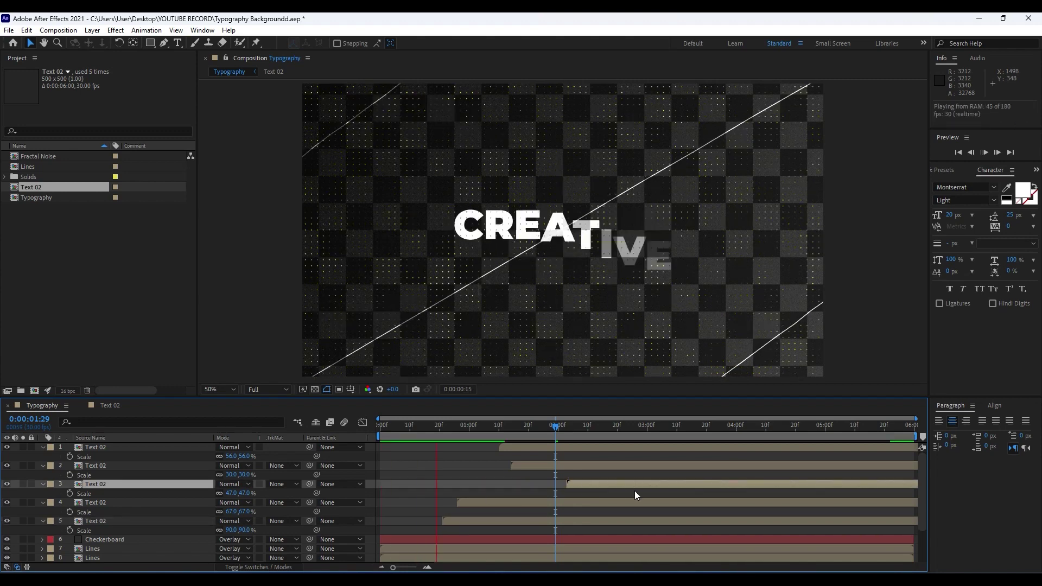
pyautogui.click(491, 433)
pyautogui.moveTo(588, 482); pyautogui.dragTo(452, 481)
pyautogui.press('space')
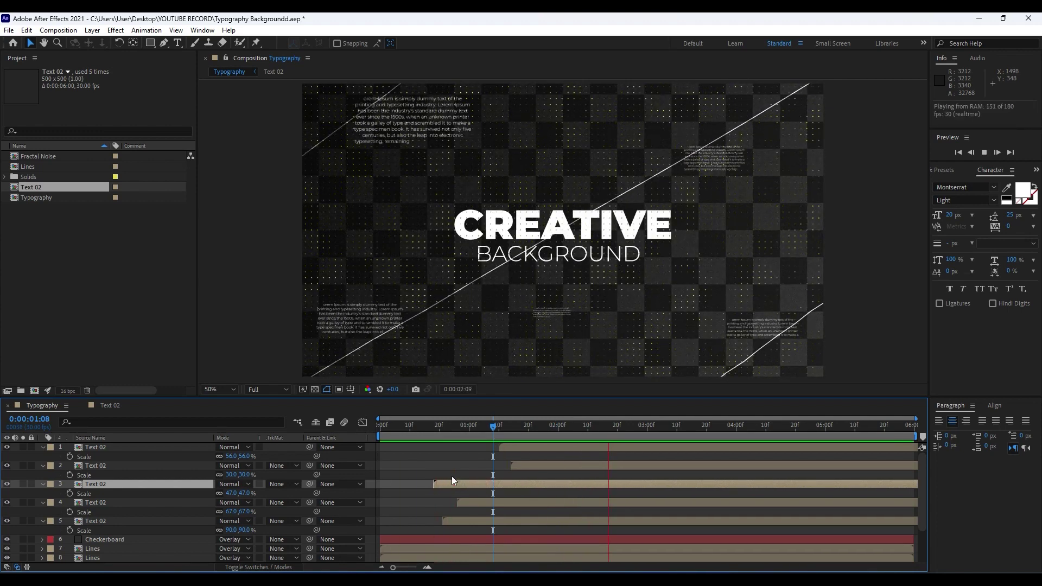
pyautogui.moveTo(486, 428); pyautogui.dragTo(516, 428)
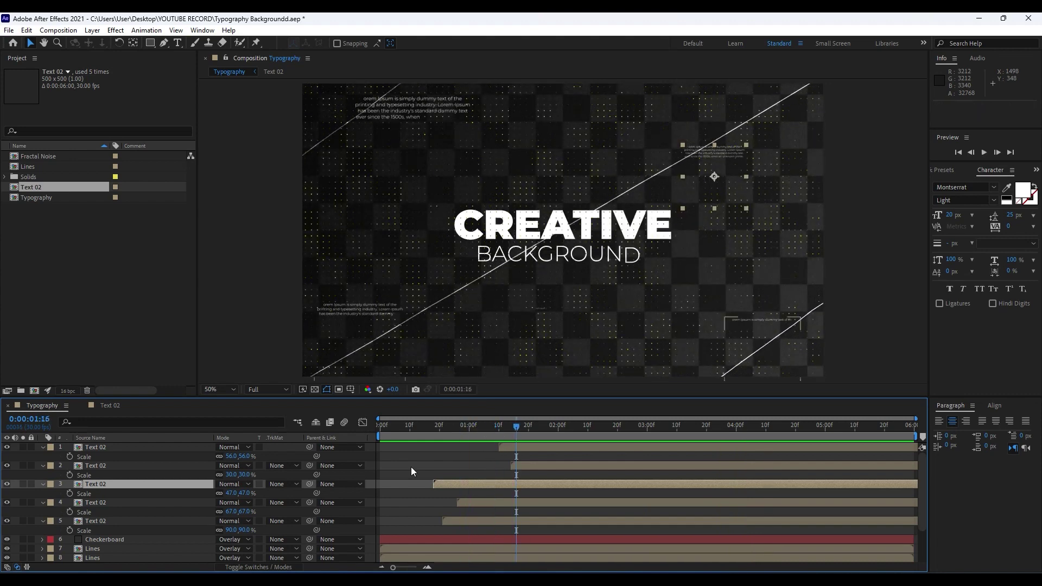
# Collapse the Scale properties of all five Text 02 layers
pyautogui.click(44, 449)
pyautogui.click(42, 458)
pyautogui.click(43, 467)
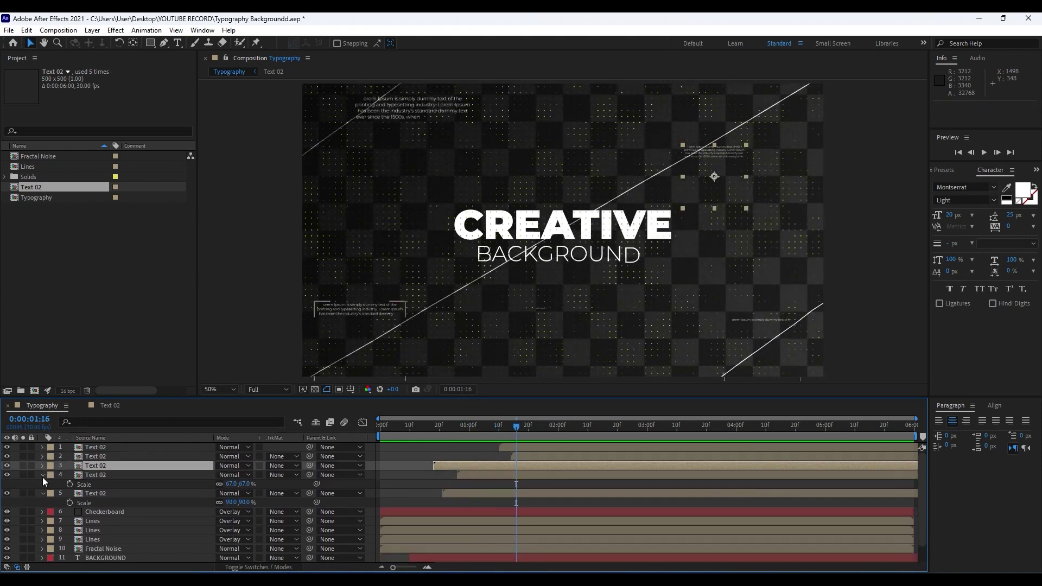
pyautogui.click(43, 476)
pyautogui.click(43, 484)
# Pre-compose the five Text 02 layers as "Text 02 + Elements", moving all attributes into the new composition
pyautogui.click(99, 485)
pyautogui.keyDown('shift'); pyautogui.click(101, 446); pyautogui.keyUp('shift')
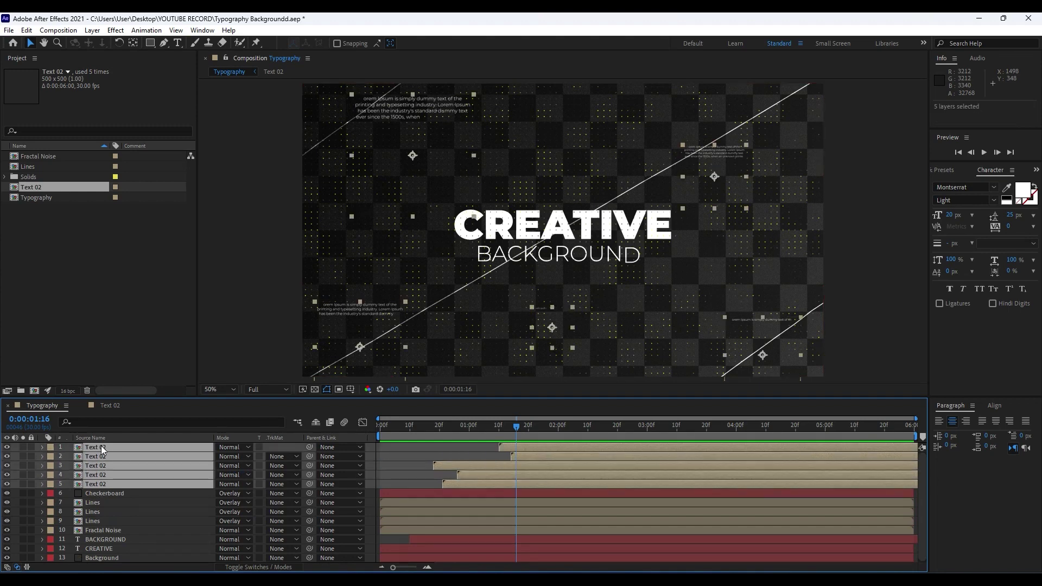
pyautogui.rightClick(126, 474)
pyautogui.click(189, 413)
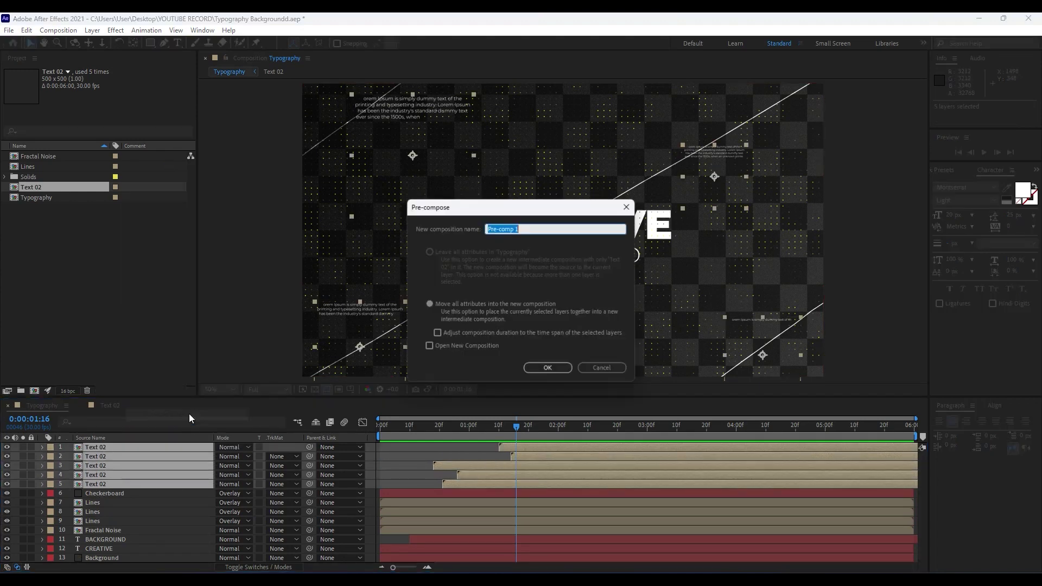
pyautogui.click(430, 305)
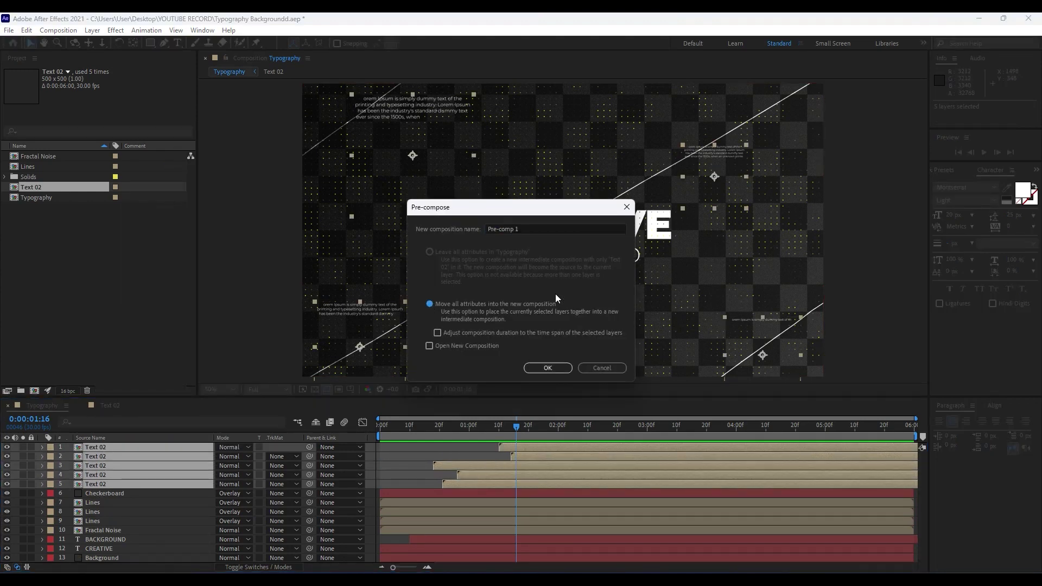
pyautogui.click(537, 228)
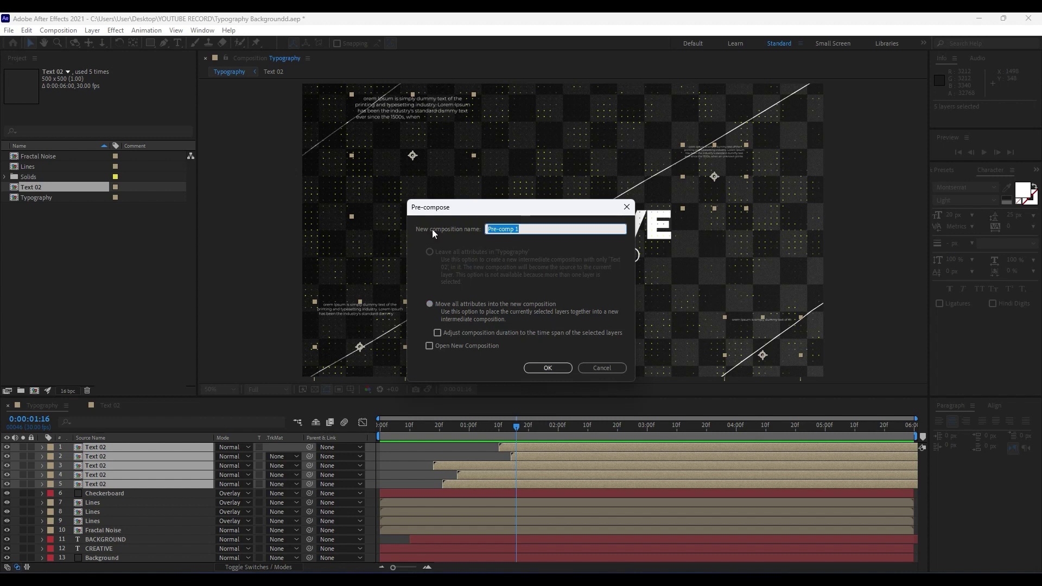
pyautogui.write('Text 02 + Elements')
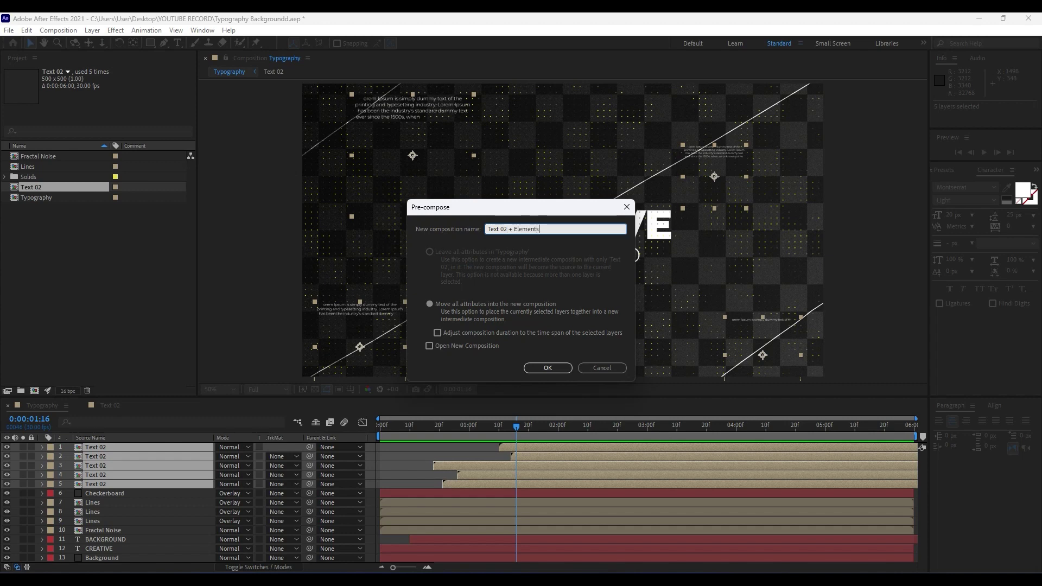
pyautogui.press('Return')
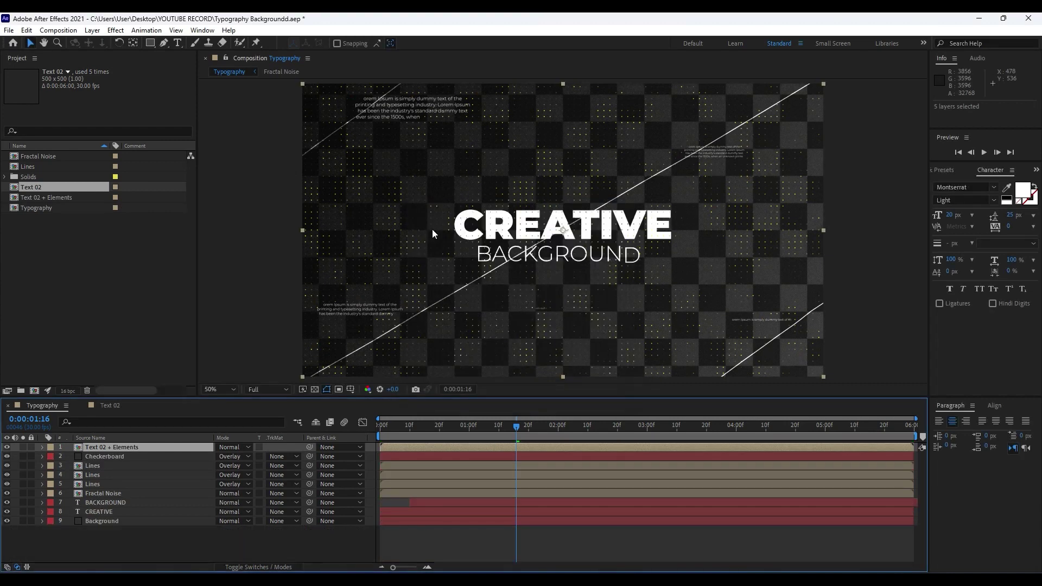
pyautogui.click(229, 447)
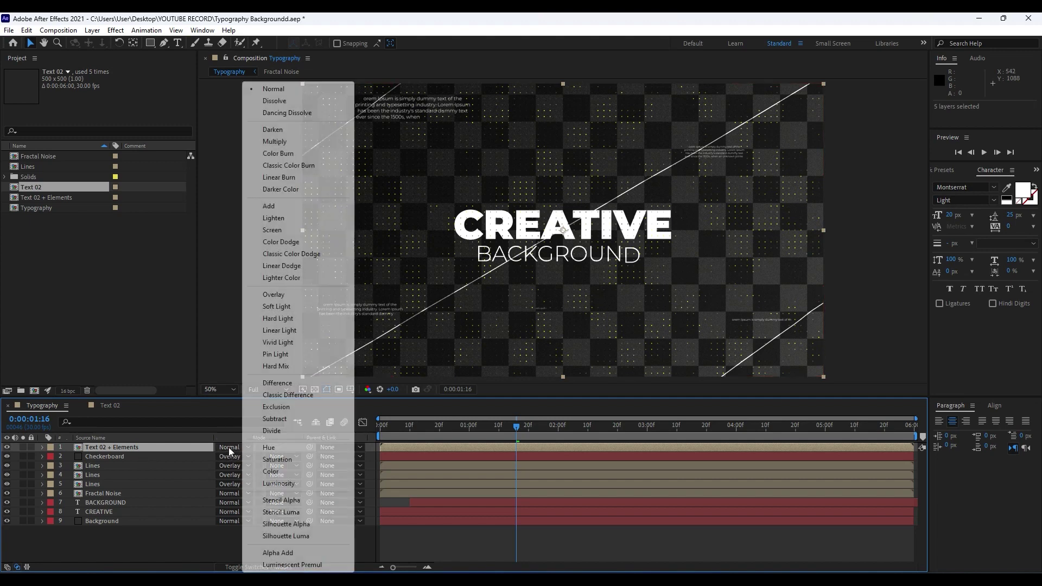
pyautogui.click(135, 529)
pyautogui.click(136, 528)
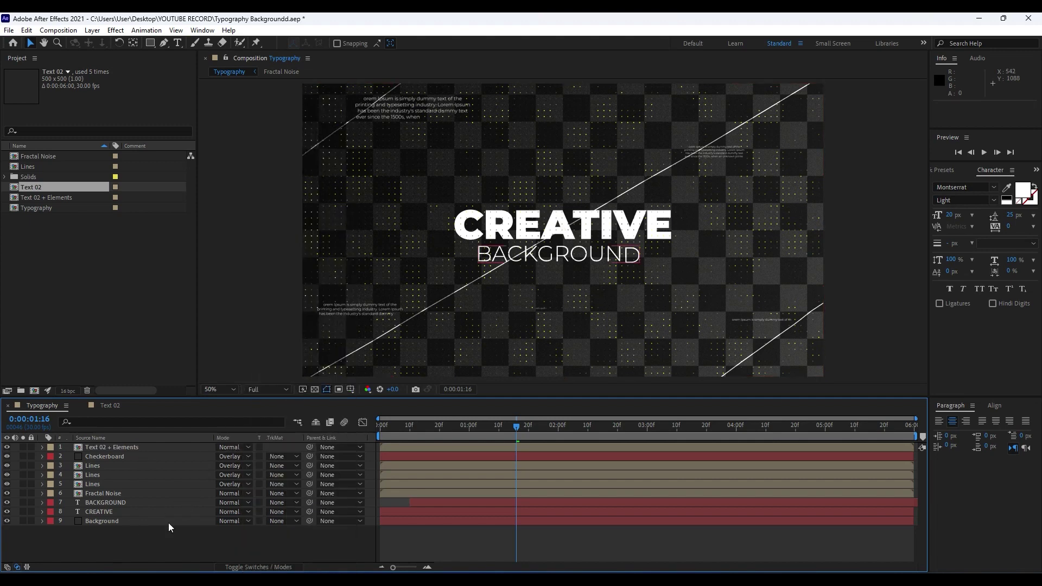
pyautogui.click(17, 567)
pyautogui.click(17, 567)
# Set the Text 02 + Elements layer's blending mode to Soft Light and duplicate the layer
pyautogui.click(232, 446)
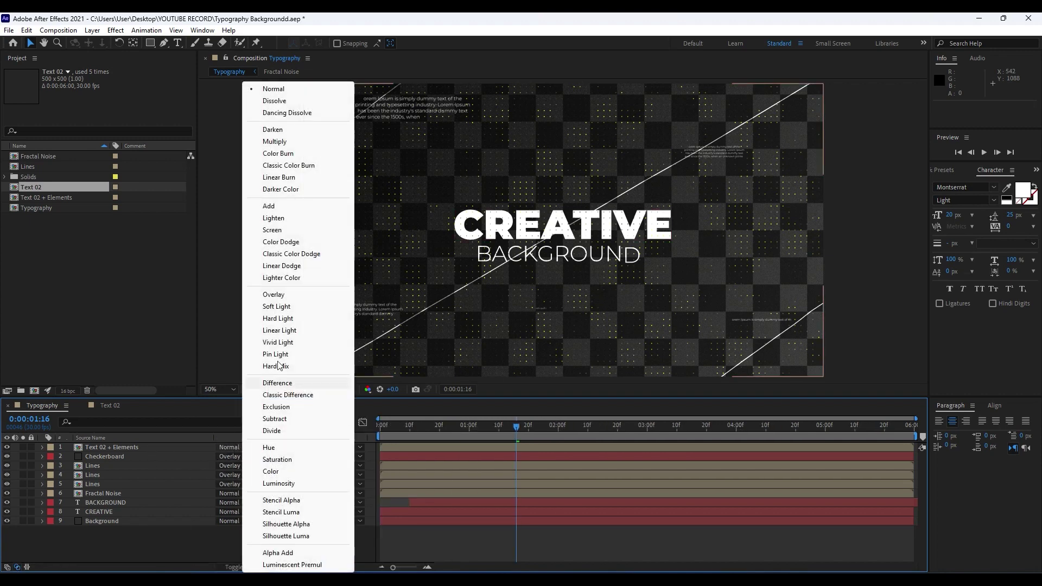
pyautogui.click(301, 309)
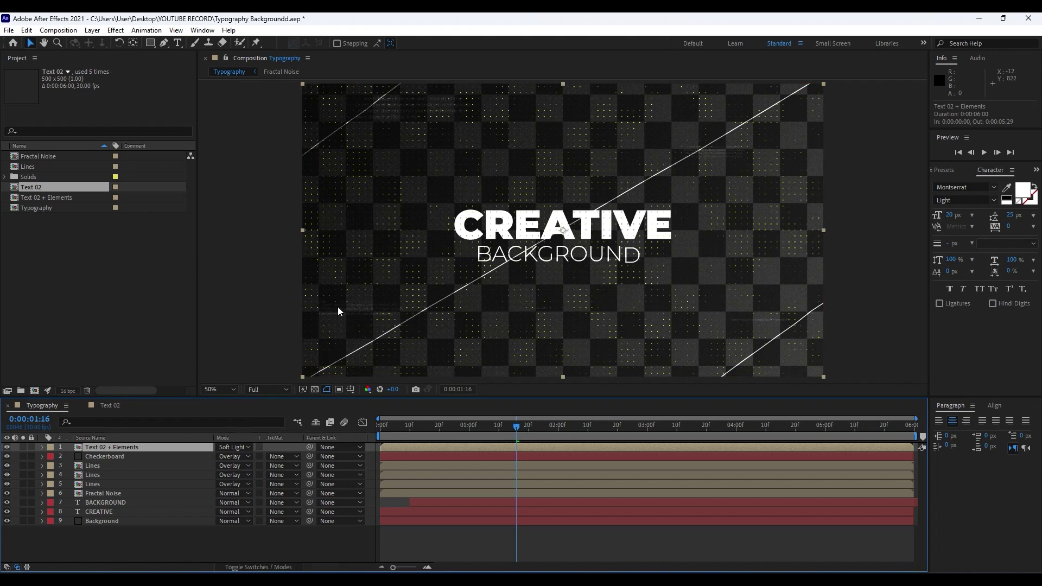
pyautogui.hotkey('ctrl', 'd')
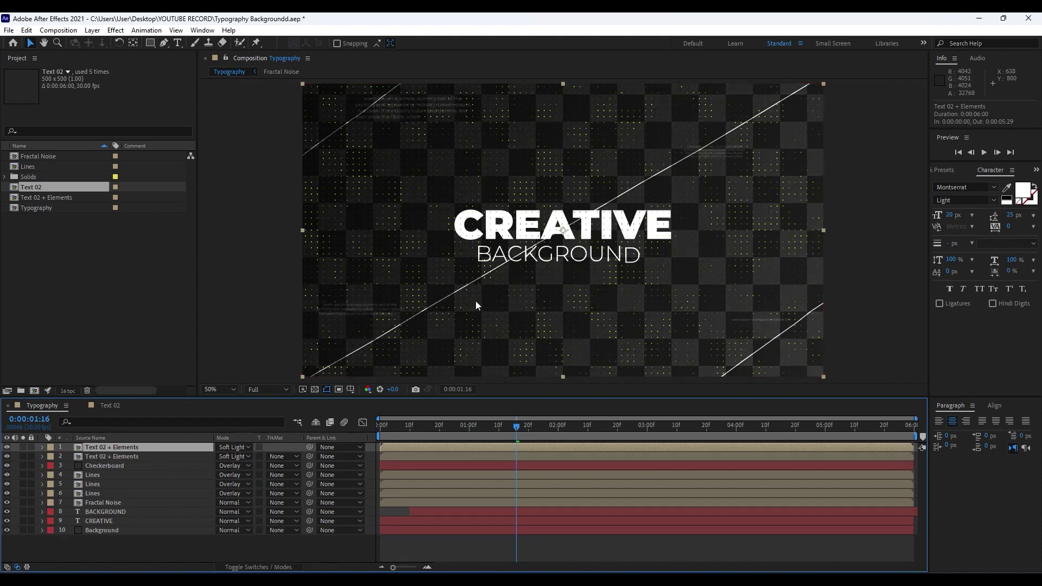
# Preview the blended paragraph blocks in the Typography composition and save the project
pyautogui.click(223, 548)
pyautogui.press('space')
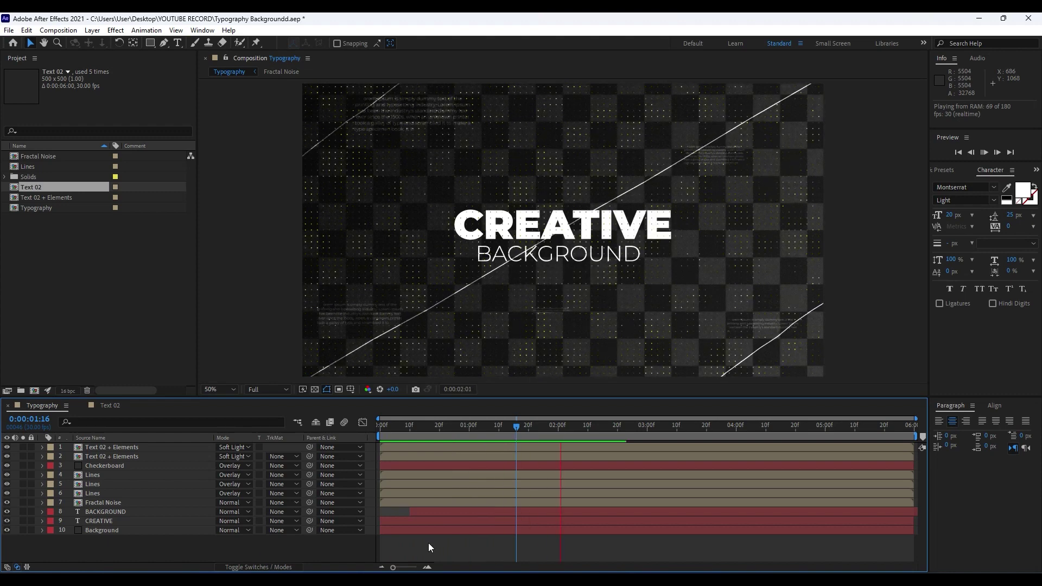
pyautogui.moveTo(507, 432); pyautogui.dragTo(677, 428)
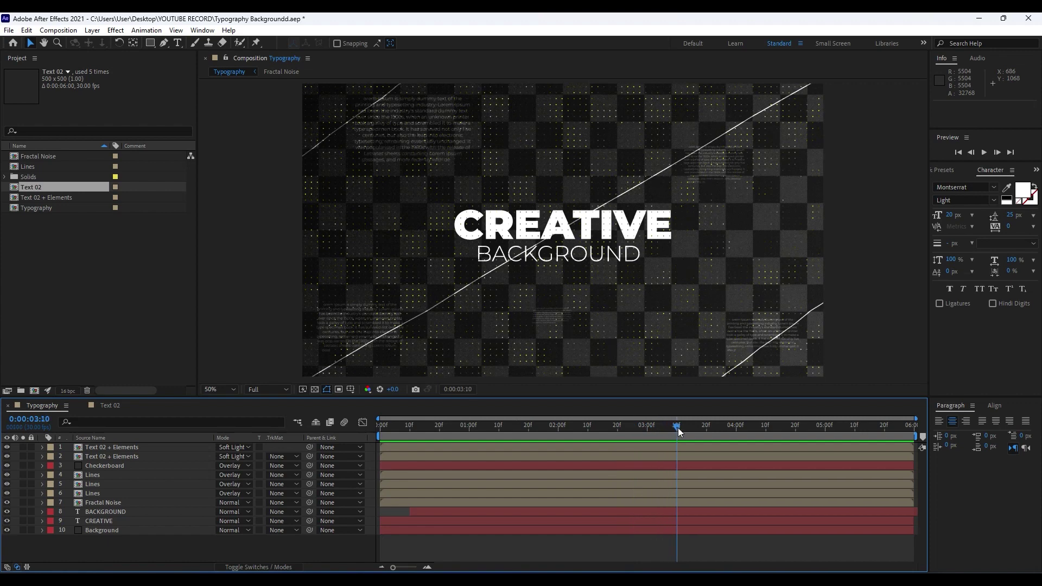
pyautogui.hotkey('ctrl', 's')
pyautogui.press('space')
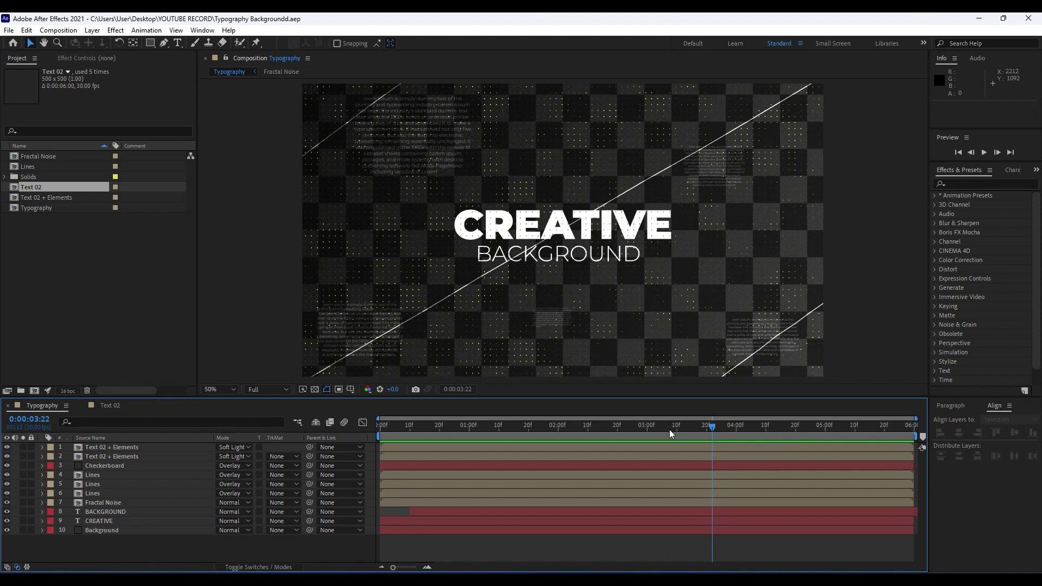
# Add a 300 x 300 px dark gray solid named "Numbers" to the Typography composition
pyautogui.rightClick(186, 549)
pyautogui.moveTo(236, 417)
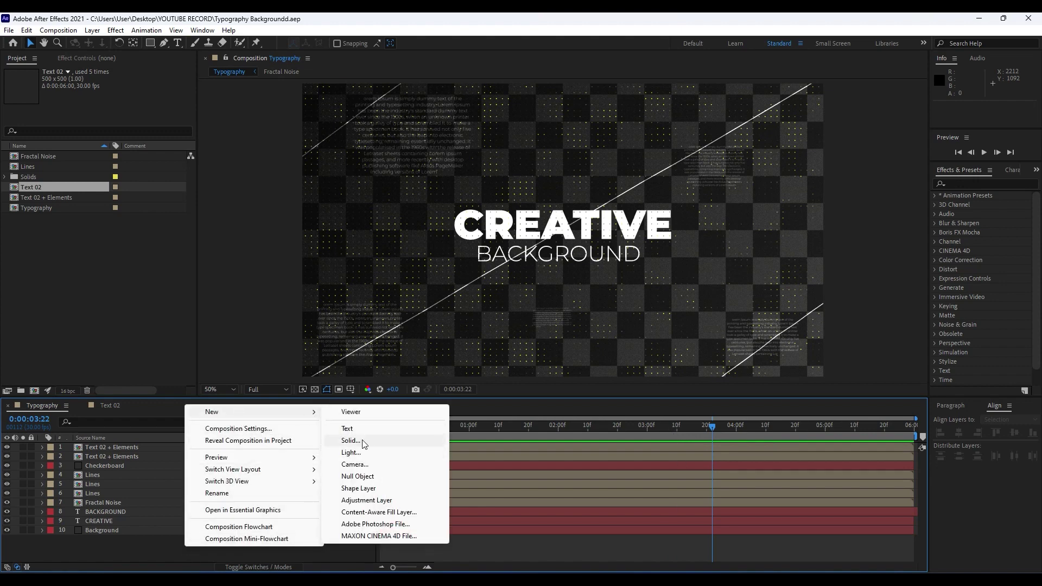
pyautogui.click(363, 442)
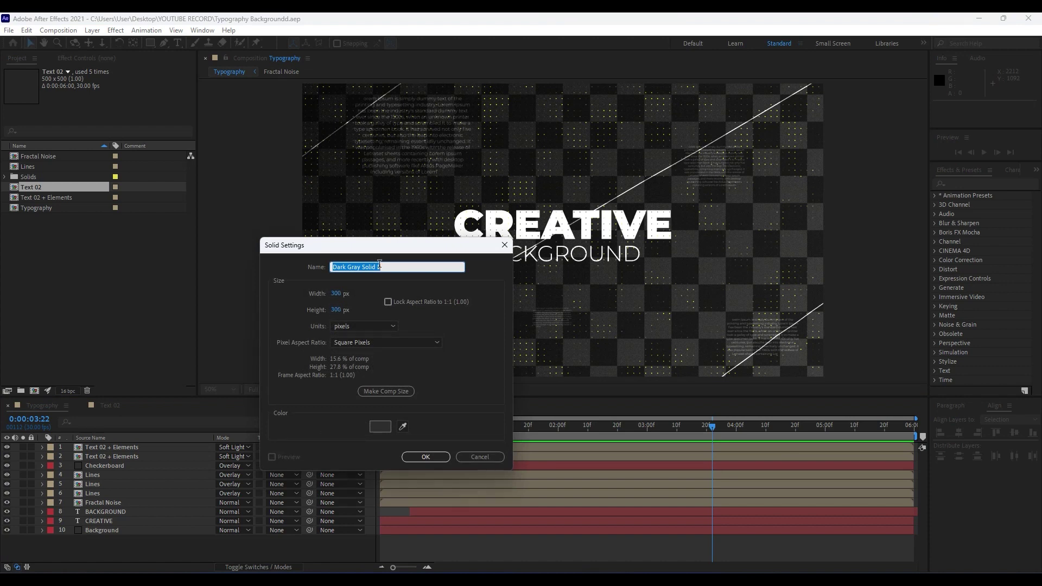
pyautogui.write('Numbers')
pyautogui.press('Return')
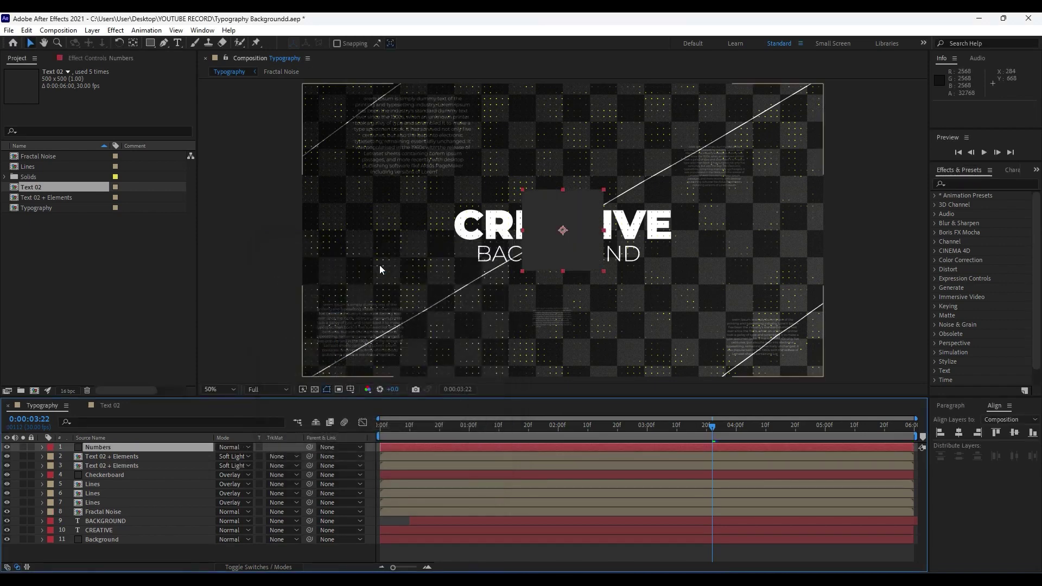
# Find the Numbers effect and apply it to the Numbers solid with its default font options
pyautogui.click(987, 187)
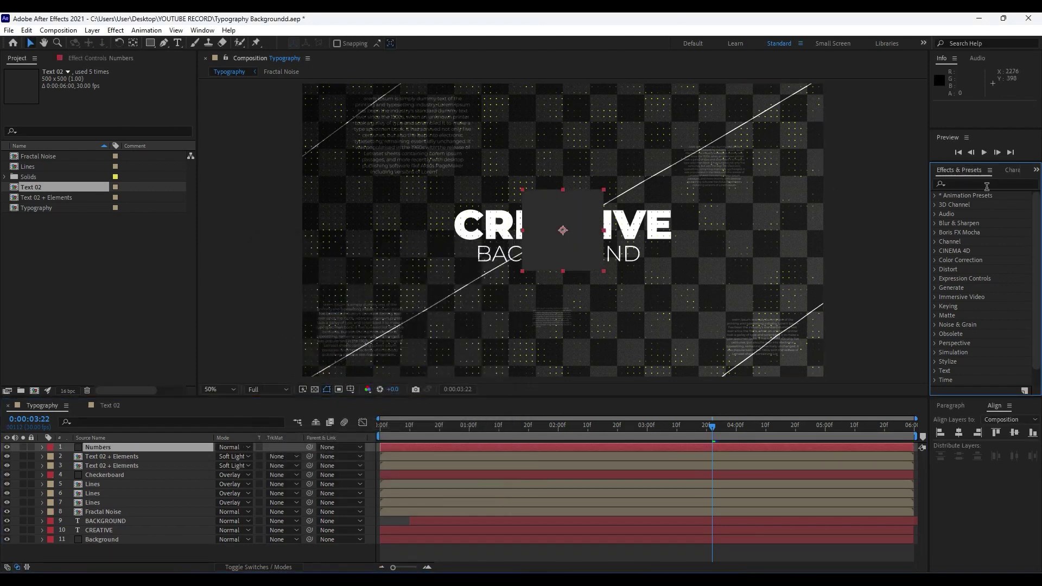
pyautogui.click(993, 183)
pyautogui.write('number')
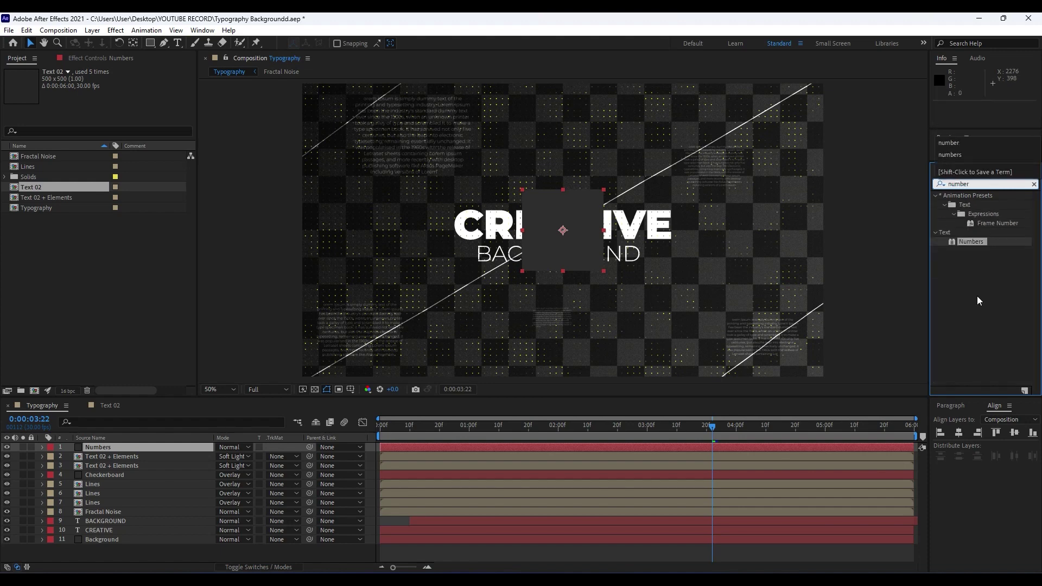
pyautogui.moveTo(961, 241); pyautogui.dragTo(132, 446)
pyautogui.click(546, 333)
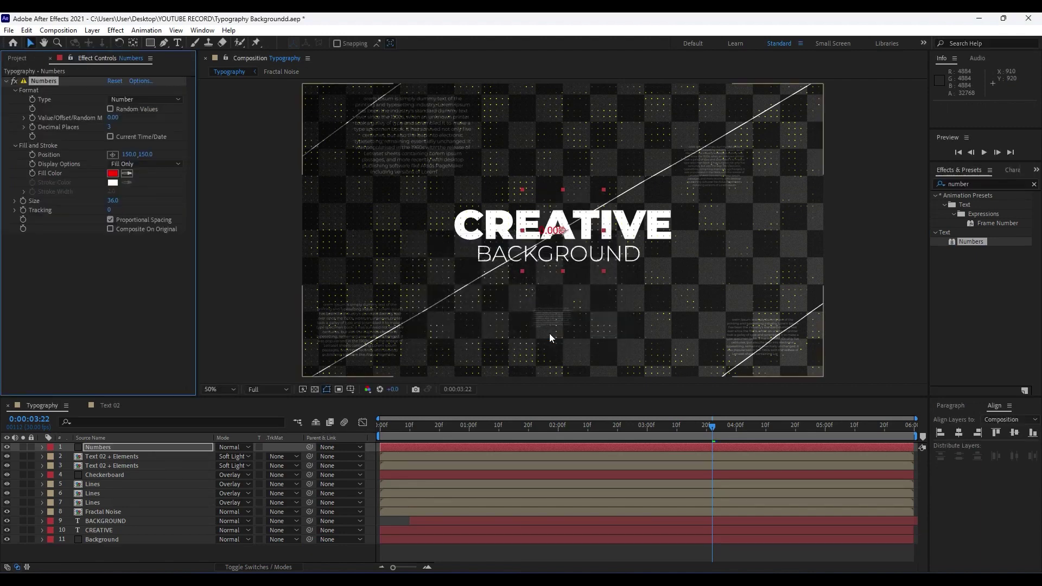
# Make the Numbers effect's fill color white and move the Numbers layer above the CREATIVE title, to about 952, 310
pyautogui.click(113, 173)
pyautogui.click(97, 363)
pyautogui.moveTo(66, 318); pyautogui.dragTo(38, 275)
pyautogui.click(275, 277)
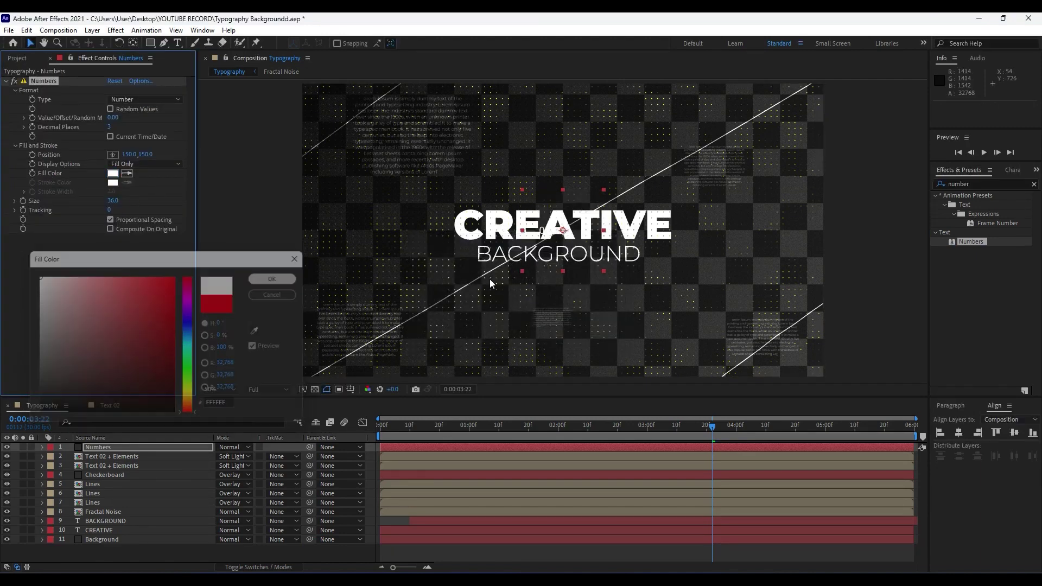
pyautogui.moveTo(537, 194); pyautogui.dragTo(544, 156)
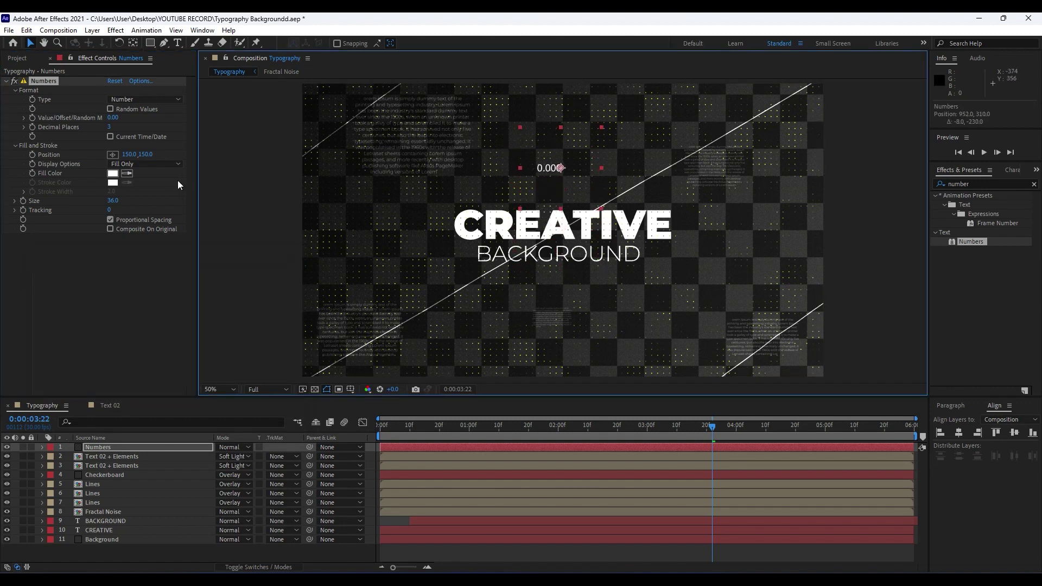
# Set the decimal places of the Numbers effect to 2
pyautogui.click(110, 127)
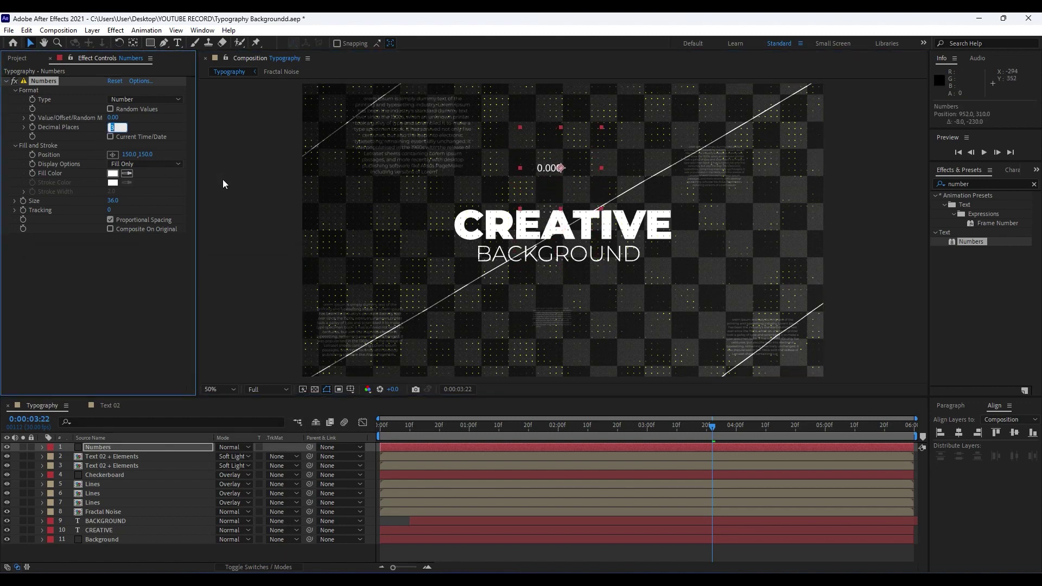
pyautogui.write('2')
pyautogui.click(89, 270)
# Keyframe the Numbers value from -160 at the first frame to 260 at the last frame and preview the counter
pyautogui.moveTo(414, 428); pyautogui.dragTo(369, 437)
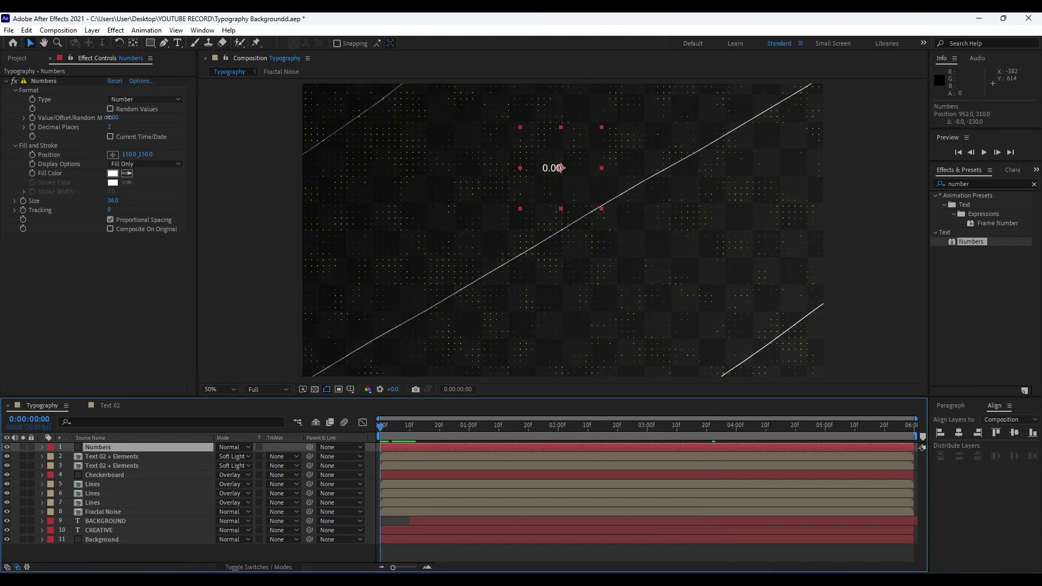
pyautogui.moveTo(110, 117); pyautogui.dragTo(103, 117)
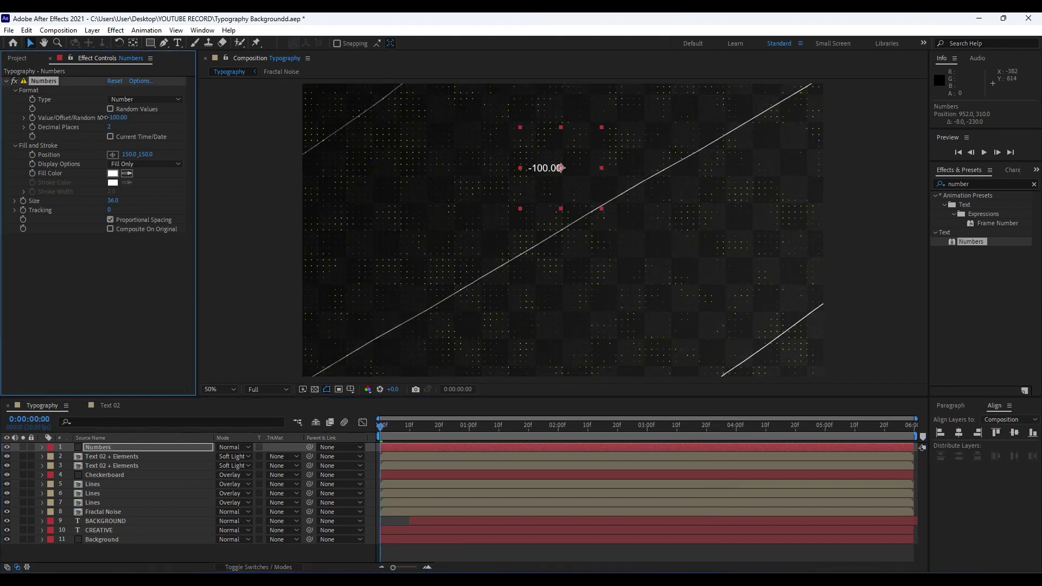
pyautogui.click(32, 118)
pyautogui.moveTo(383, 431); pyautogui.dragTo(913, 438)
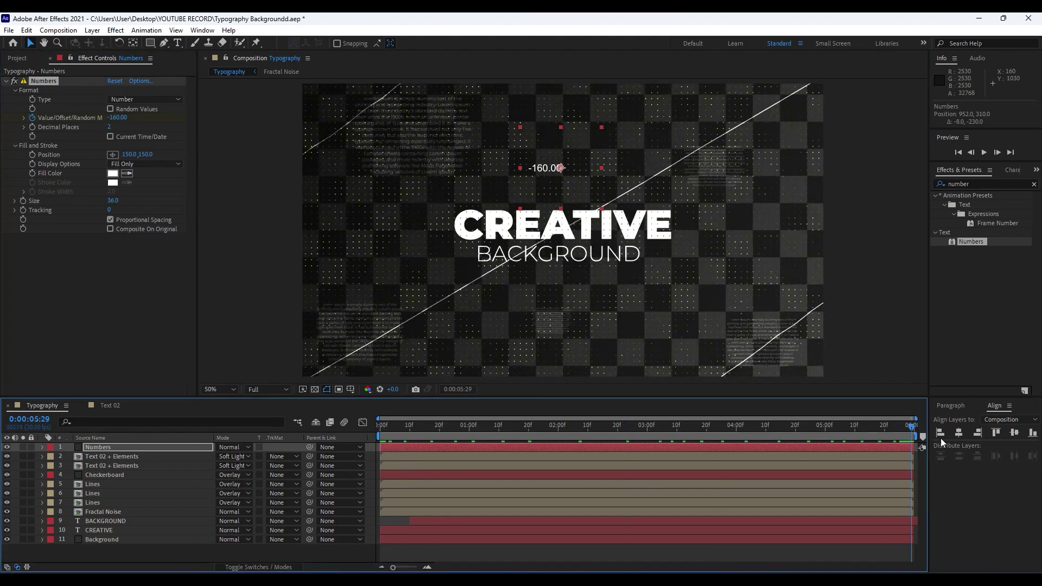
pyautogui.moveTo(123, 118); pyautogui.dragTo(132, 122)
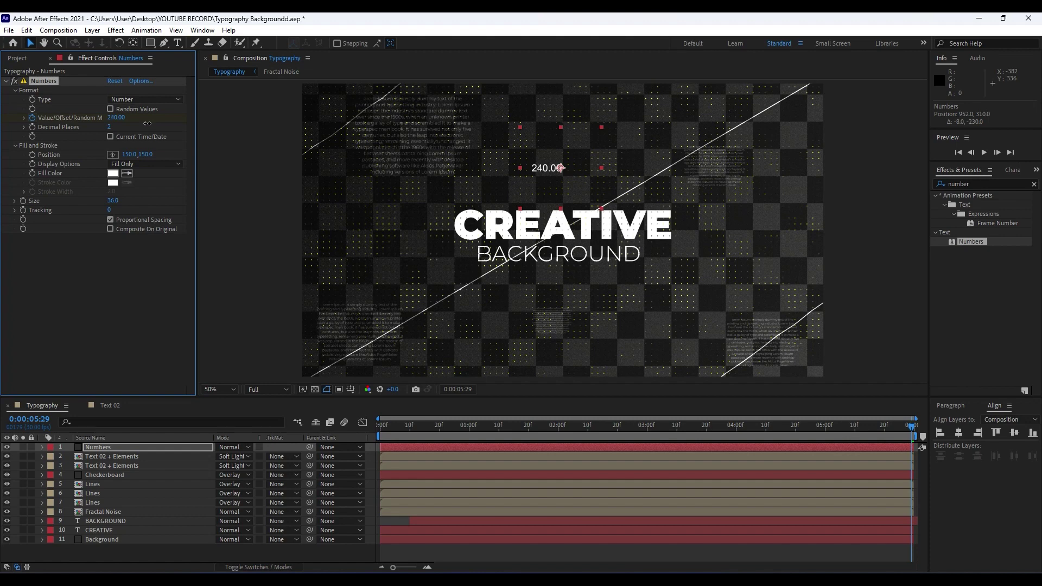
pyautogui.click(188, 560)
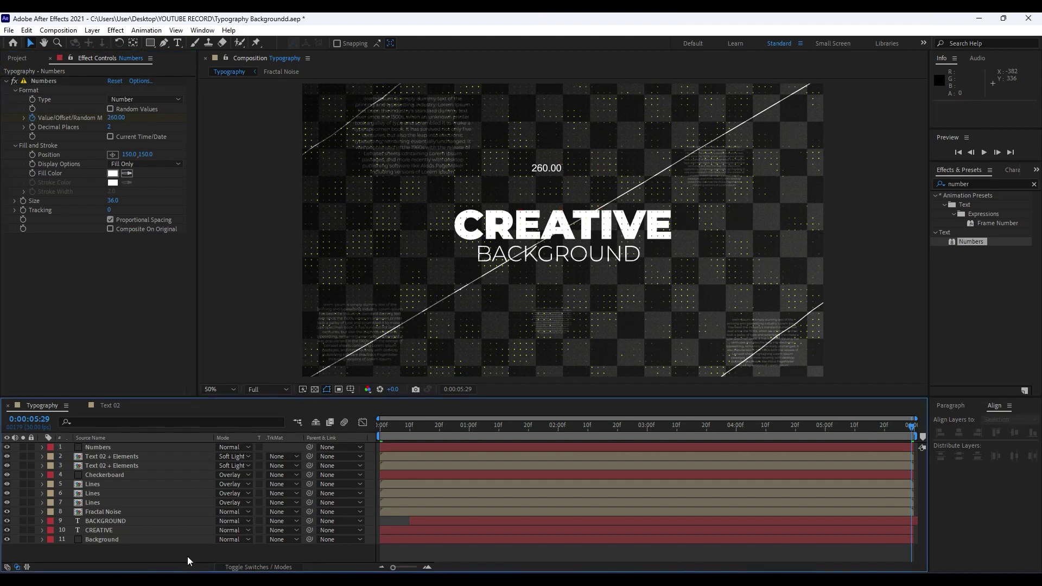
pyautogui.press('space')
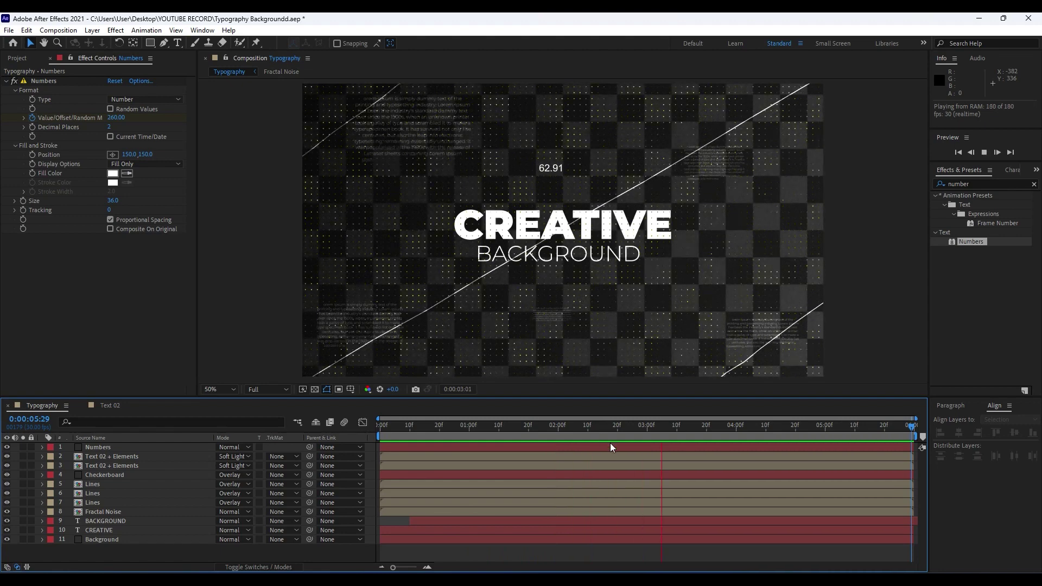
# Duplicate the Numbers layer, place the copy near the left edge at about 262, 646, and set its number size to 28
pyautogui.moveTo(856, 432); pyautogui.dragTo(635, 432)
pyautogui.click(127, 448)
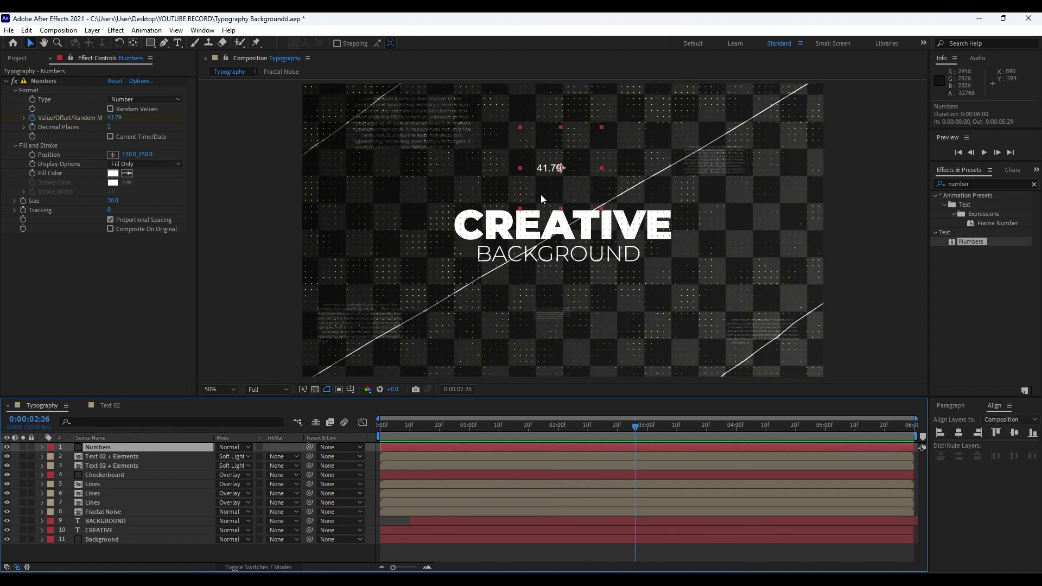
pyautogui.hotkey('ctrl', 'd')
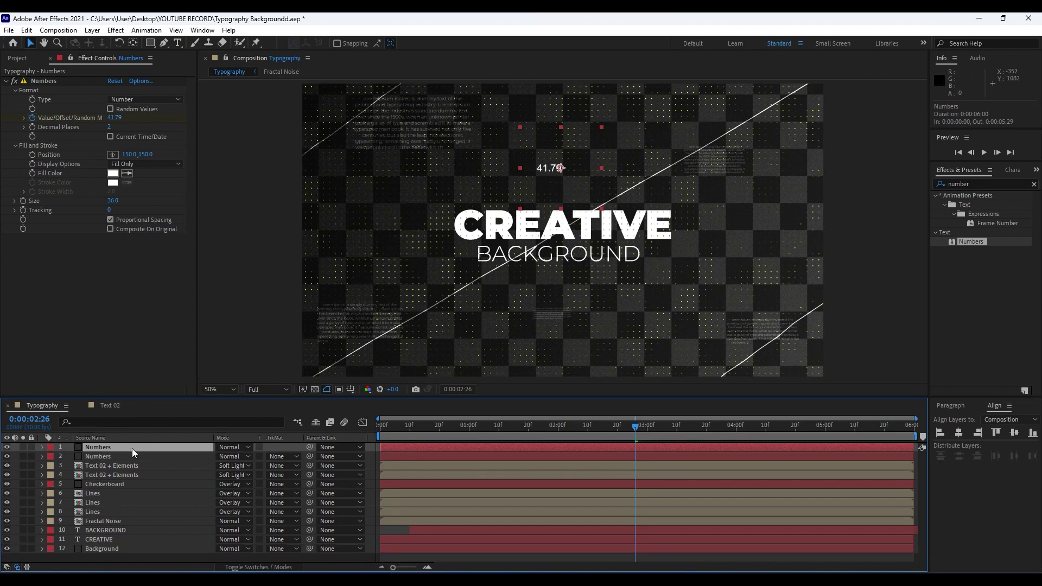
pyautogui.moveTo(557, 172); pyautogui.dragTo(371, 265)
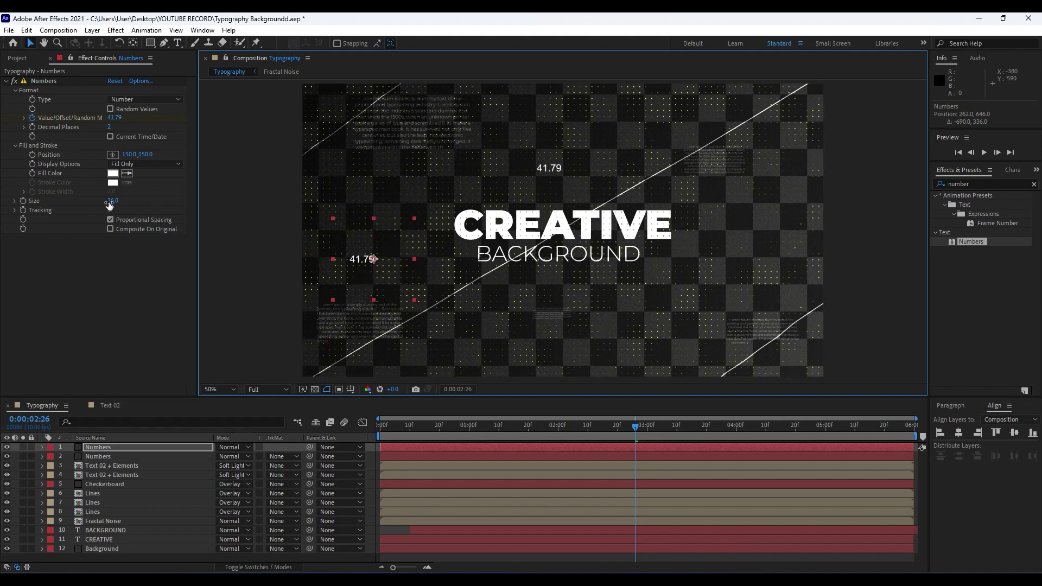
pyautogui.moveTo(108, 201); pyautogui.dragTo(101, 200)
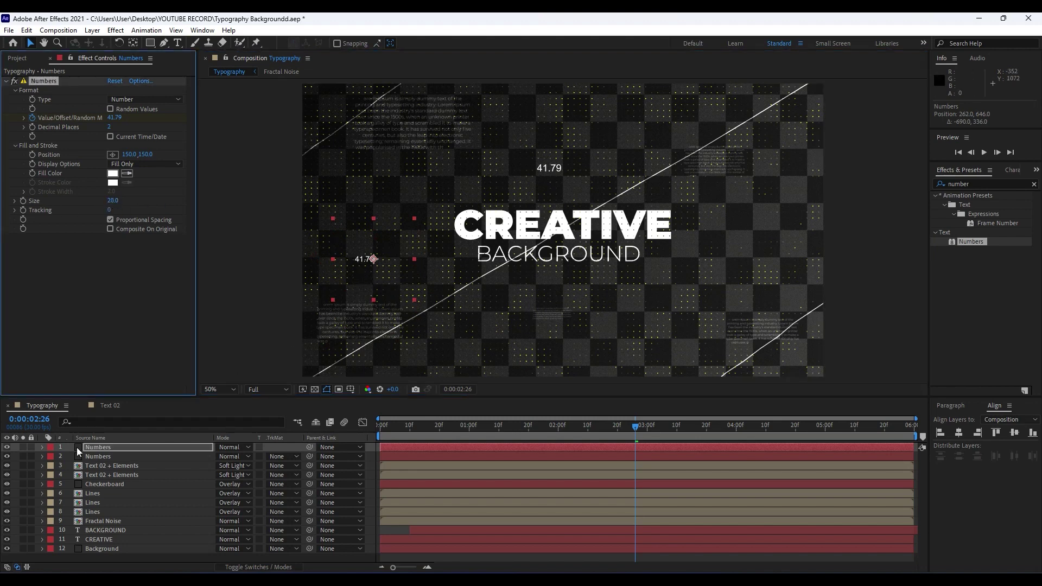
# Duplicate the smaller Numbers layer twice, placing the copies in the lower right and upper right areas of the composition
pyautogui.click(95, 448)
pyautogui.hotkey('ctrl', 'd')
pyautogui.moveTo(391, 273); pyautogui.dragTo(757, 116)
pyautogui.click(120, 450)
pyautogui.hotkey('ctrl', 'd')
# Change the upper-right Numbers layer's value keyframes to 130 at the first frame and 160 at the last frame
pyautogui.press('u')
pyautogui.press('Home')
pyautogui.press('End')
pyautogui.press('Home')
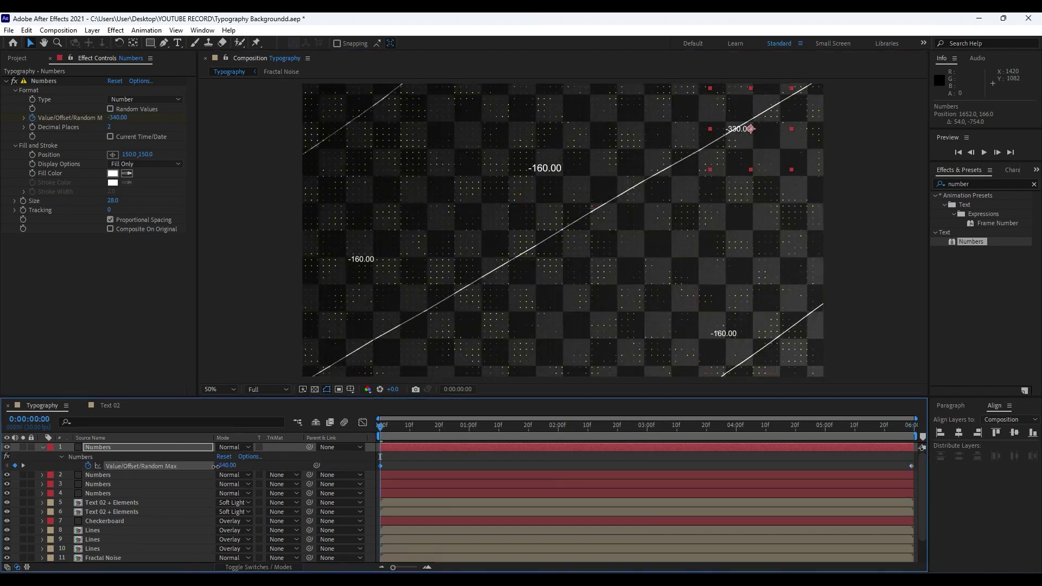
pyautogui.moveTo(240, 469); pyautogui.dragTo(242, 469)
pyautogui.press('End')
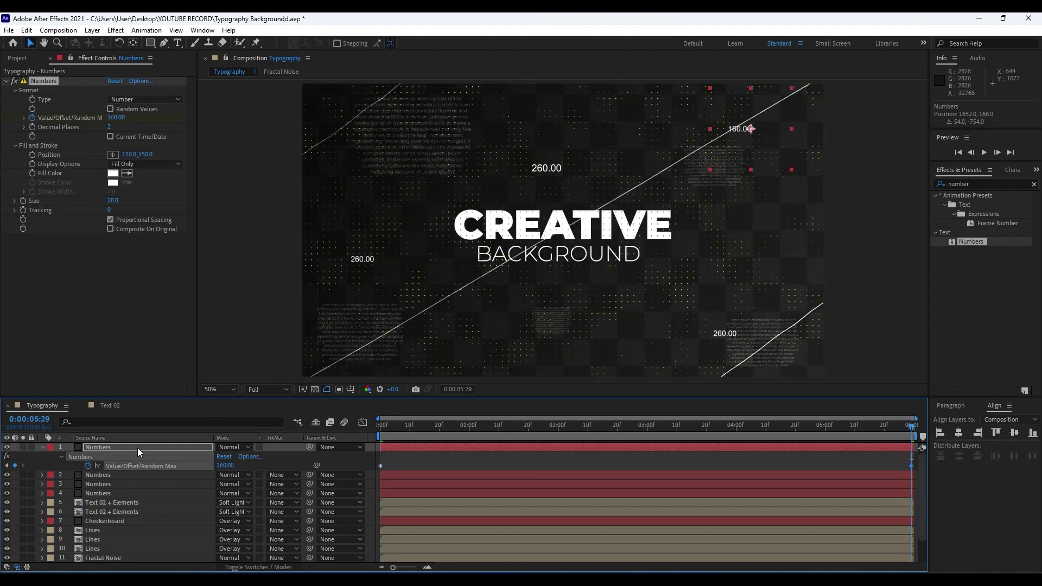
# Duplicate the upper-right Numbers layer twice, placing one copy in the upper left and the other at the bottom center of the frame
pyautogui.hotkey('ctrl', 'd')
pyautogui.moveTo(748, 133); pyautogui.dragTo(372, 116)
pyautogui.hotkey('ctrl', 'd')
pyautogui.moveTo(372, 116); pyautogui.dragTo(580, 369)
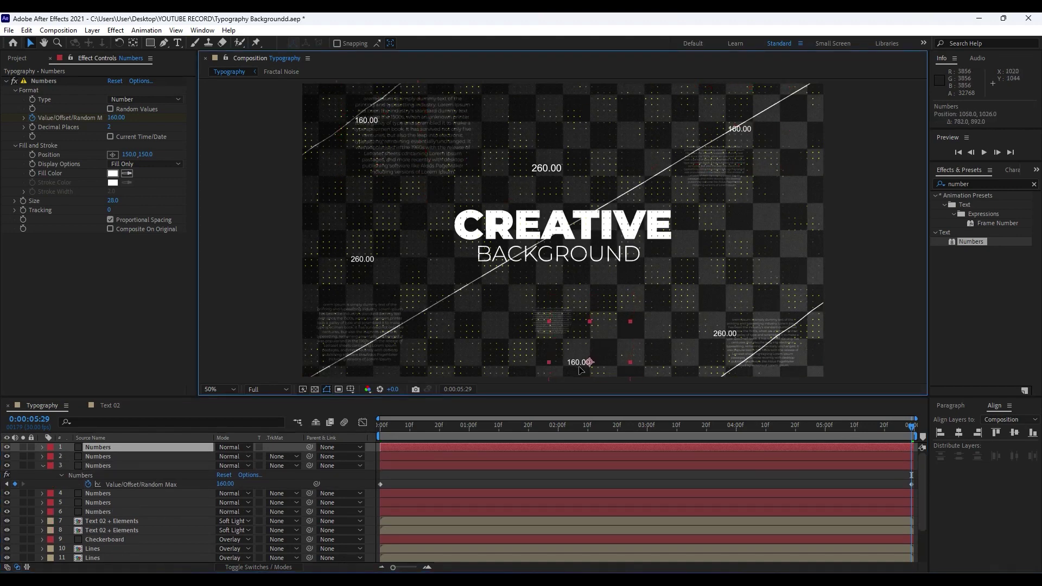
pyautogui.press('Return')
# Stagger the number layers' start times up to about 0:00:01:02, shift the left-edge number slightly outward, and preview the animation
pyautogui.moveTo(411, 467); pyautogui.dragTo(471, 465)
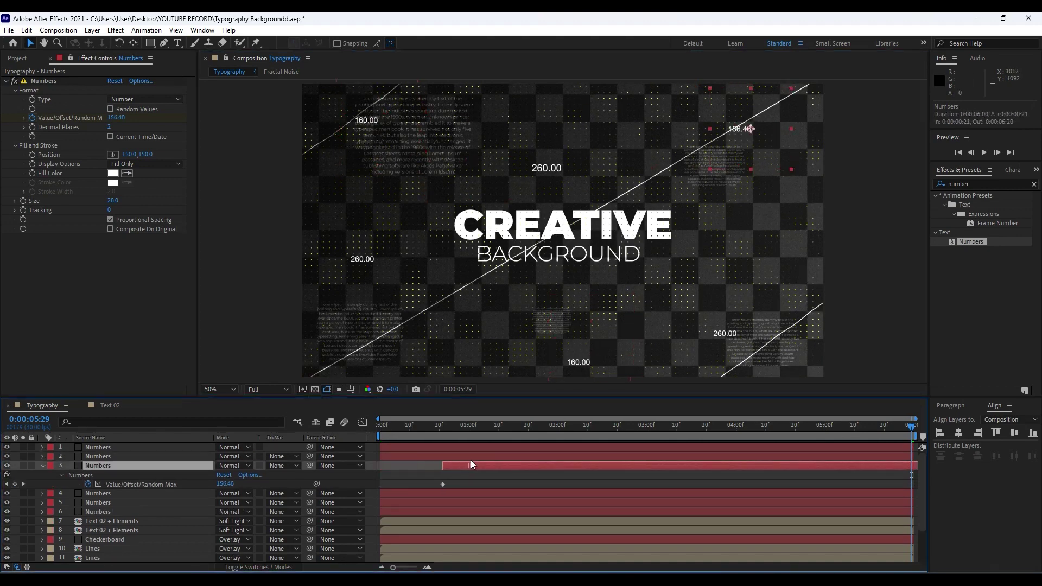
pyautogui.click(43, 465)
pyautogui.moveTo(390, 447); pyautogui.dragTo(602, 447)
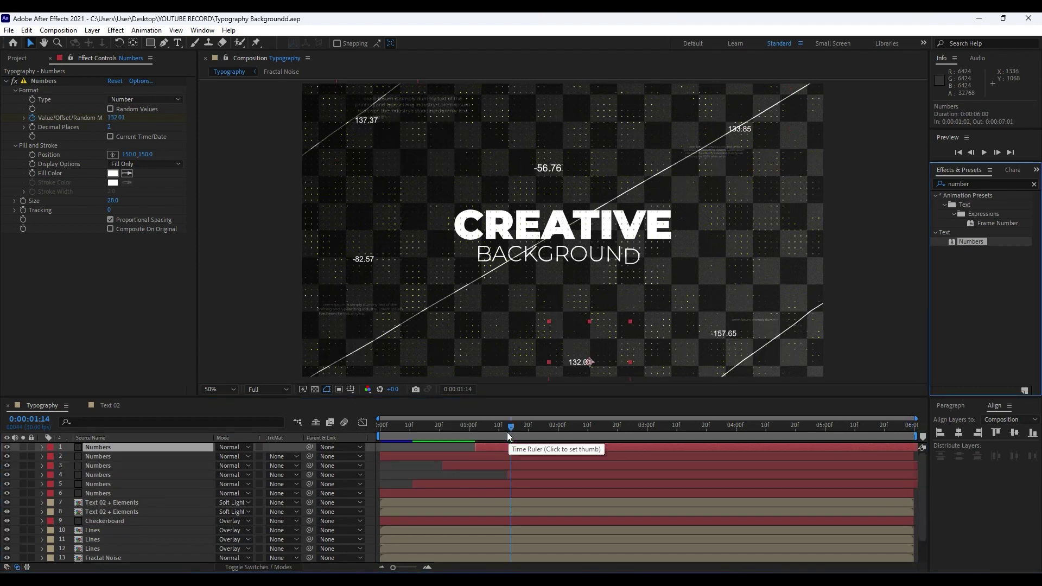
pyautogui.moveTo(371, 259); pyautogui.dragTo(350, 265)
pyautogui.moveTo(520, 477); pyautogui.dragTo(449, 487)
pyautogui.press('space')
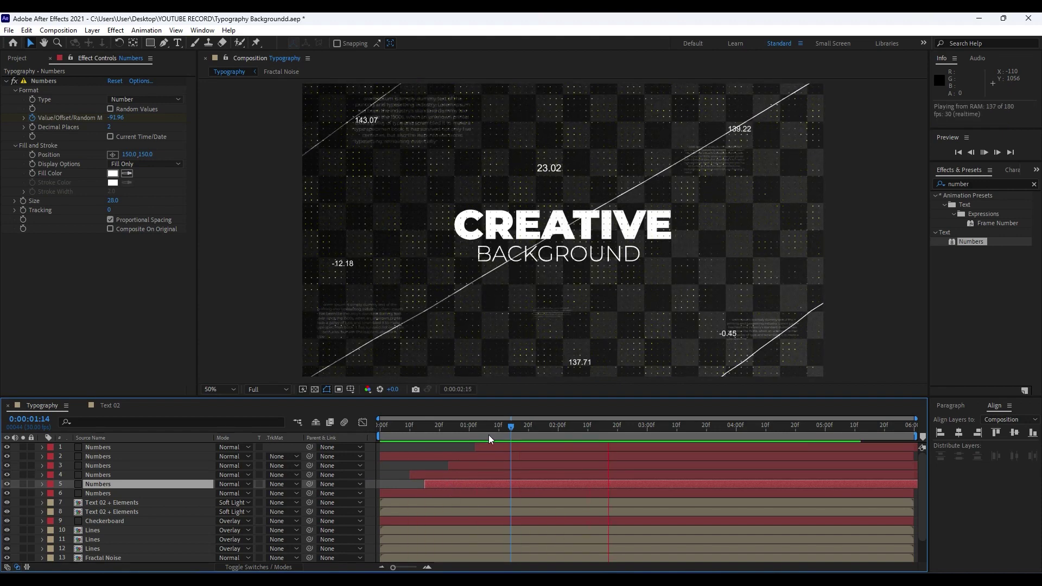
pyautogui.click(434, 428)
# Set the CREATIVE title's font size to 180 px
pyautogui.moveTo(434, 429); pyautogui.dragTo(566, 426)
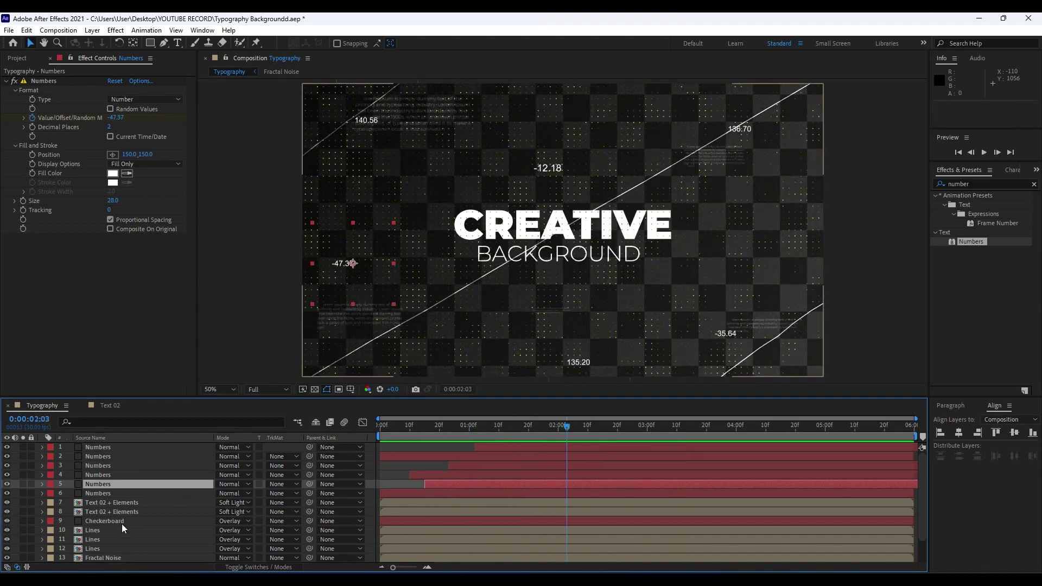
pyautogui.scroll(-3, 125, 522)
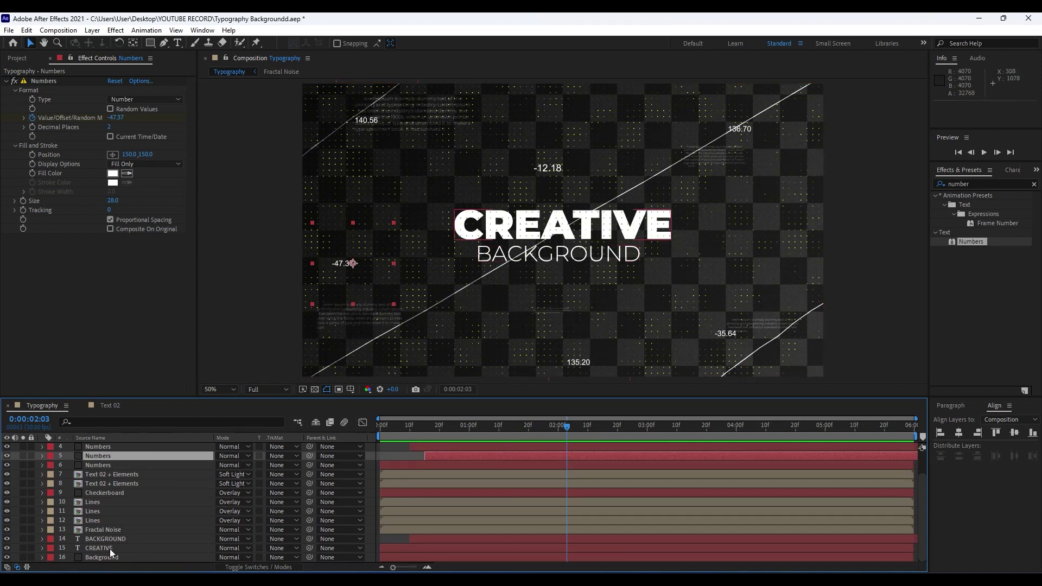
pyautogui.doubleClick(109, 548)
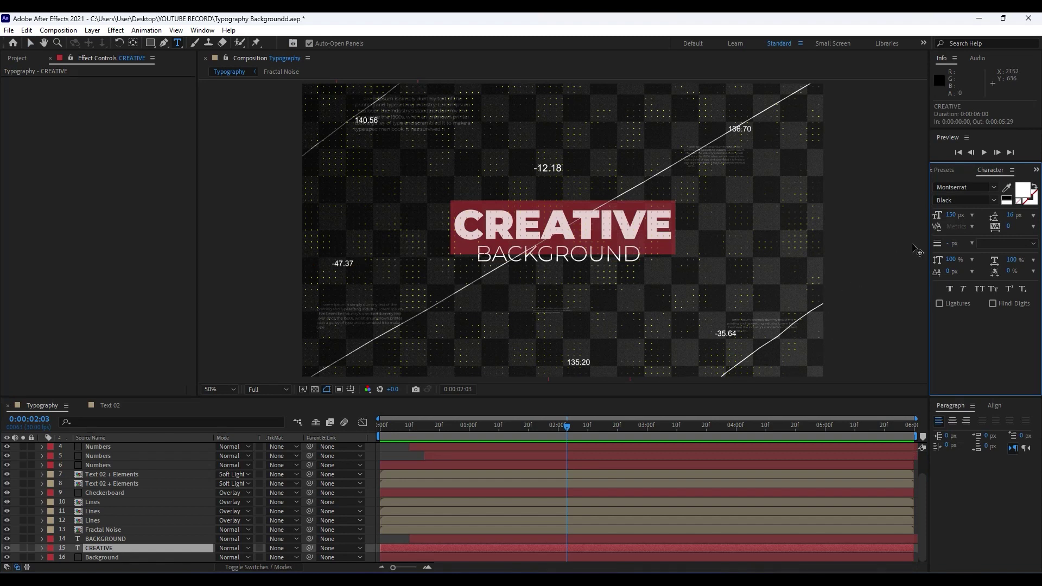
pyautogui.click(950, 215)
pyautogui.write('180')
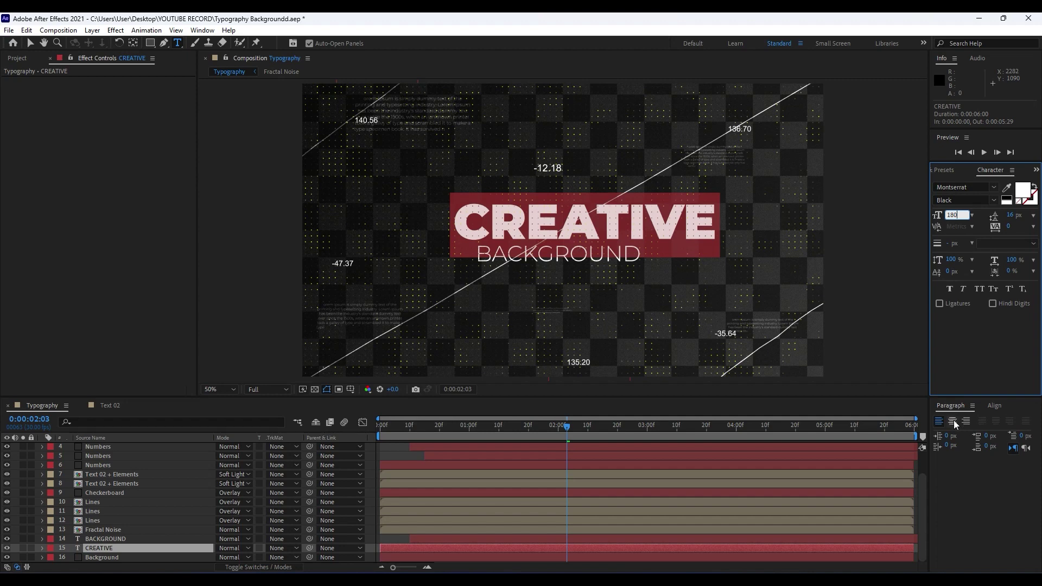
# Center-justify the CREATIVE text and align the layer to the horizontal center of the composition
pyautogui.click(956, 424)
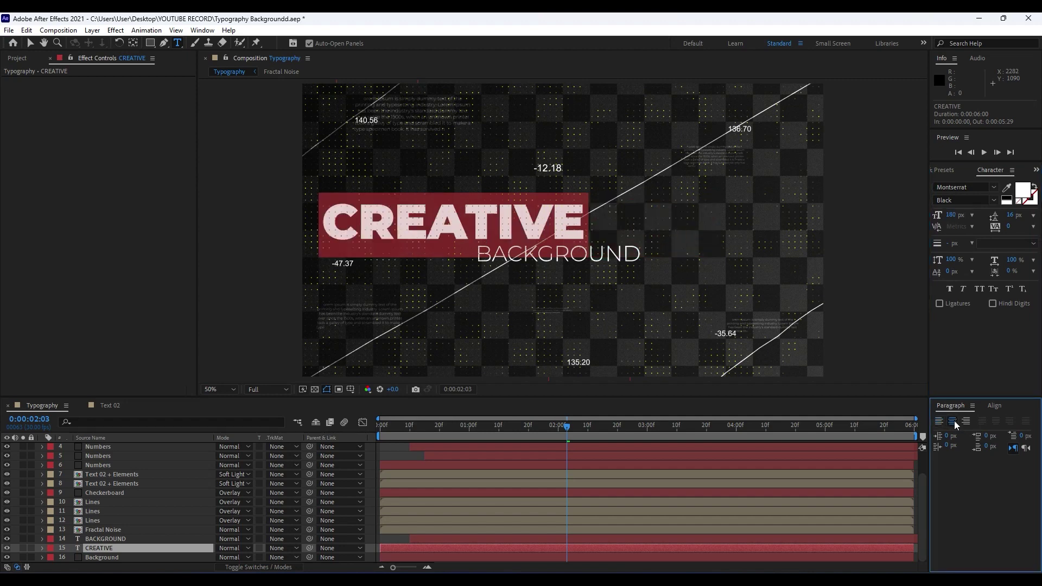
pyautogui.click(995, 411)
pyautogui.click(960, 434)
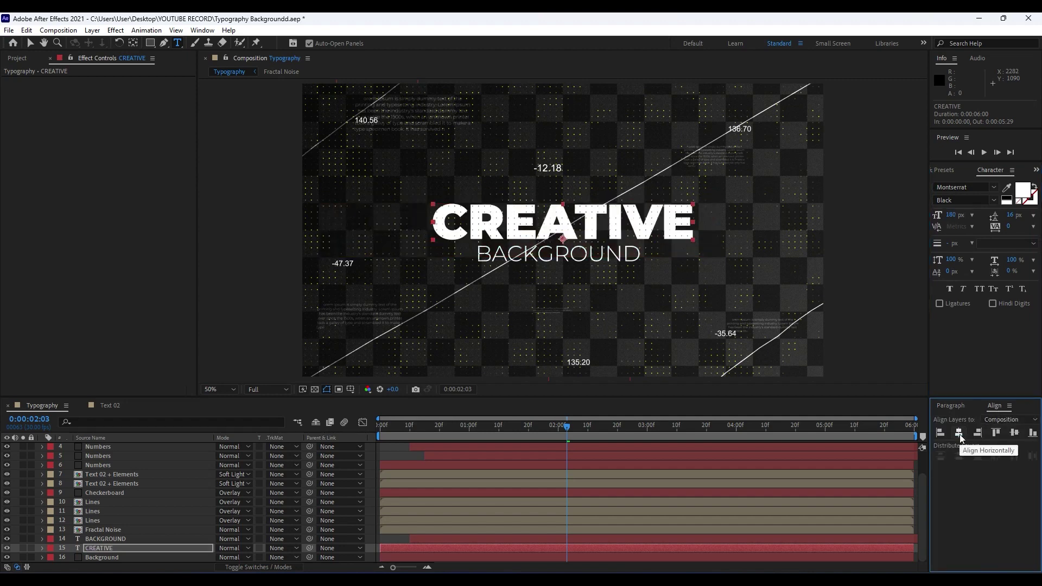
# Set the BACKGROUND text's font size to 90 px
pyautogui.click(110, 539)
pyautogui.click(951, 215)
pyautogui.write('96')
pyautogui.press('Return')
pyautogui.write('90')
pyautogui.press('Return')
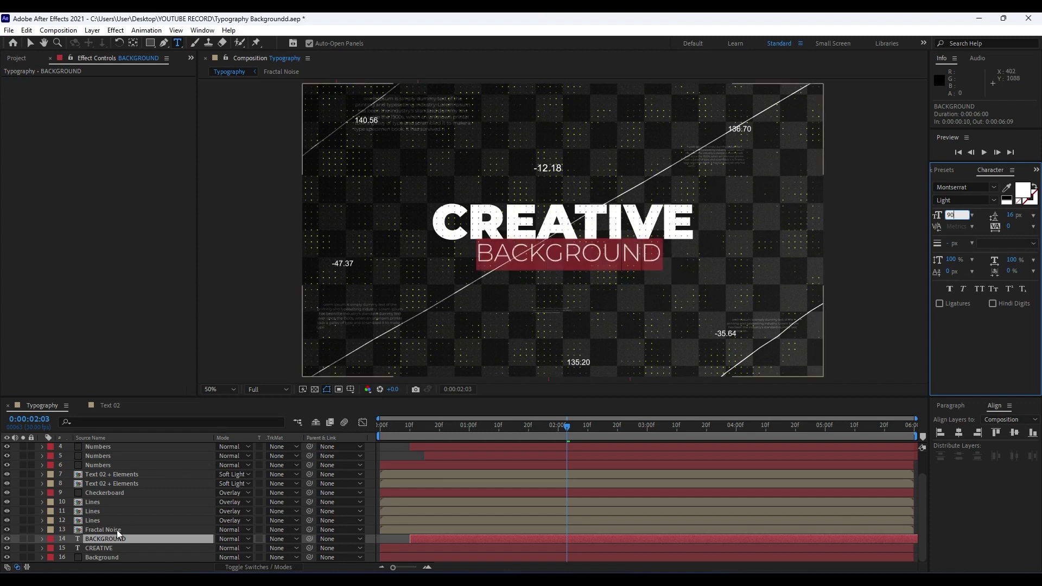
# Change the BACKGROUND text's Montserrat font style to SemiBold
pyautogui.click(958, 197)
pyautogui.press('Down')
pyautogui.press('Down')
pyautogui.press('Down')
pyautogui.press('Down')
pyautogui.press('Down')
pyautogui.press('Down')
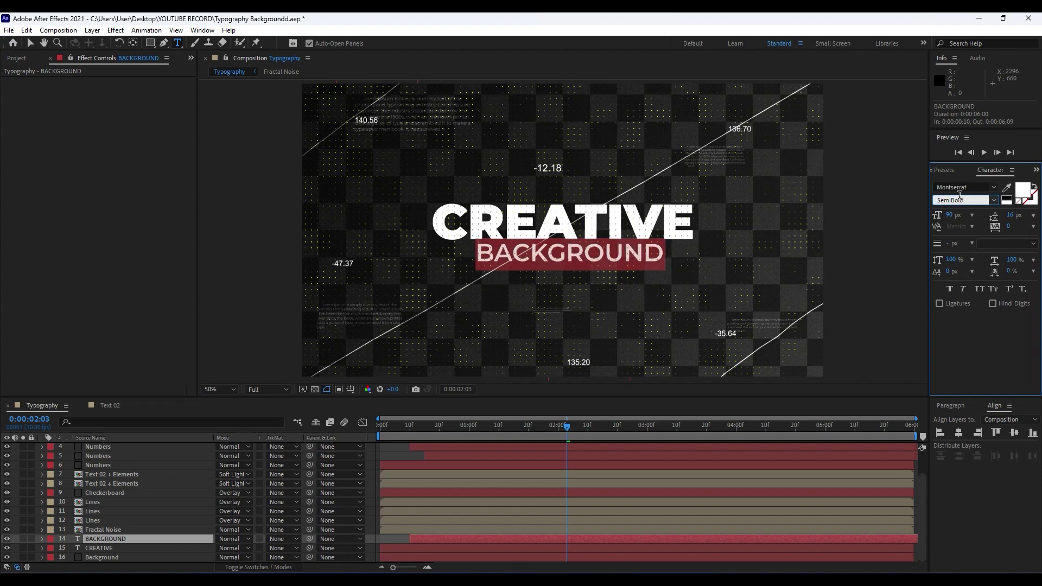
pyautogui.click(129, 292)
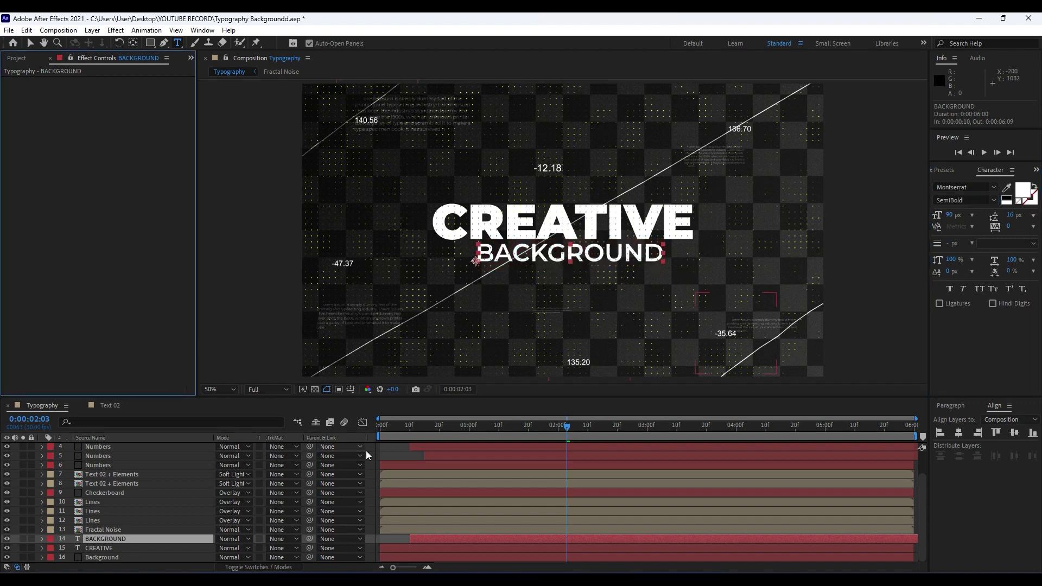
# Preview the resized titles and nudge the BACKGROUND text layer down by 1 px
pyautogui.press('space')
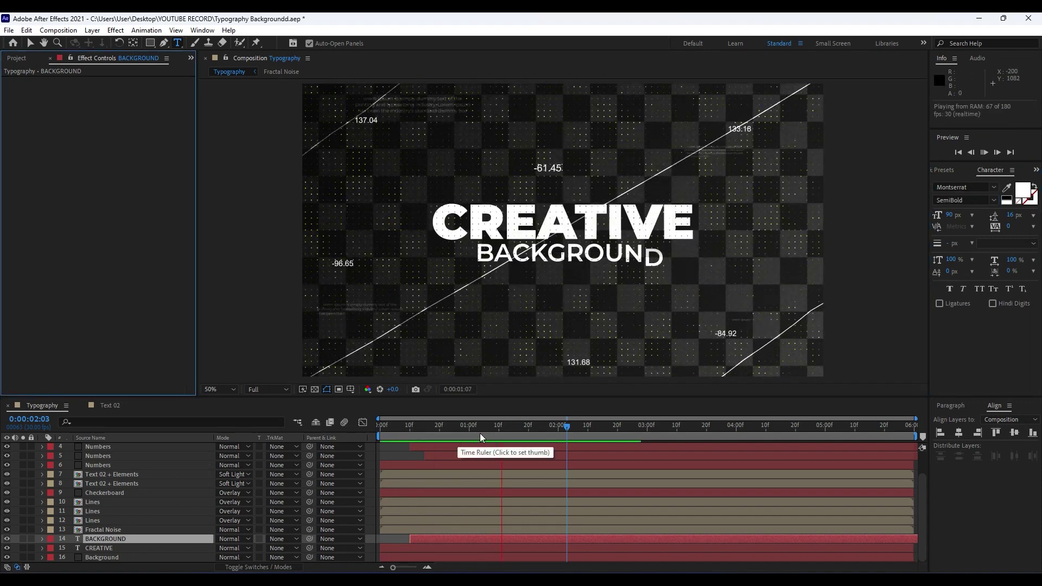
pyautogui.click(120, 548)
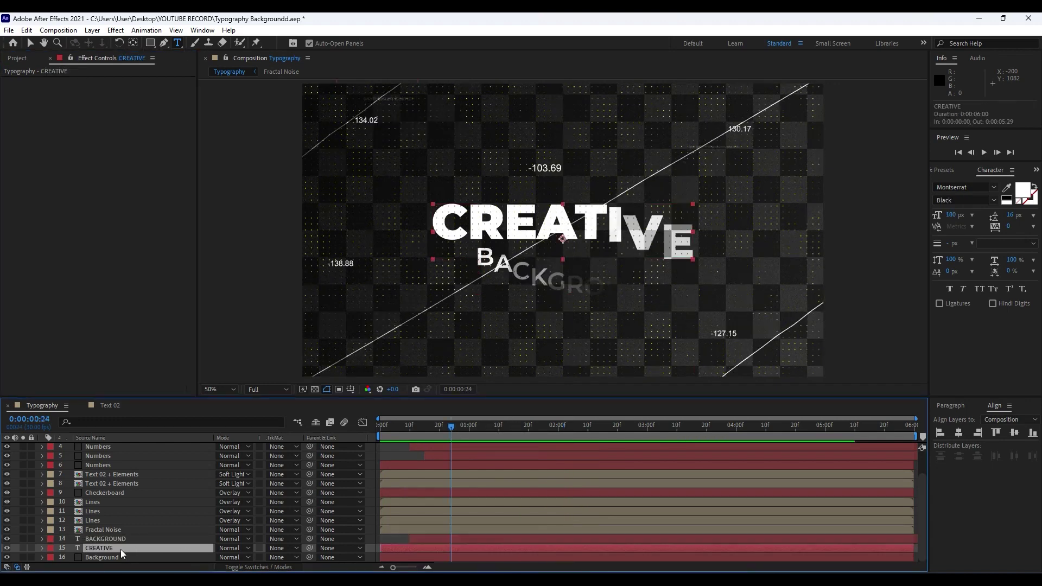
pyautogui.moveTo(441, 429); pyautogui.dragTo(615, 428)
pyautogui.click(112, 537)
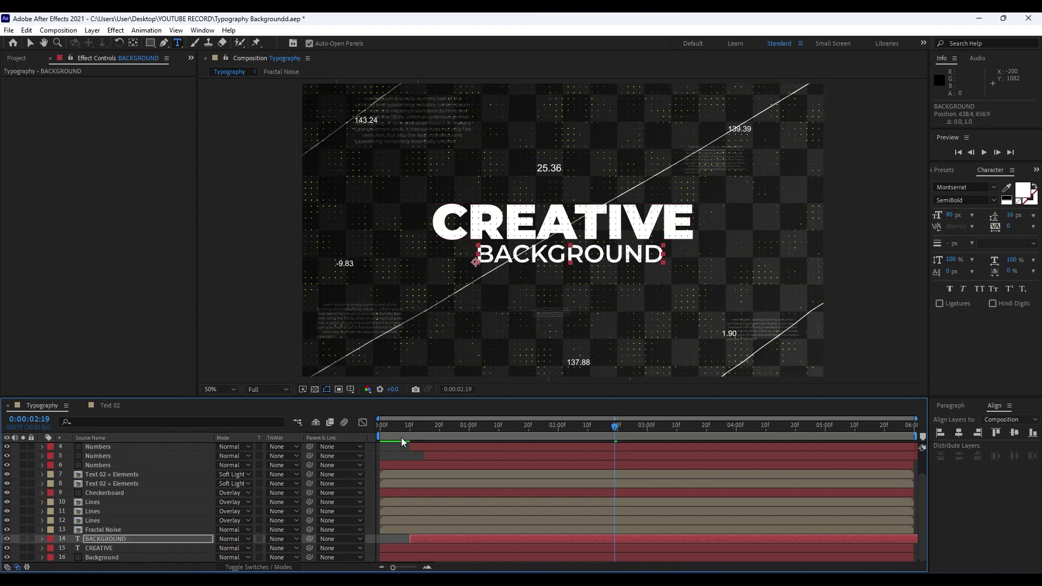
# Add a Tracking text animator to the CREATIVE layer
pyautogui.click(41, 549)
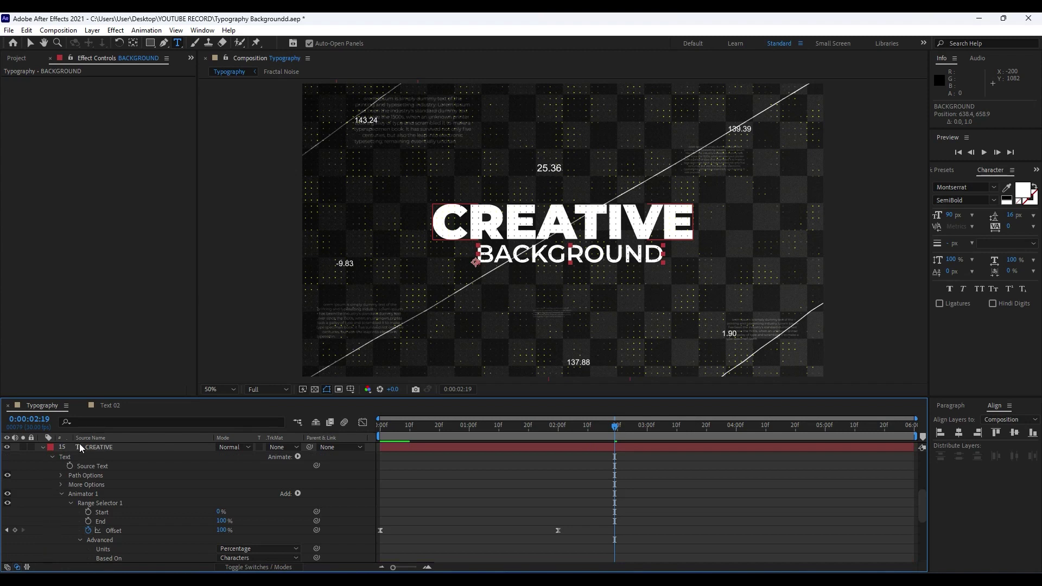
pyautogui.click(297, 456)
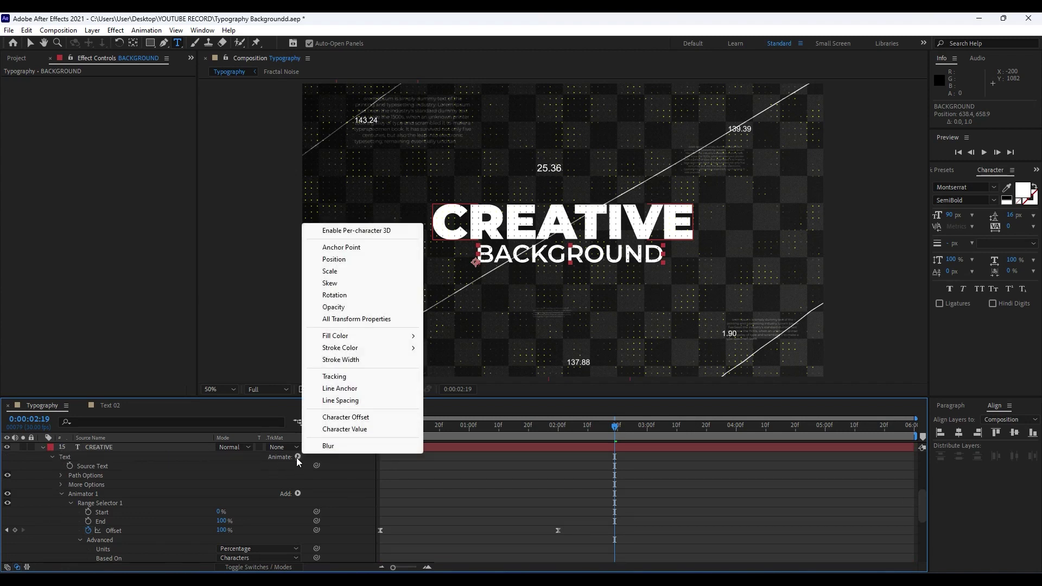
pyautogui.click(343, 376)
# Keyframe the CREATIVE layer's Tracking Amount from 0 at the first frame to 20 at the last frame
pyautogui.moveTo(430, 426); pyautogui.dragTo(346, 428)
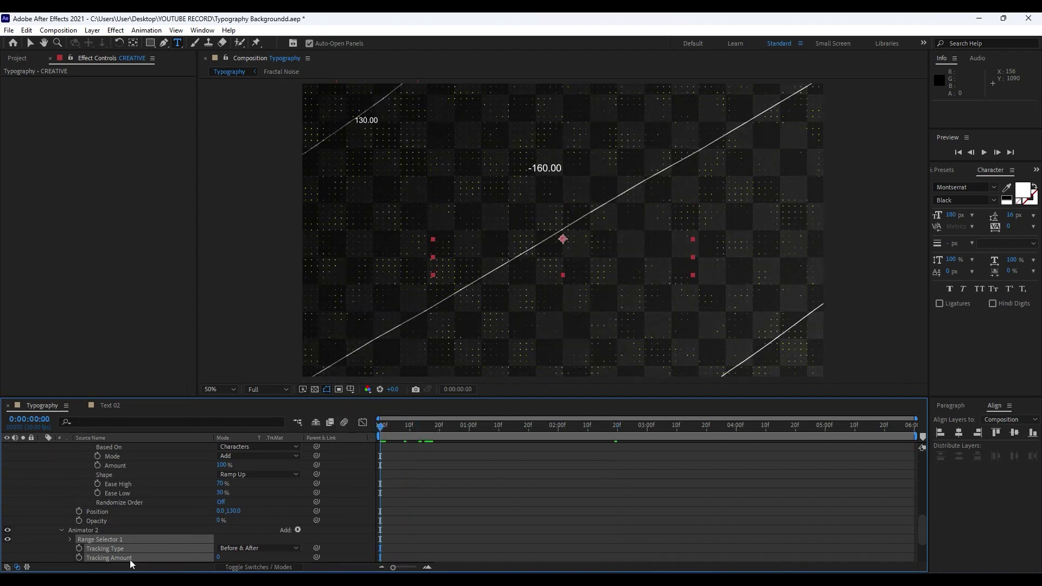
pyautogui.click(79, 557)
pyautogui.moveTo(440, 432); pyautogui.dragTo(930, 429)
pyautogui.click(218, 558)
pyautogui.write('20')
pyautogui.click(187, 381)
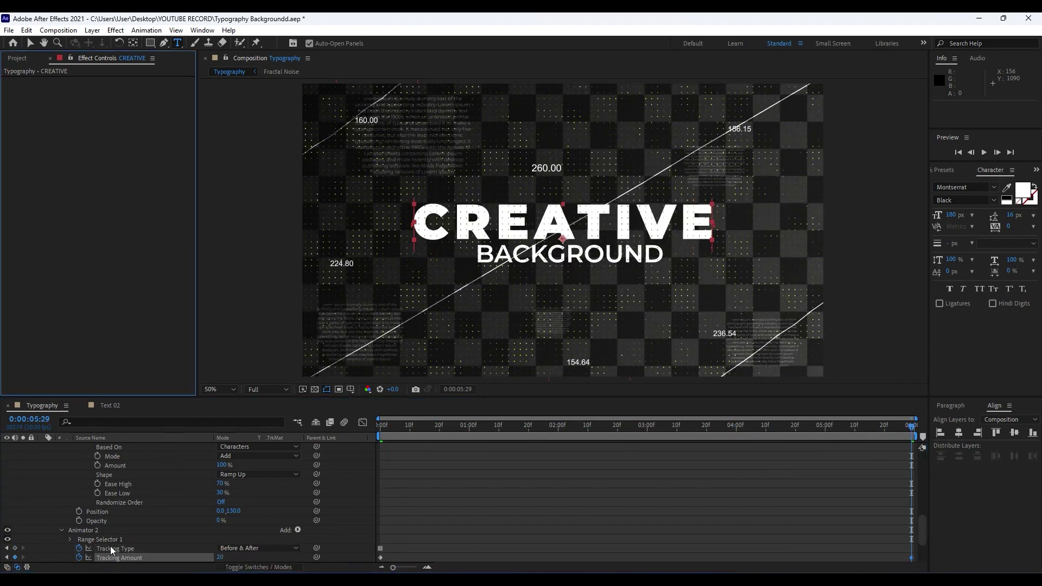
# Add a Tracking text animator to the BACKGROUND layer with the playhead at 0:00:00:10
pyautogui.scroll(6, 92, 529)
pyautogui.click(42, 501)
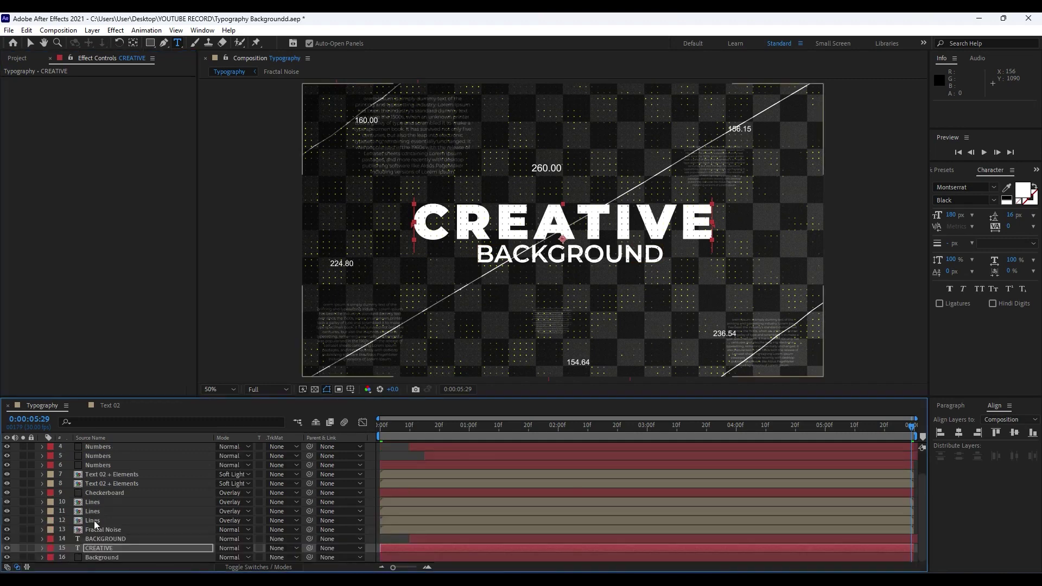
pyautogui.click(116, 538)
pyautogui.click(42, 539)
pyautogui.moveTo(379, 426); pyautogui.dragTo(409, 429)
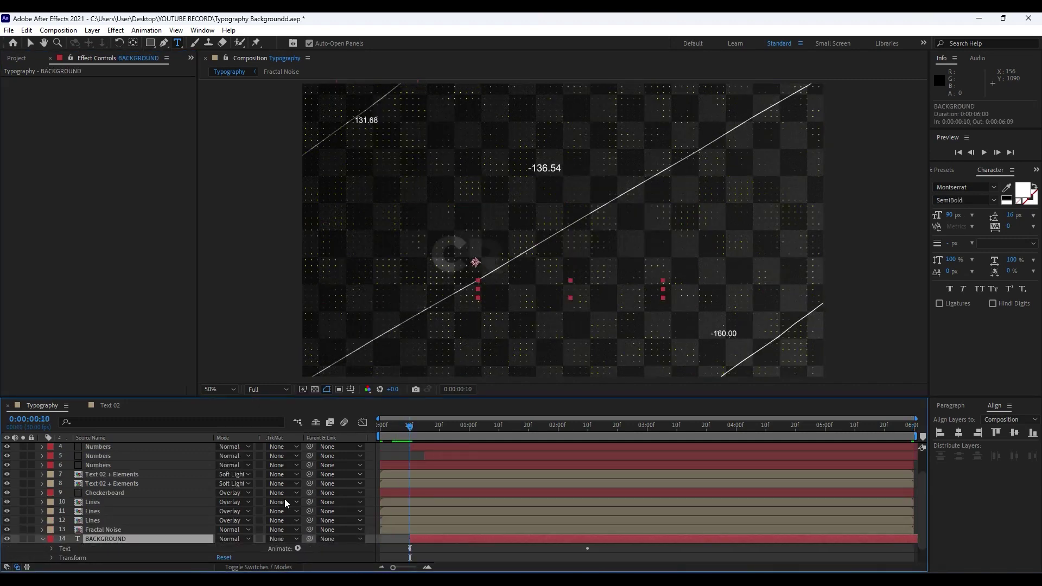
pyautogui.click(298, 549)
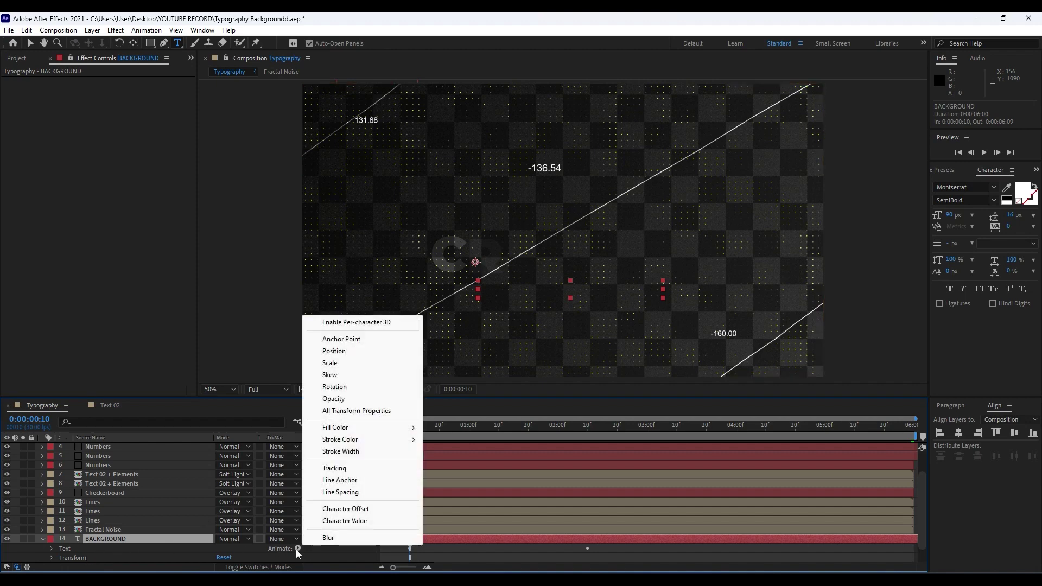
pyautogui.click(361, 469)
# Keyframe the BACKGROUND layer's Tracking Amount from 0 at 0:00:00:10 to 15 at the last frame, and collapse the layer
pyautogui.click(79, 558)
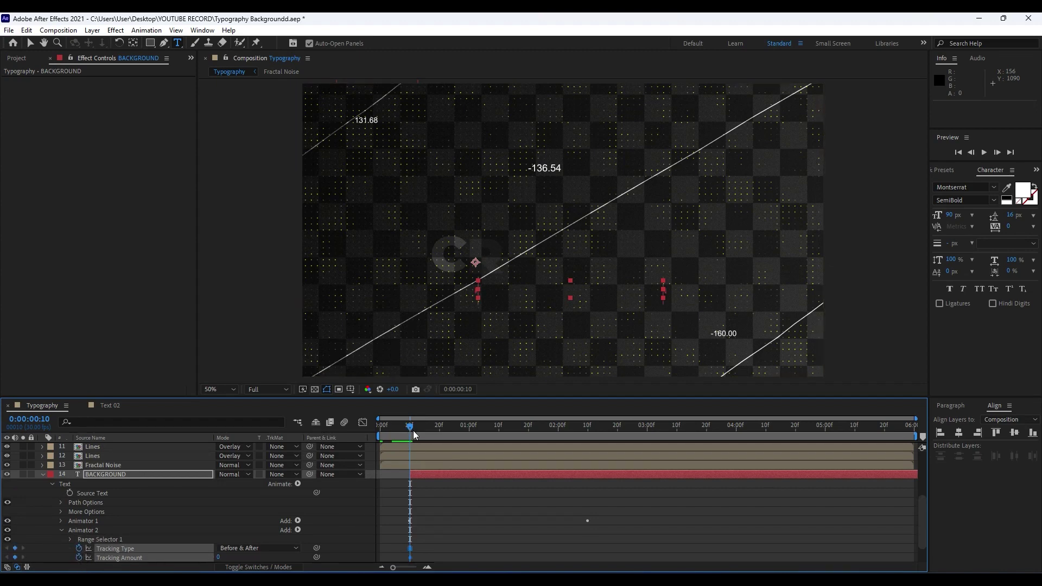
pyautogui.moveTo(413, 433); pyautogui.dragTo(960, 435)
pyautogui.click(218, 557)
pyautogui.write('15')
pyautogui.click(42, 507)
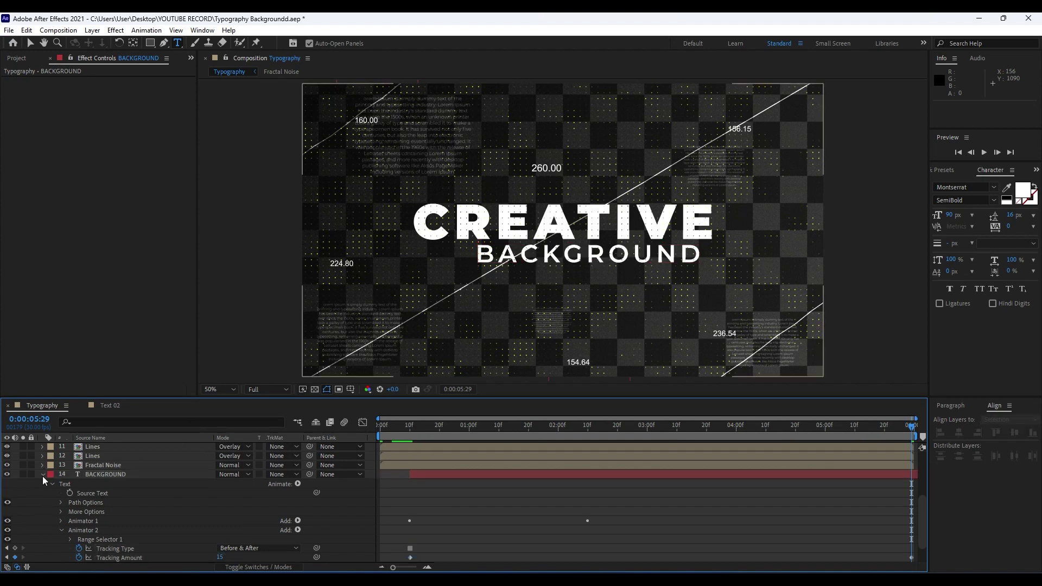
pyautogui.click(43, 472)
# Preview the tracking animation, center the BACKGROUND layer horizontally in the composition at 0:00:01:25, and play it again
pyautogui.press('space')
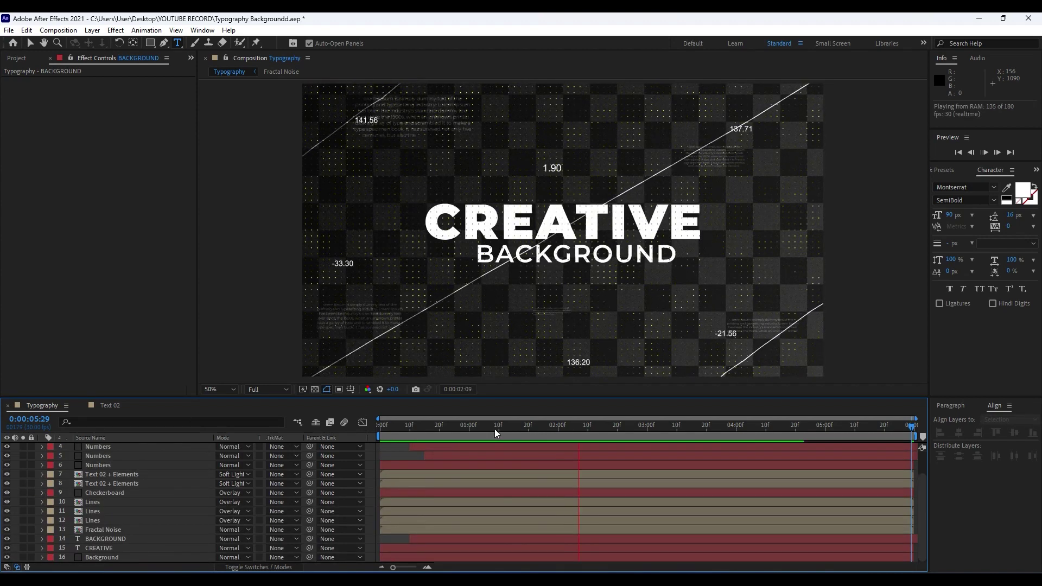
pyautogui.click(542, 426)
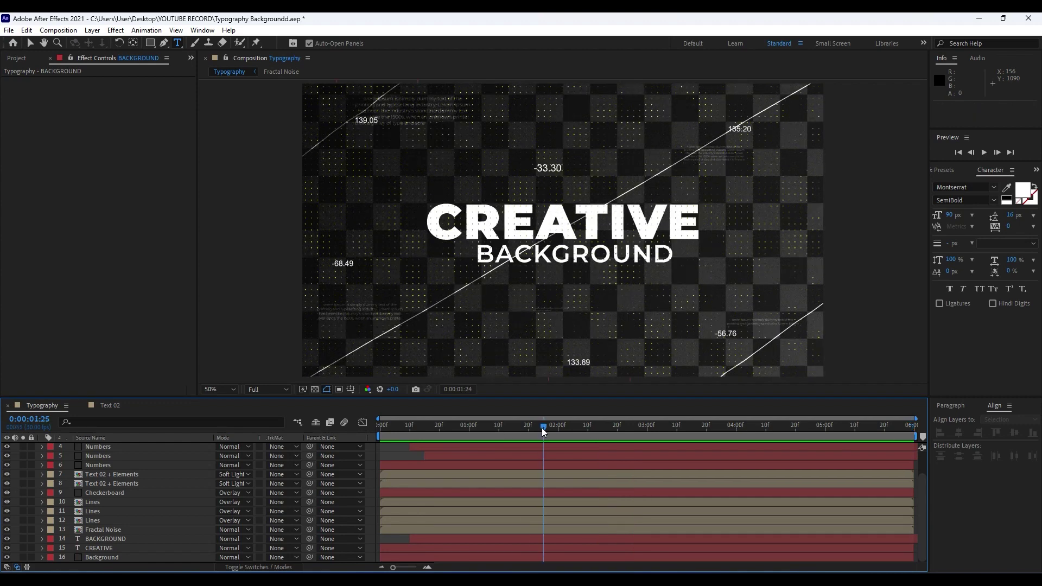
pyautogui.click(107, 539)
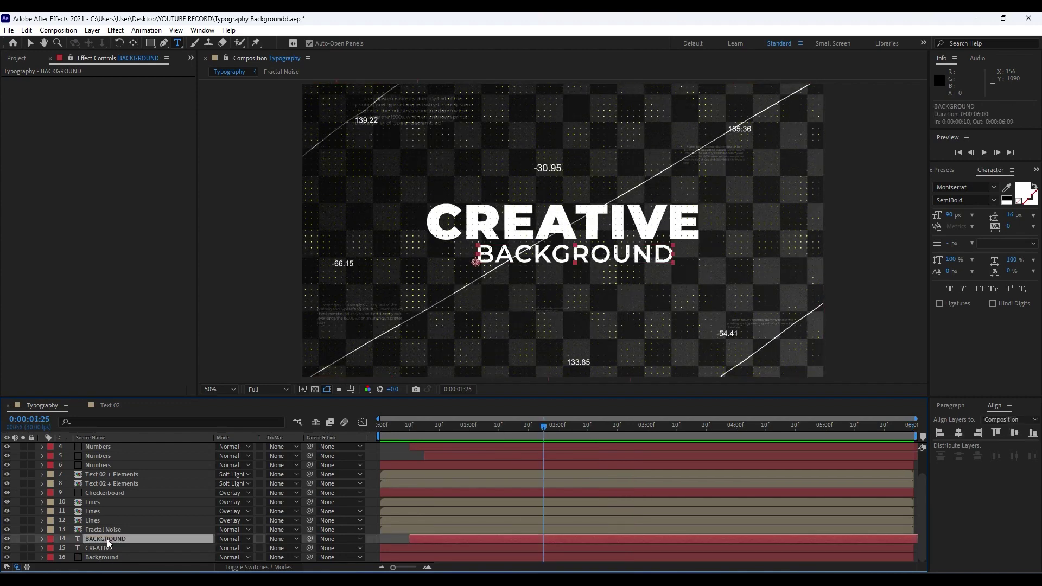
pyautogui.click(960, 432)
pyautogui.press('space')
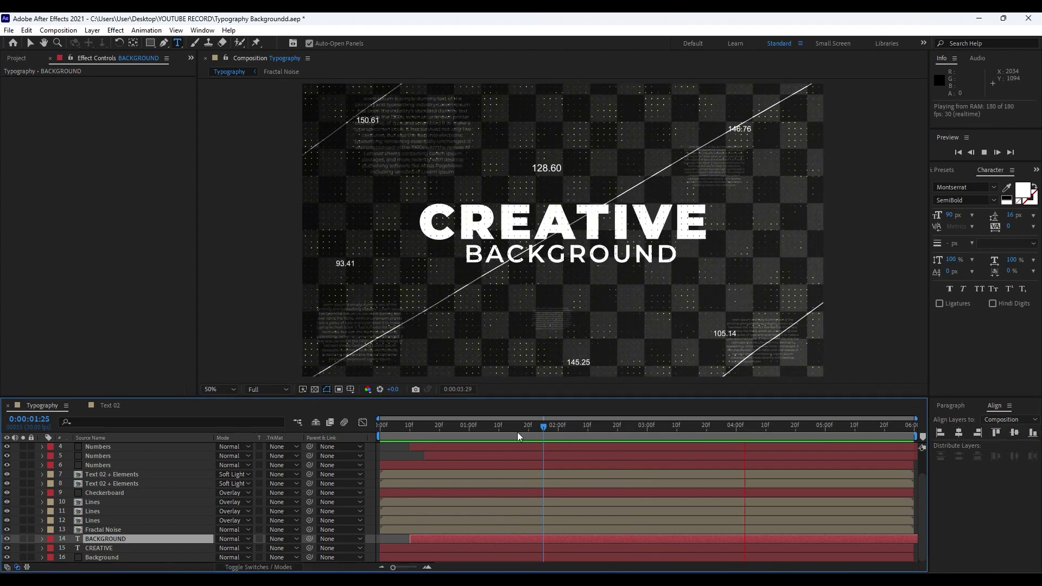
# Set the BACKGROUND text's paragraph alignment to centered and align the layer to the composition's horizontal center at 0:00:02:06
pyautogui.moveTo(517, 433); pyautogui.dragTo(575, 429)
pyautogui.click(108, 539)
pyautogui.click(950, 409)
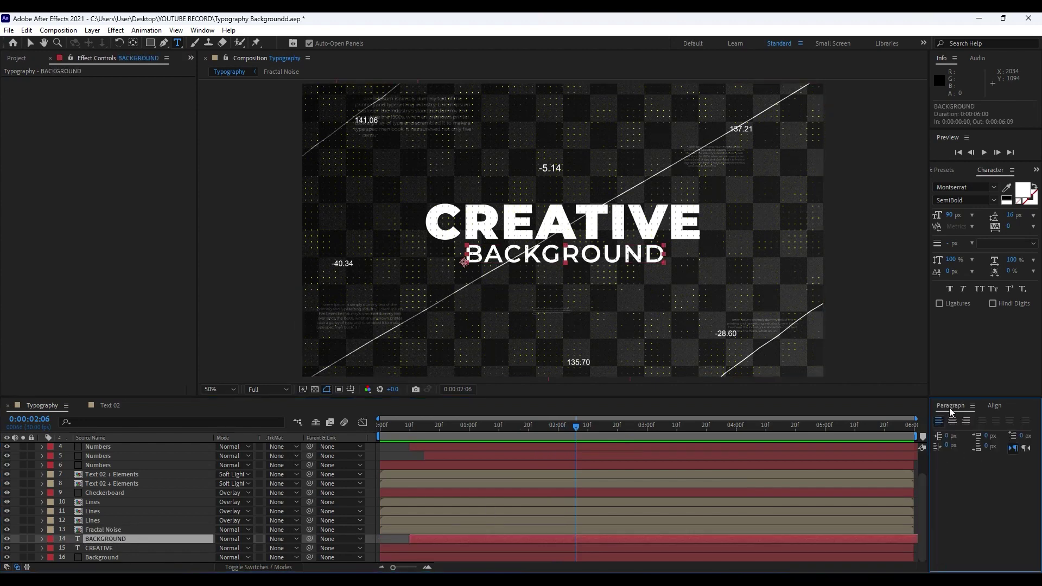
pyautogui.click(953, 421)
pyautogui.click(994, 406)
pyautogui.click(958, 432)
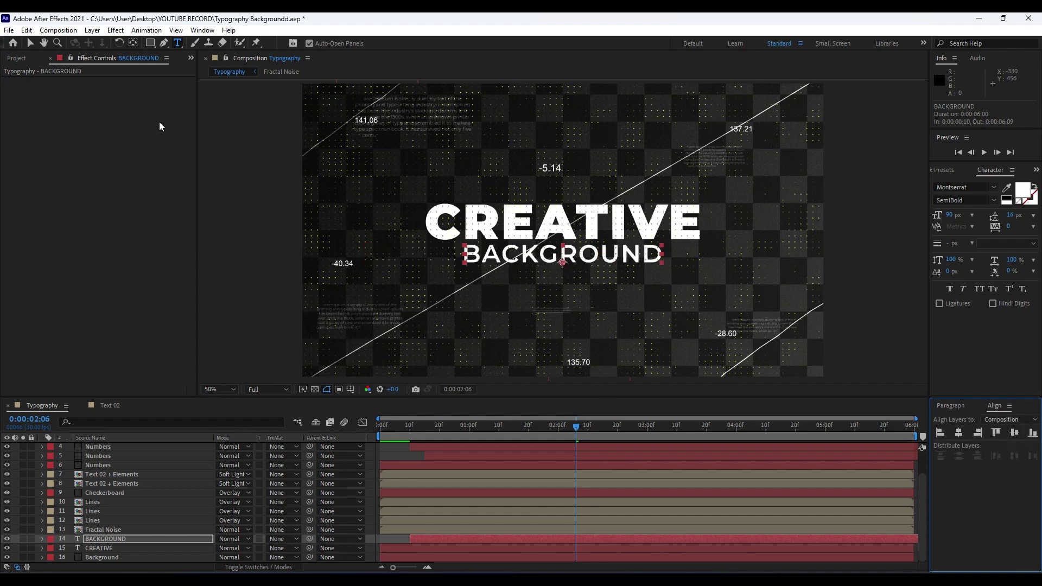
# Preview the animation to check how the BACKGROUND title's tracking spreads, and move the playhead to 0:00:01:20
pyautogui.click(202, 30)
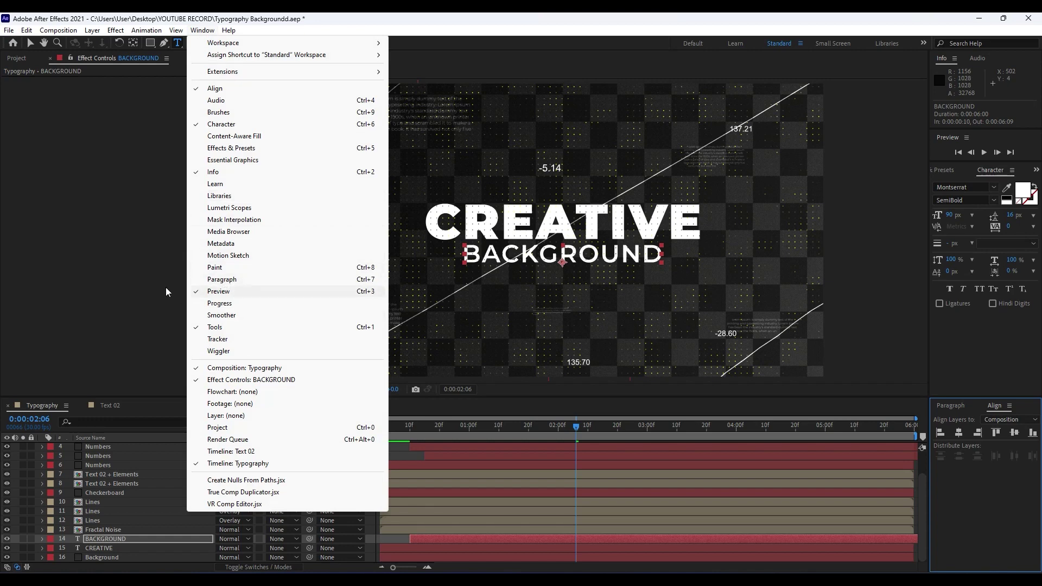
pyautogui.click(102, 296)
pyautogui.press('space')
pyautogui.click(497, 424)
pyautogui.click(529, 428)
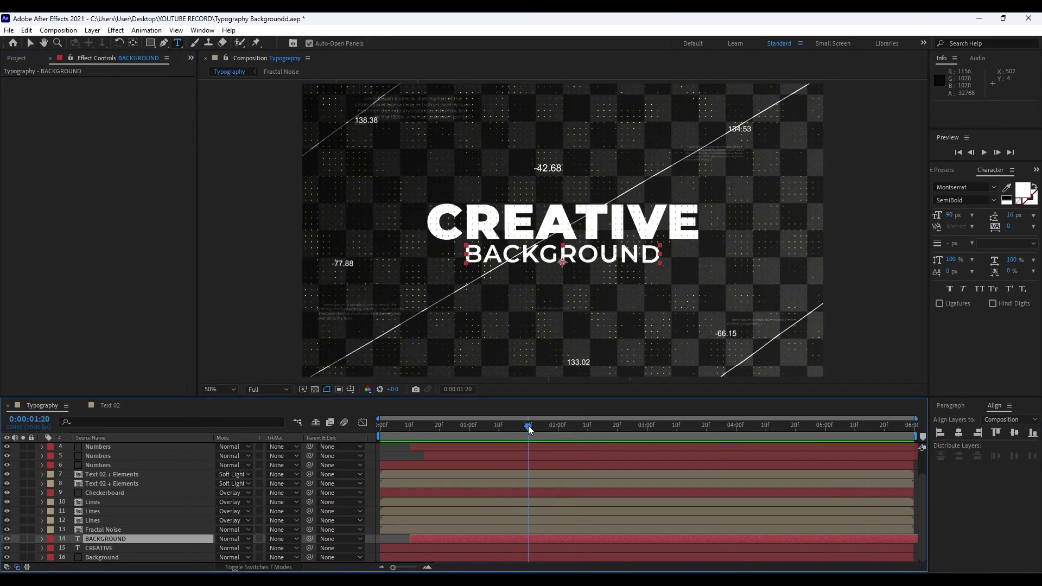